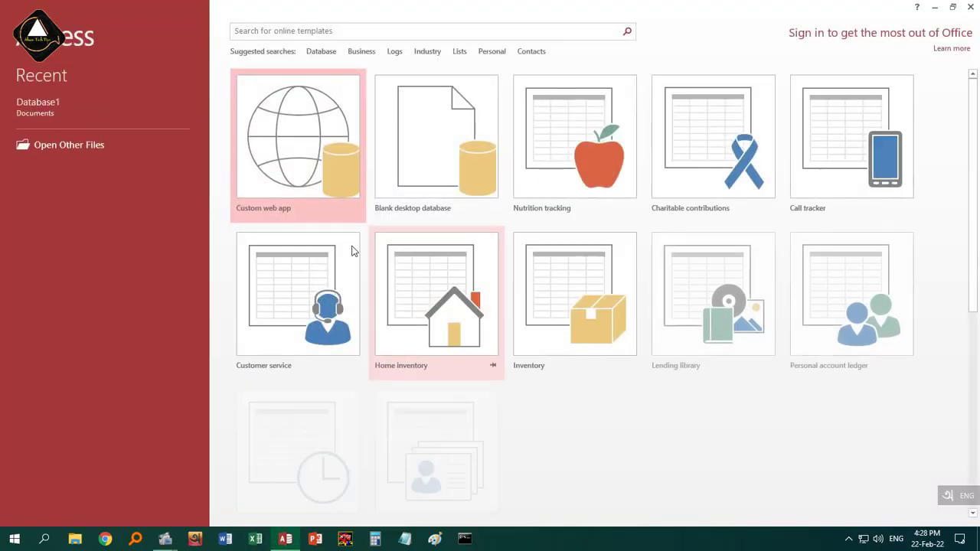
Create a blank desktop database named Info in the Desktop folder.
click(439, 150)
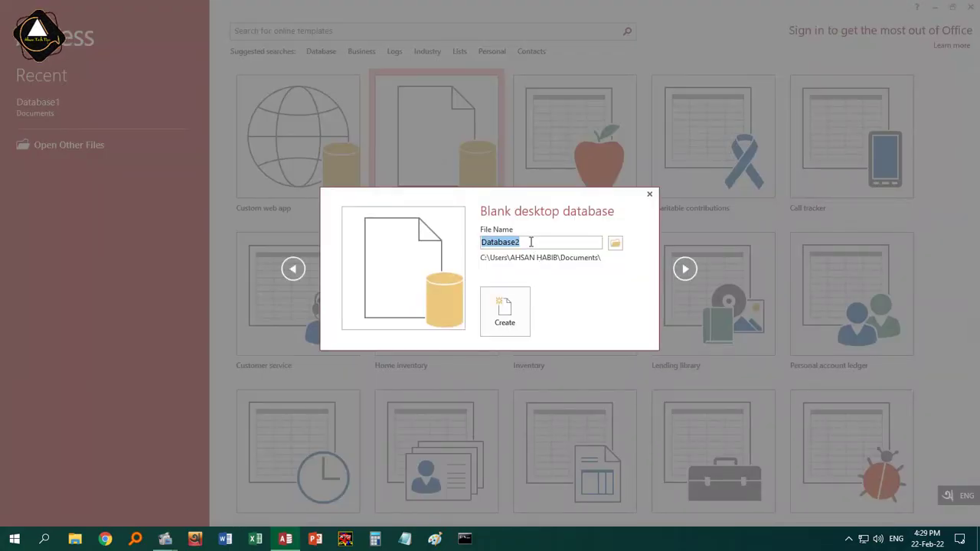
text(Info)
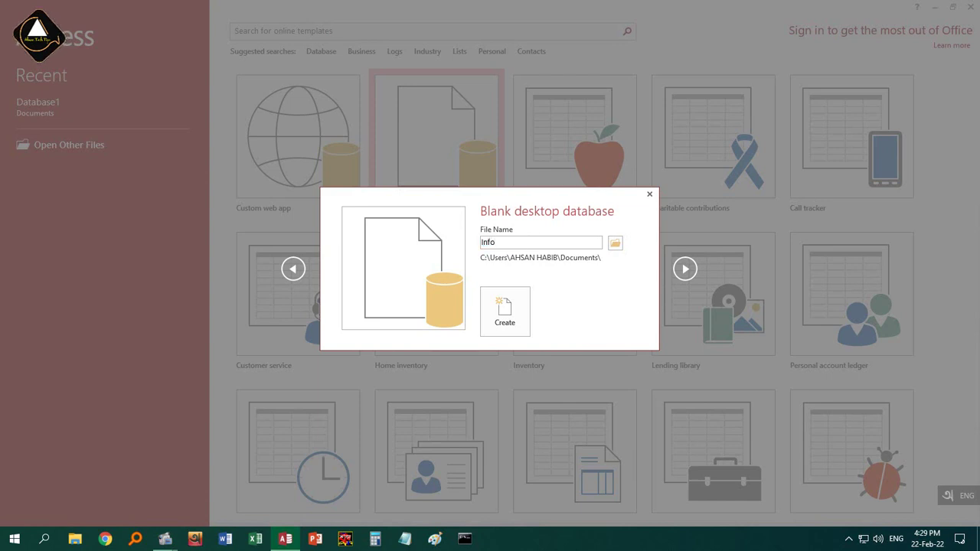
click(615, 243)
click(46, 84)
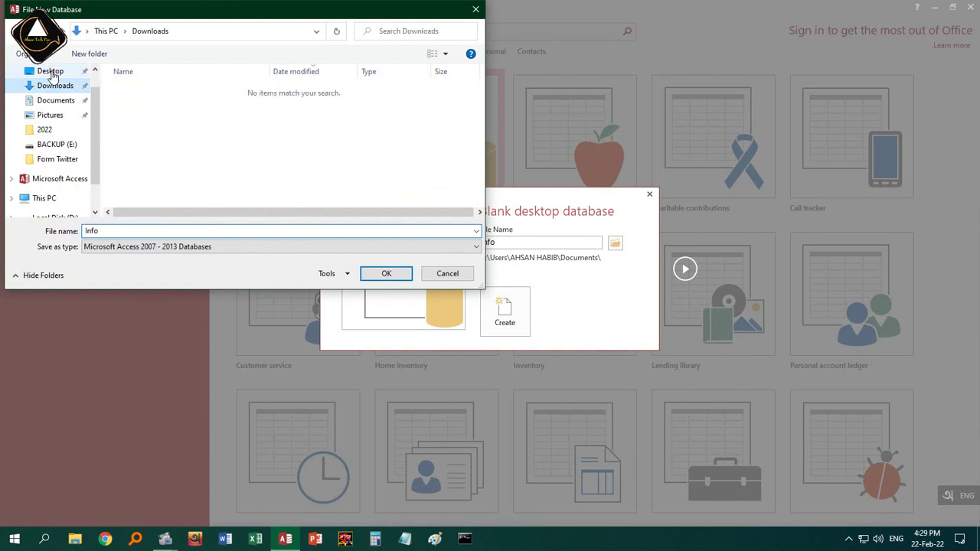
click(50, 72)
click(386, 274)
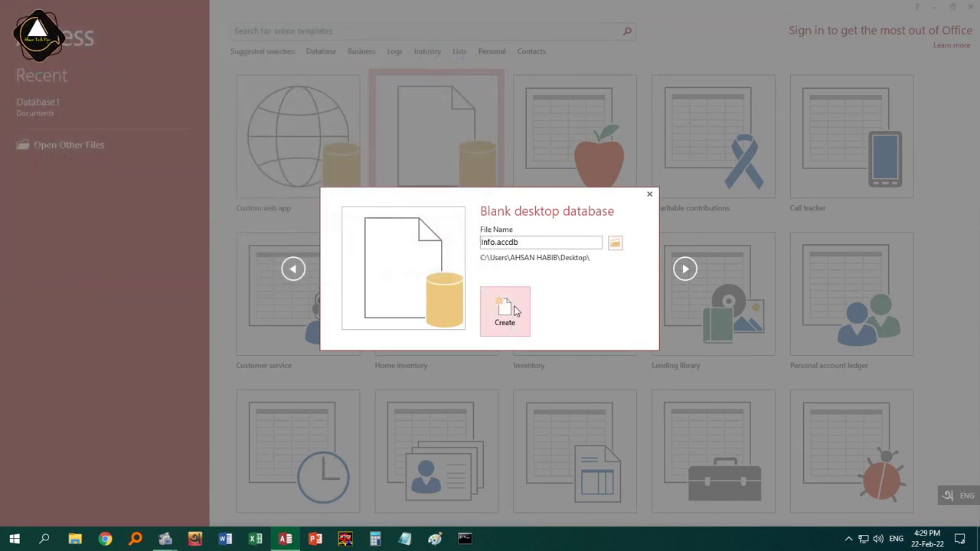
click(515, 306)
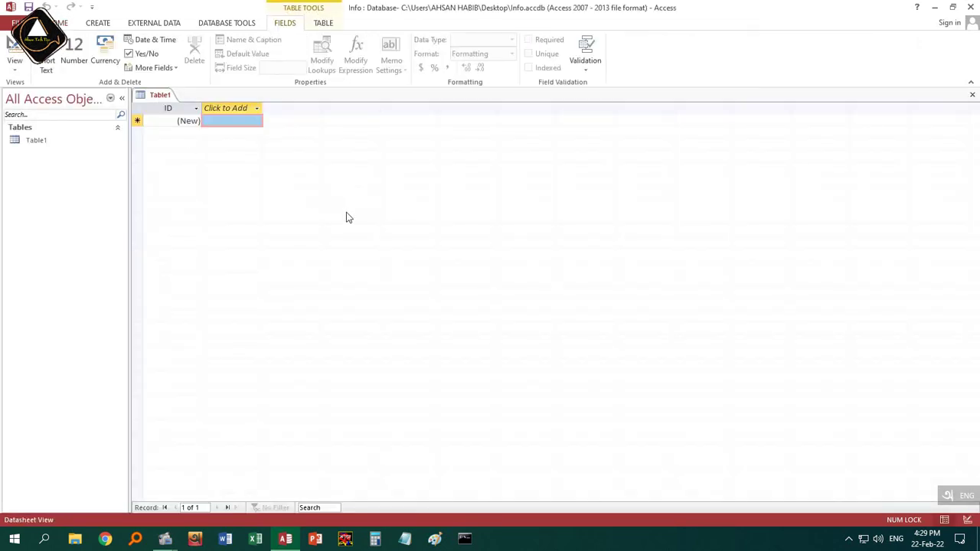
Save the new table under the name tbl_Info.
key(ctrl+s)
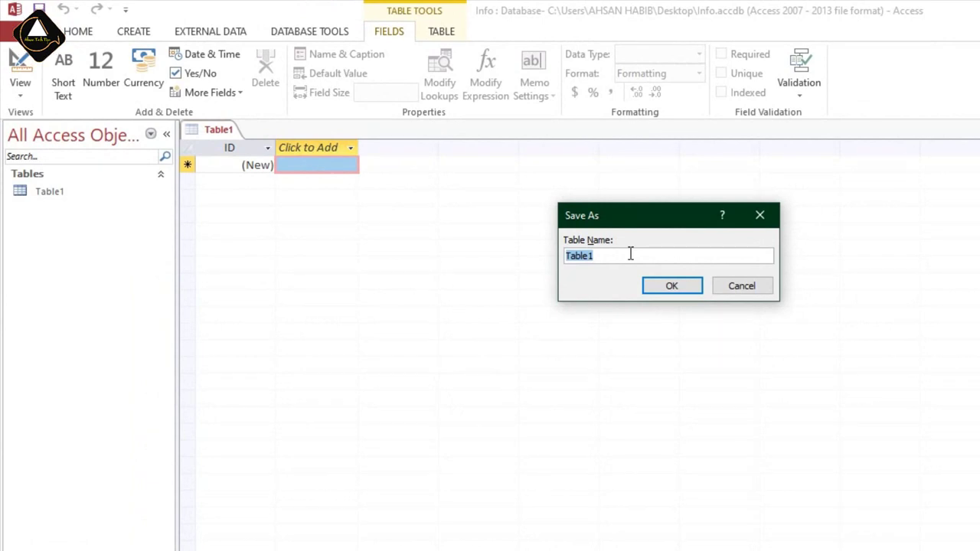
text(tbl_Info)
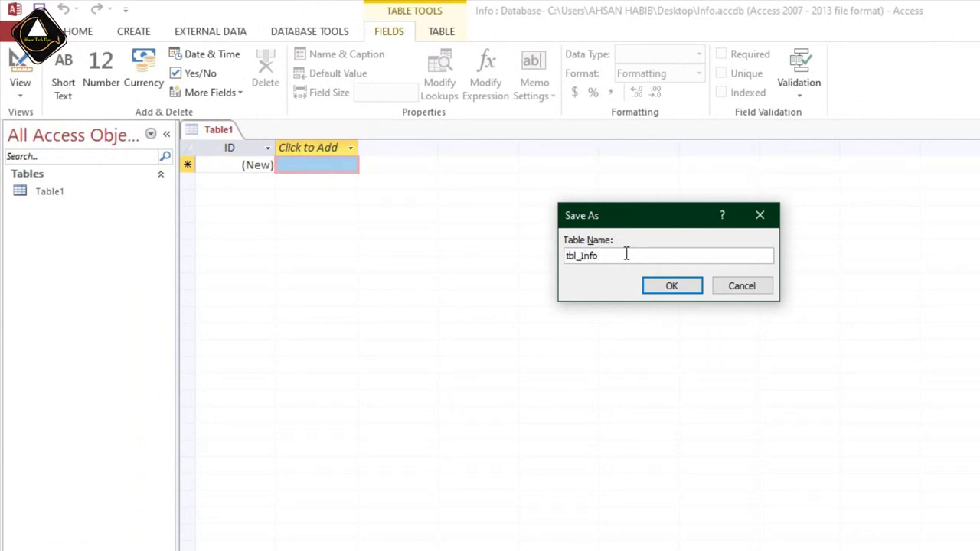
click(672, 287)
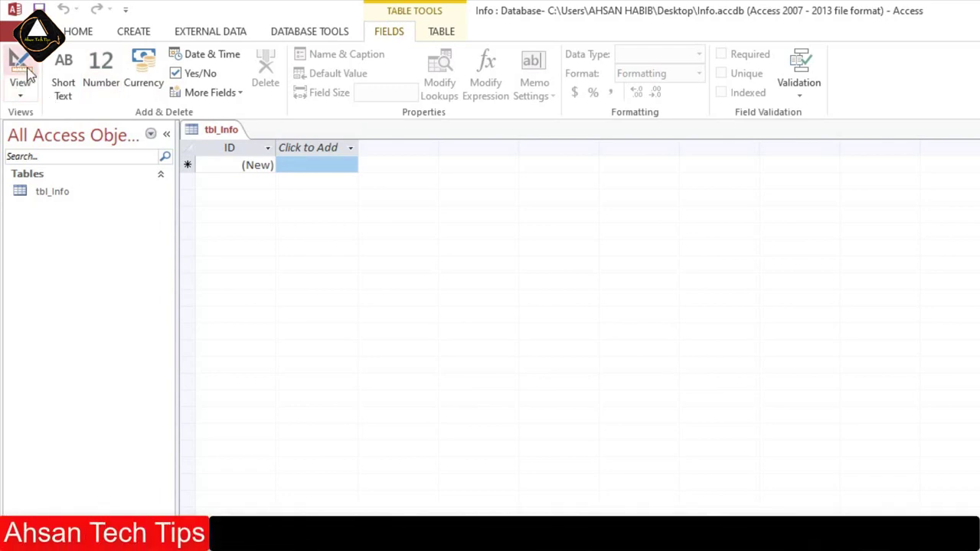
Open tbl_Info in Design View and add a Pay field with the Currency data type below ID.
click(22, 98)
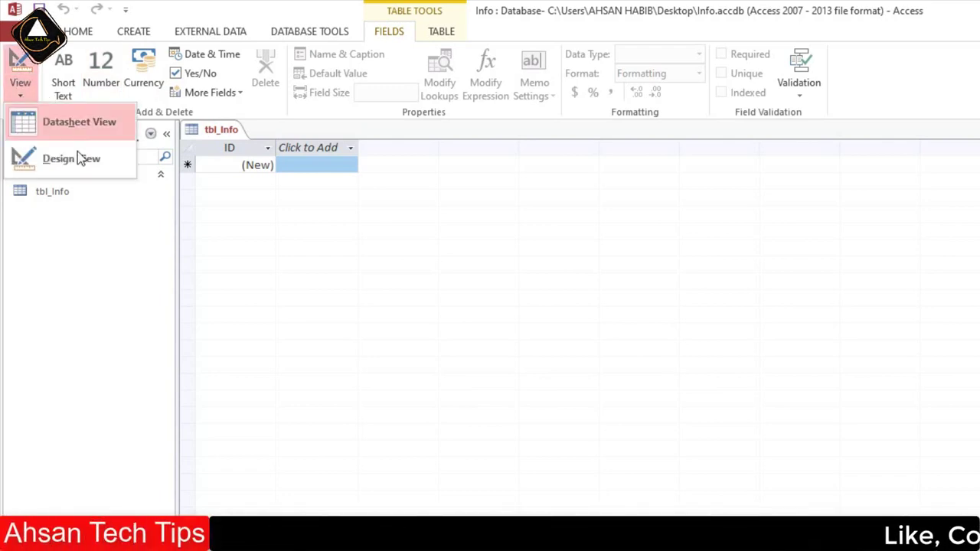
click(95, 163)
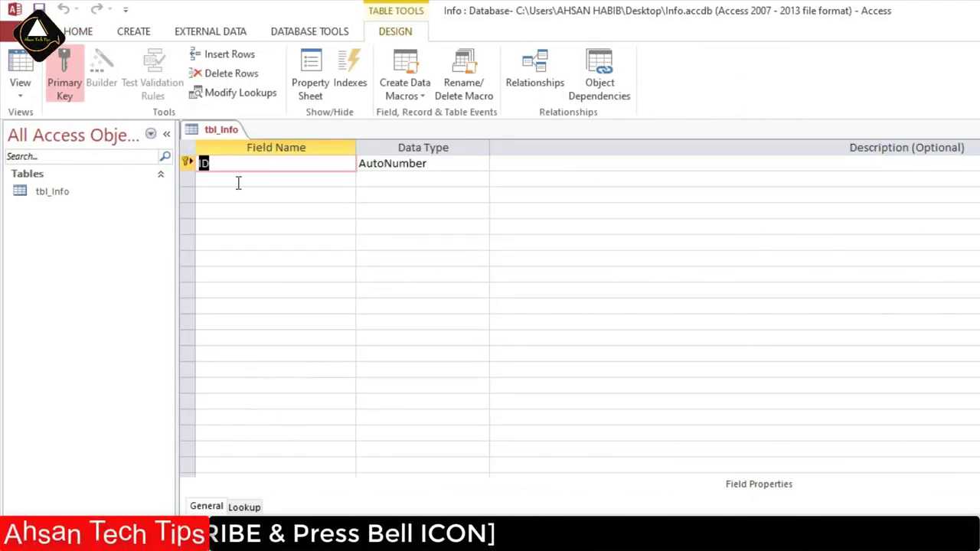
click(237, 180)
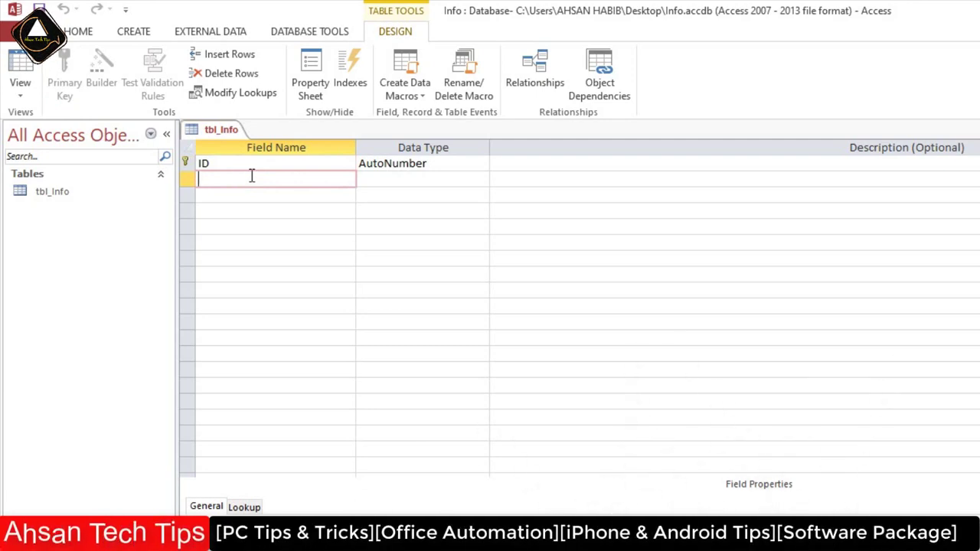
text(Pay)
key(Tab)
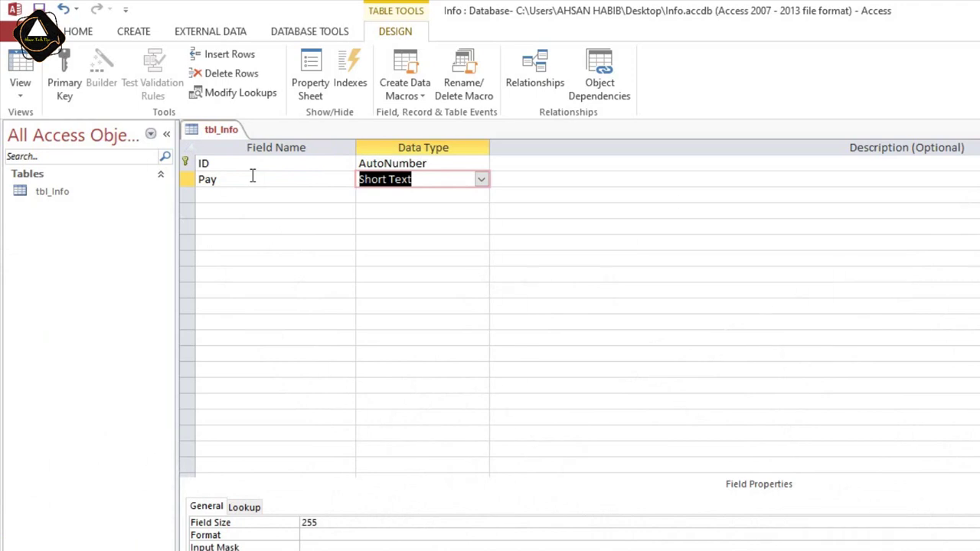
text(currency)
key(Tab)
key(Tab)
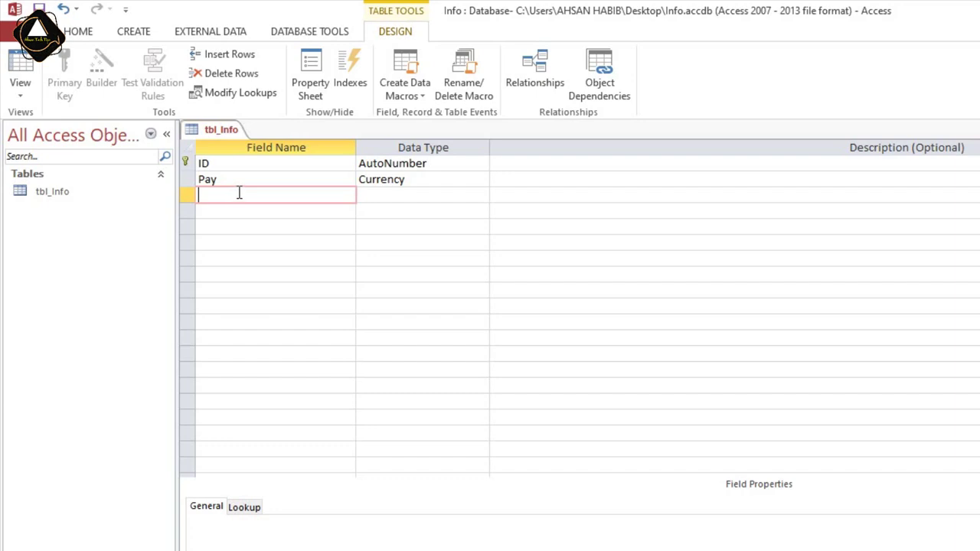
Add an ExamFee field with the Currency data type below Pay.
text(ExamFee)
key(Tab)
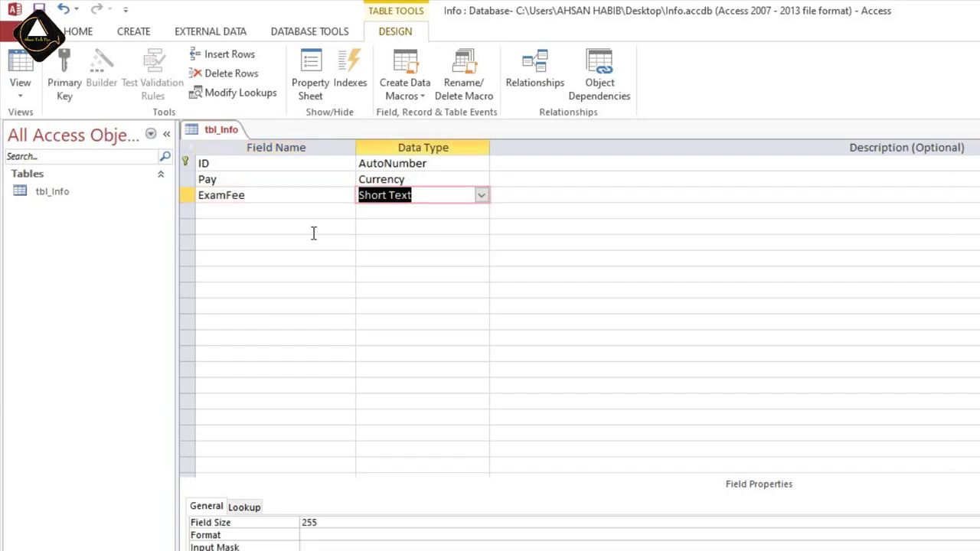
text(c)
key(Tab)
key(Tab)
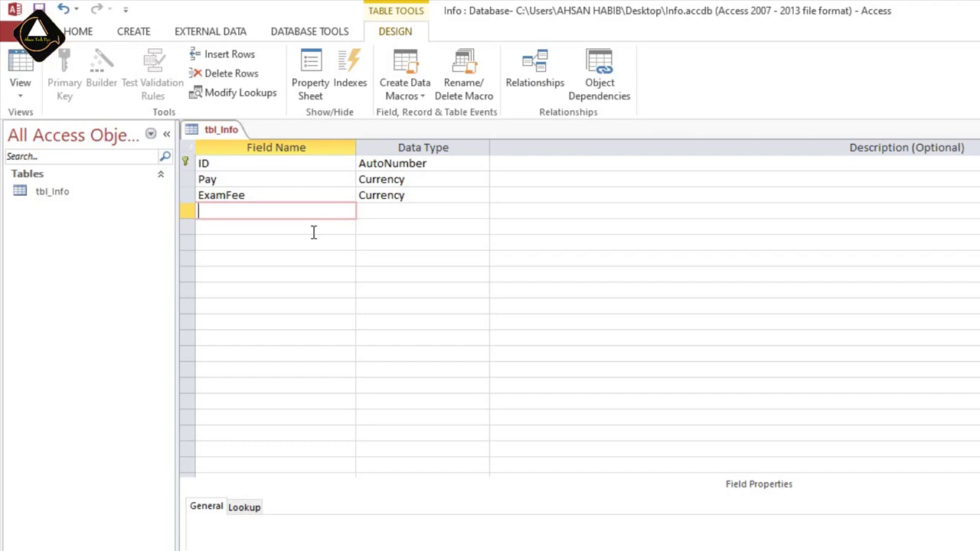
Add an ElecBill field with the Currency data type below ExamFee.
text(ElecBill)
key(Tab)
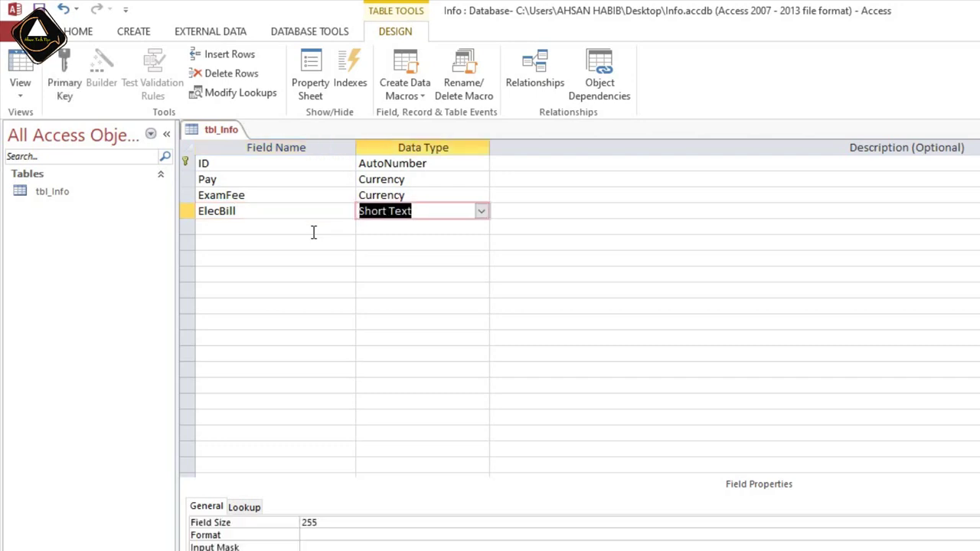
text(currency)
key(Tab)
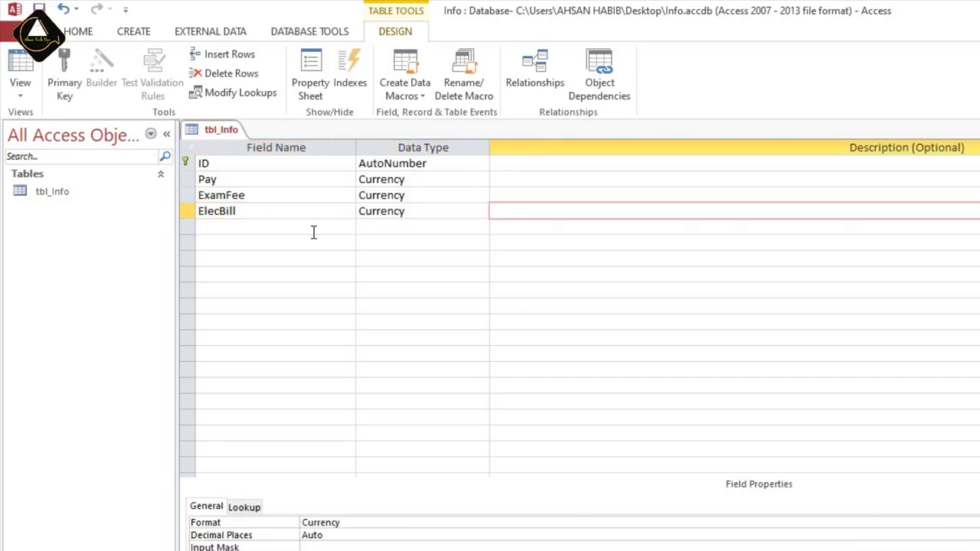
Set the Format property of the Pay field to Standard.
click(249, 179)
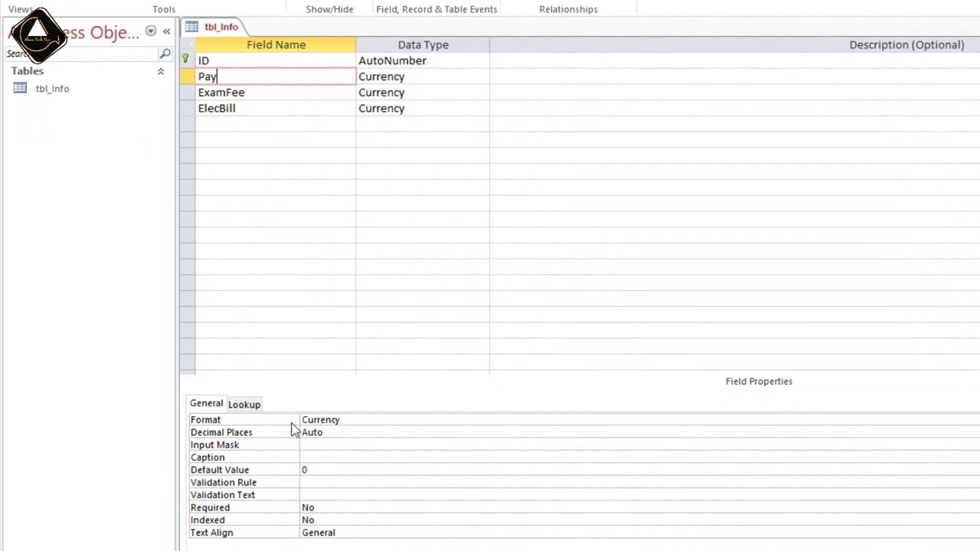
click(378, 432)
click(666, 421)
key(alt+Down)
click(374, 479)
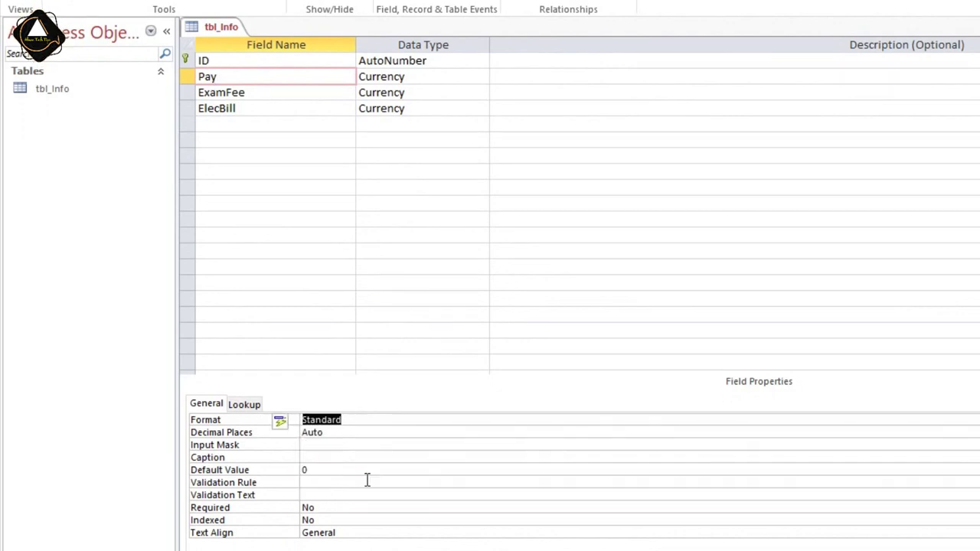
click(358, 417)
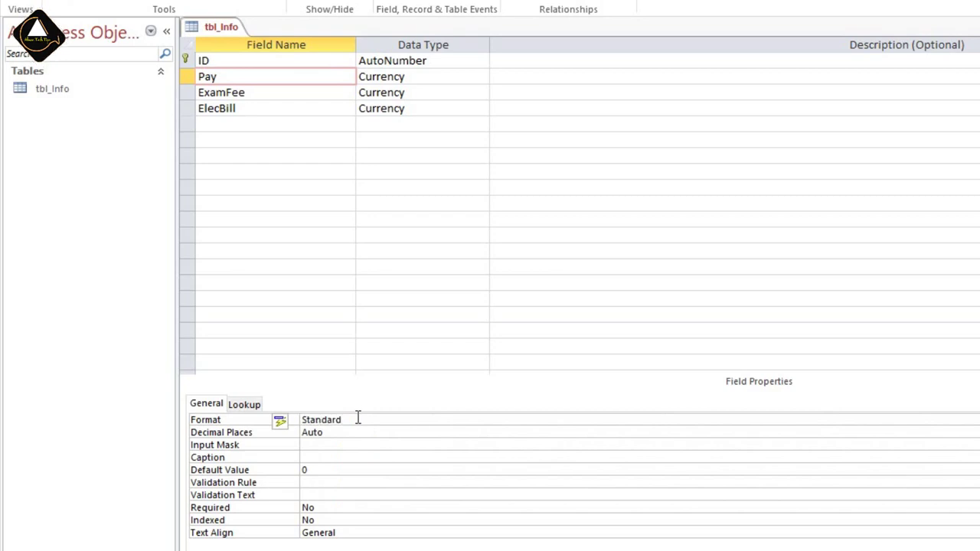
Set the Format property of the ExamFee field to Standard.
click(252, 93)
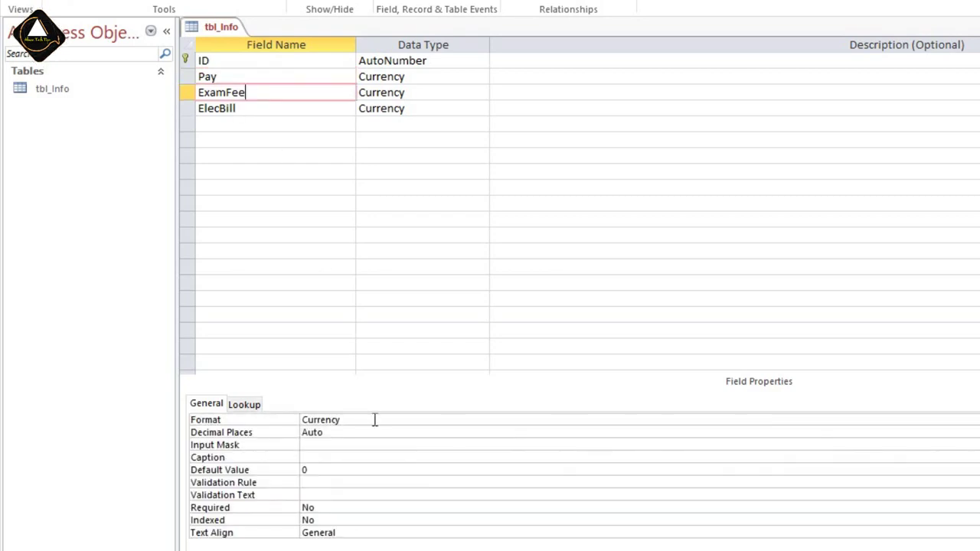
click(375, 420)
key(alt+Down)
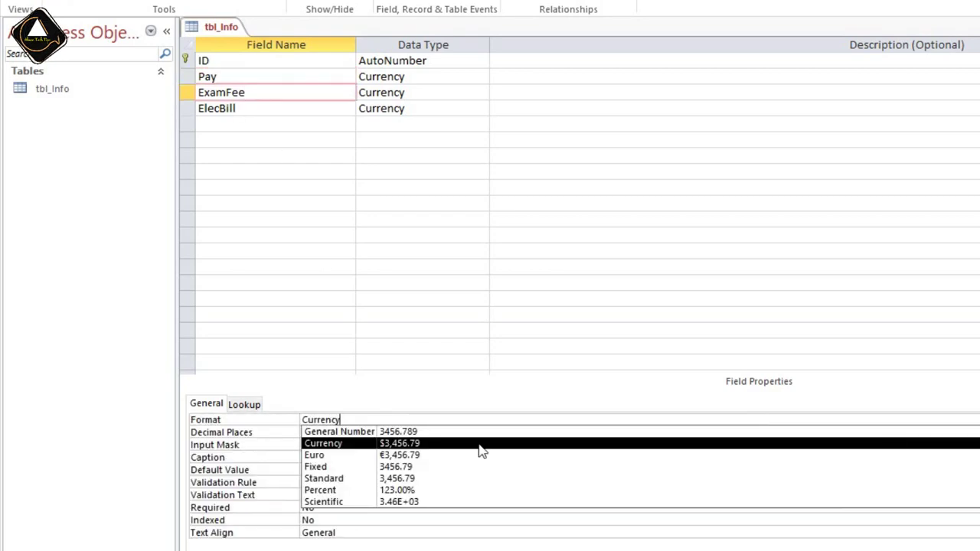
click(356, 483)
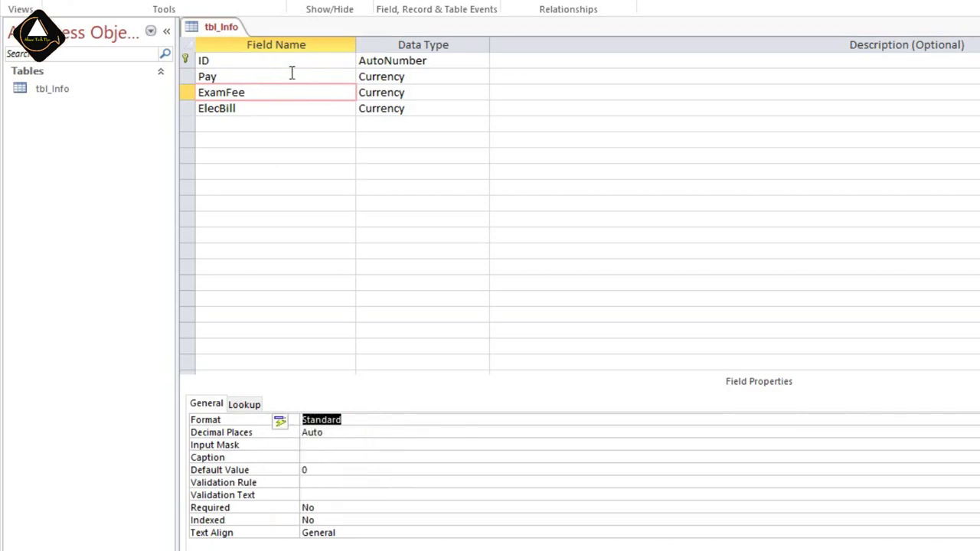
Set the Format property of the ElecBill field to Standard.
click(247, 108)
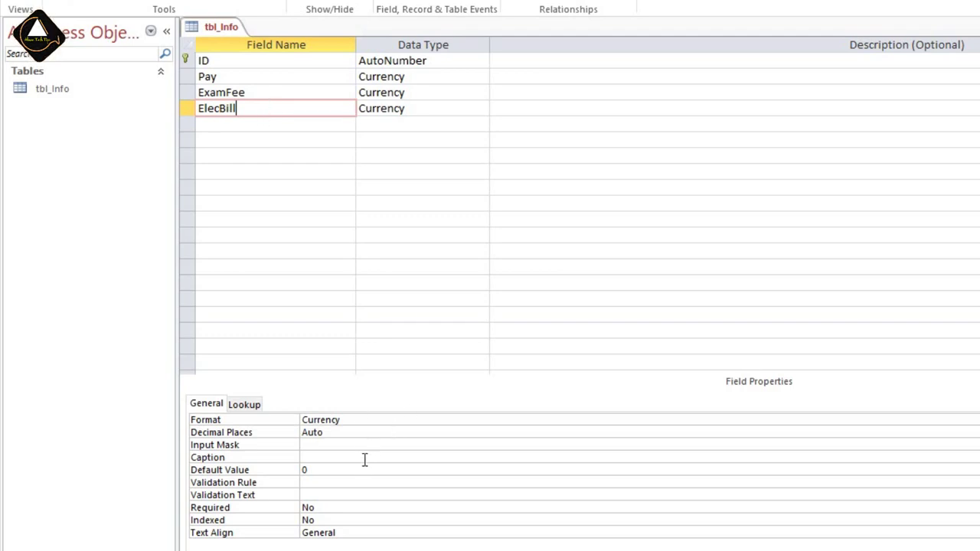
click(340, 419)
key(alt+Down)
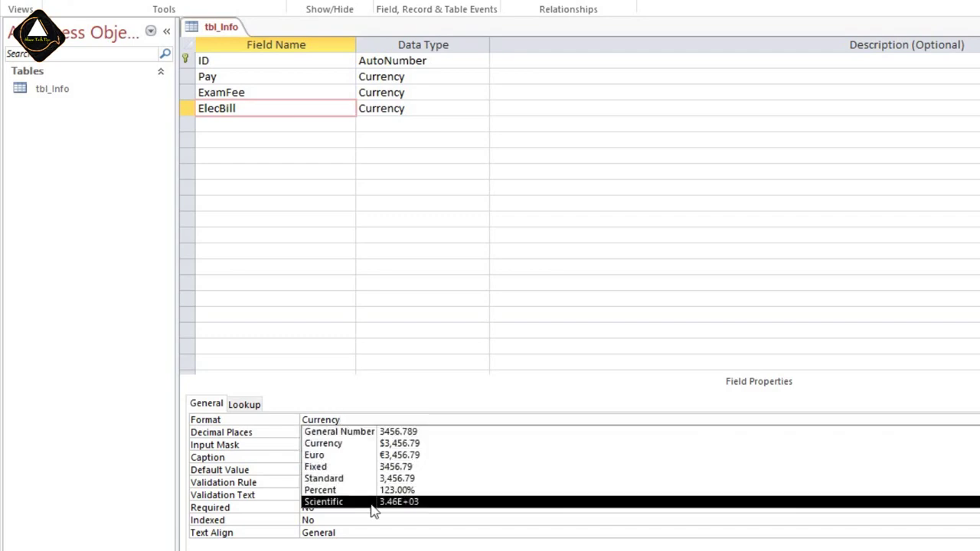
click(375, 477)
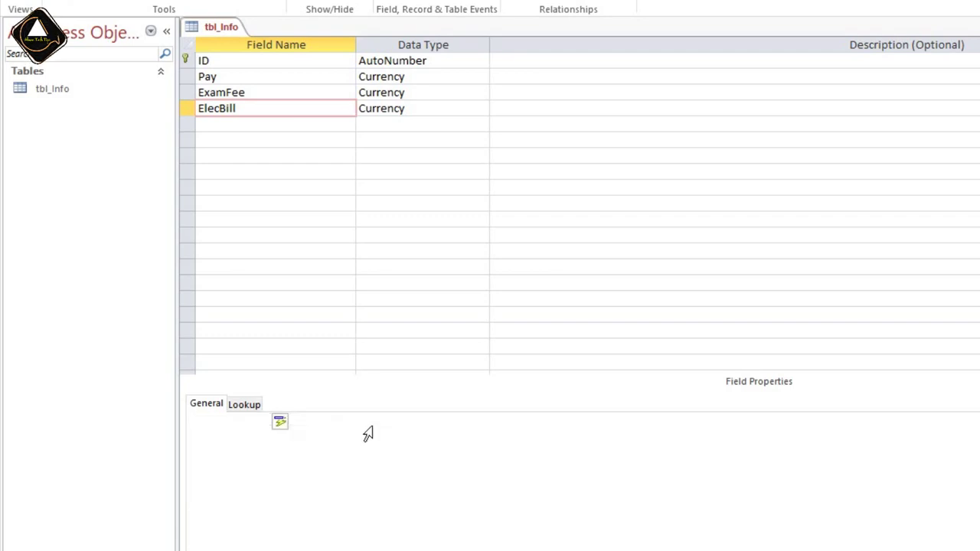
click(241, 124)
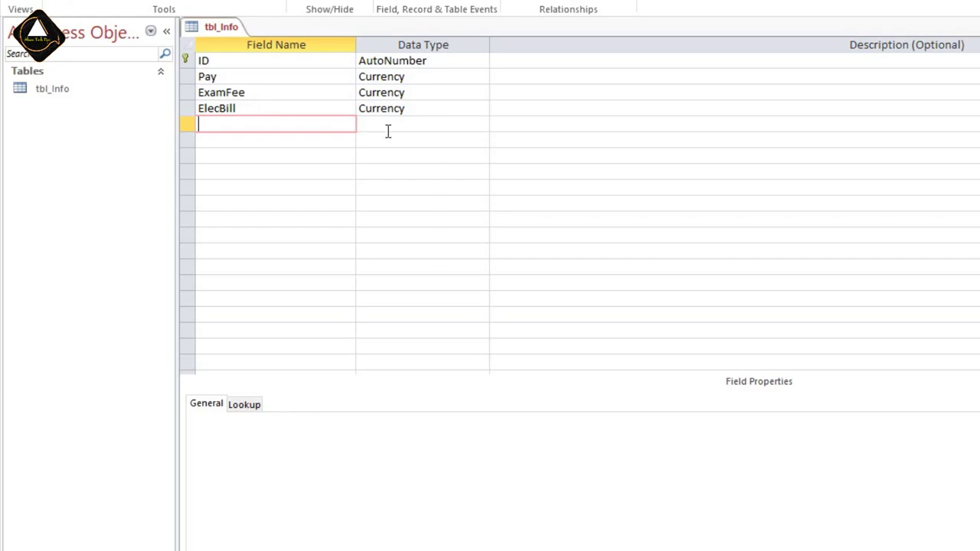
click(433, 106)
click(481, 110)
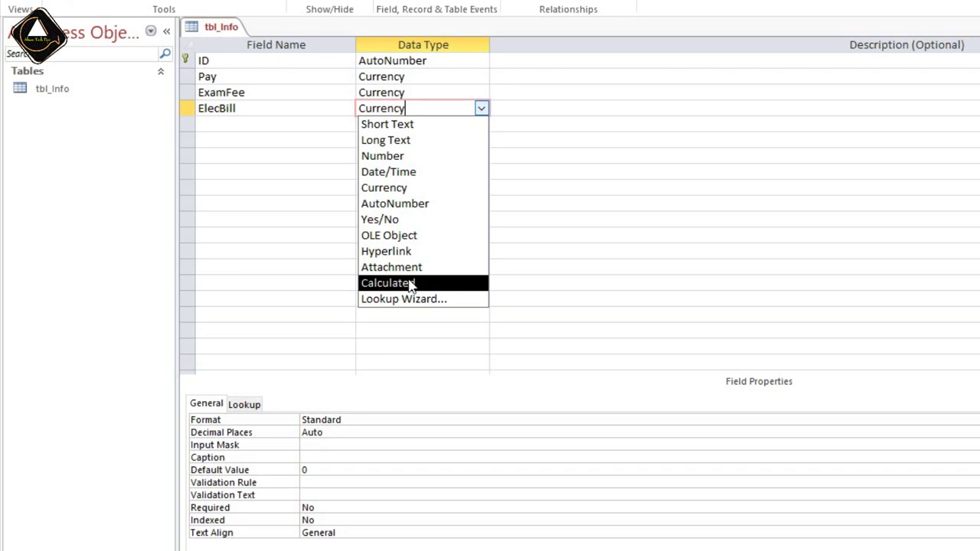
click(240, 121)
Add a Total field with the Calculated data type below ElecBill.
click(240, 122)
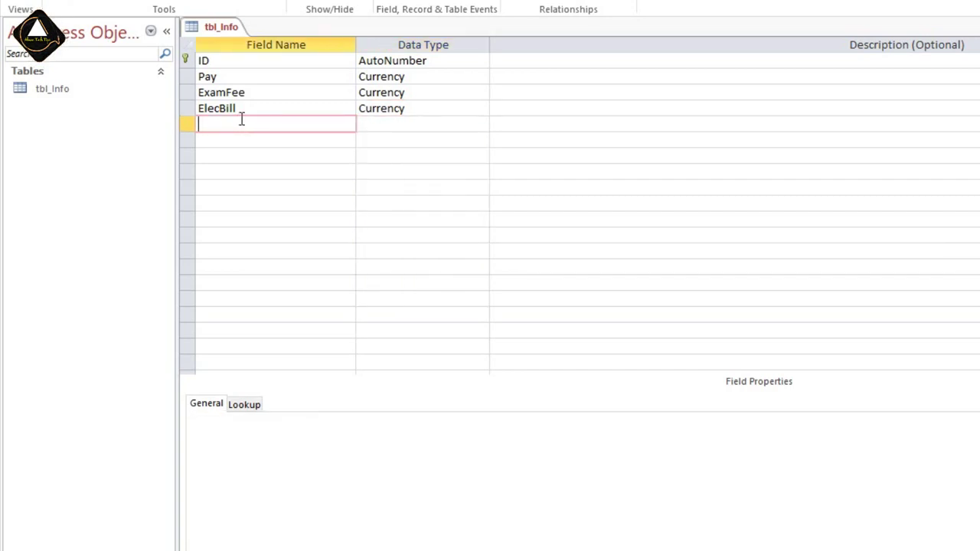
text(Total)
key(Tab)
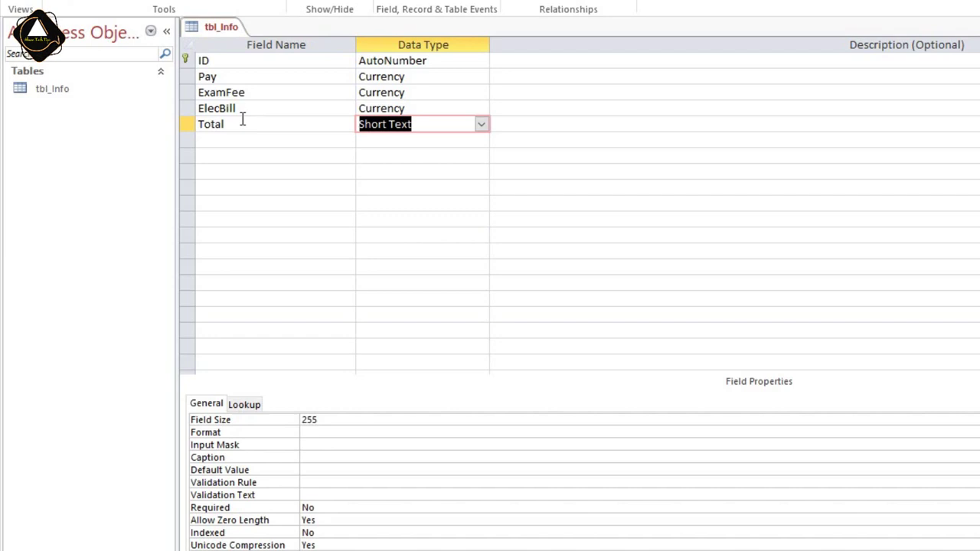
click(480, 126)
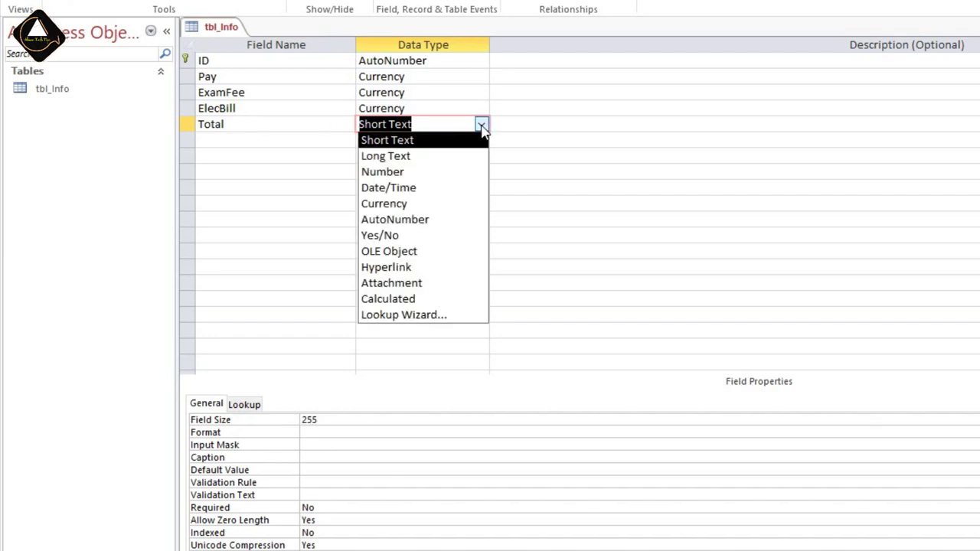
click(408, 299)
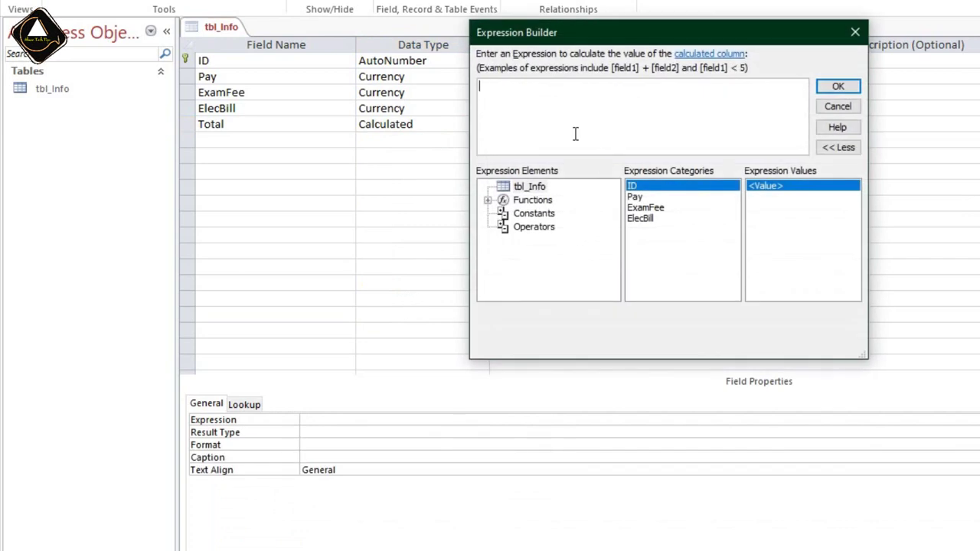
Define the Total field's expression as [Pay] + [ExamFee] + [ElecBill].
double_click(636, 198)
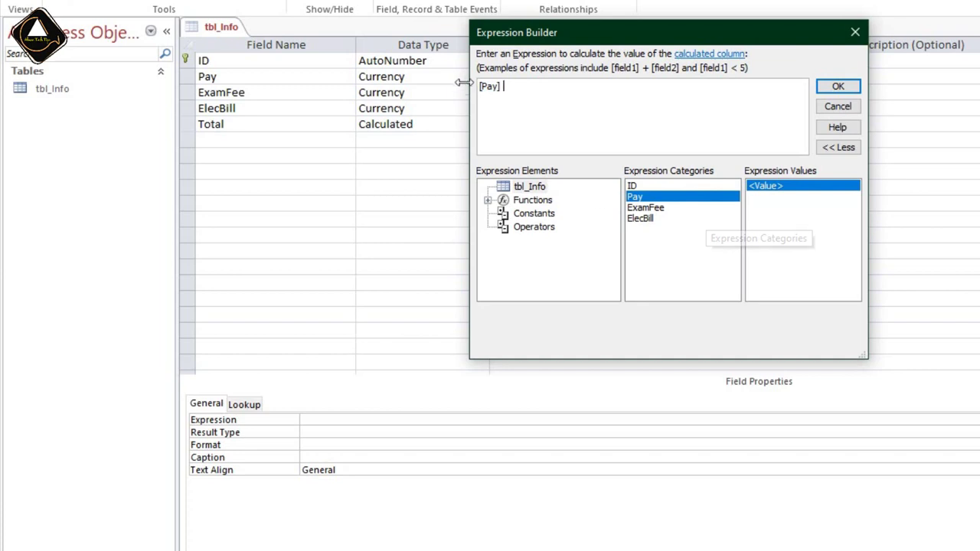
click(503, 89)
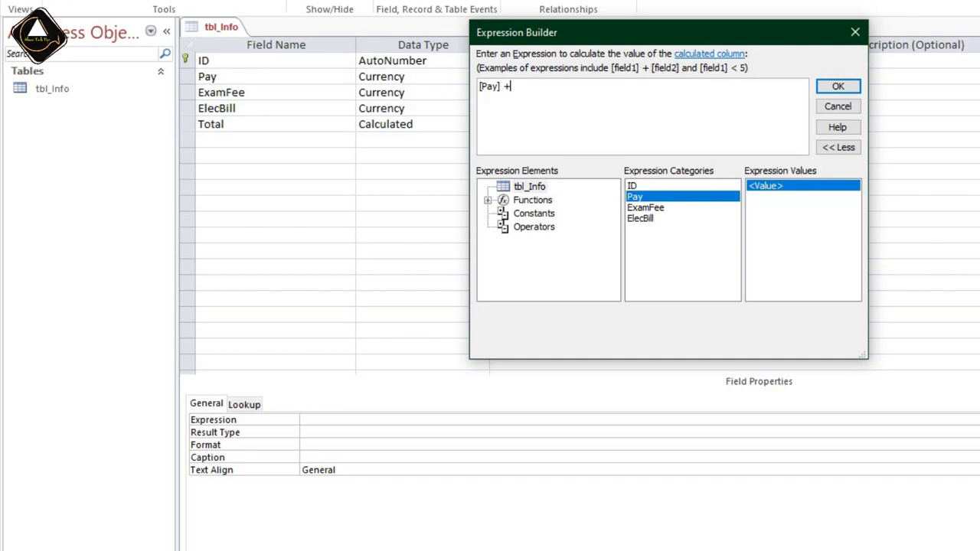
double_click(645, 208)
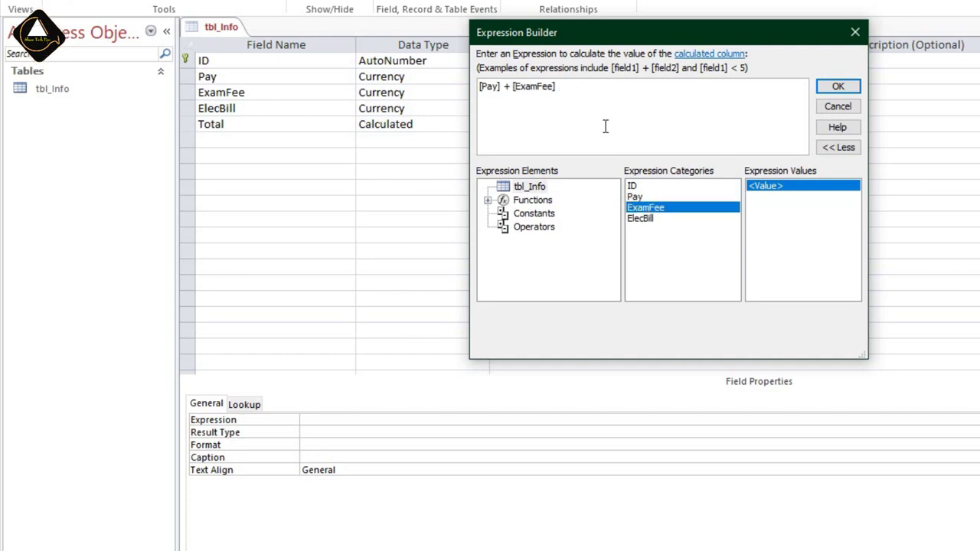
text(+)
double_click(641, 220)
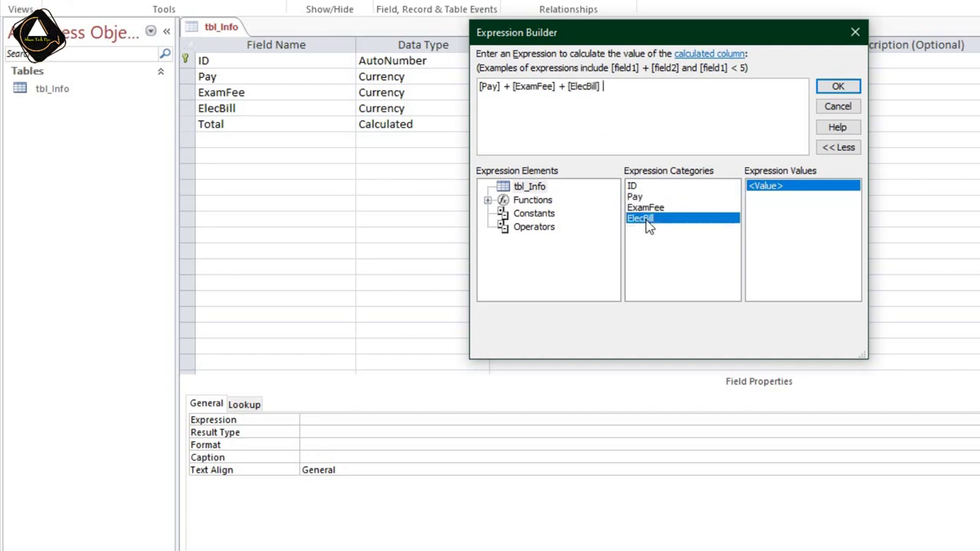
click(838, 86)
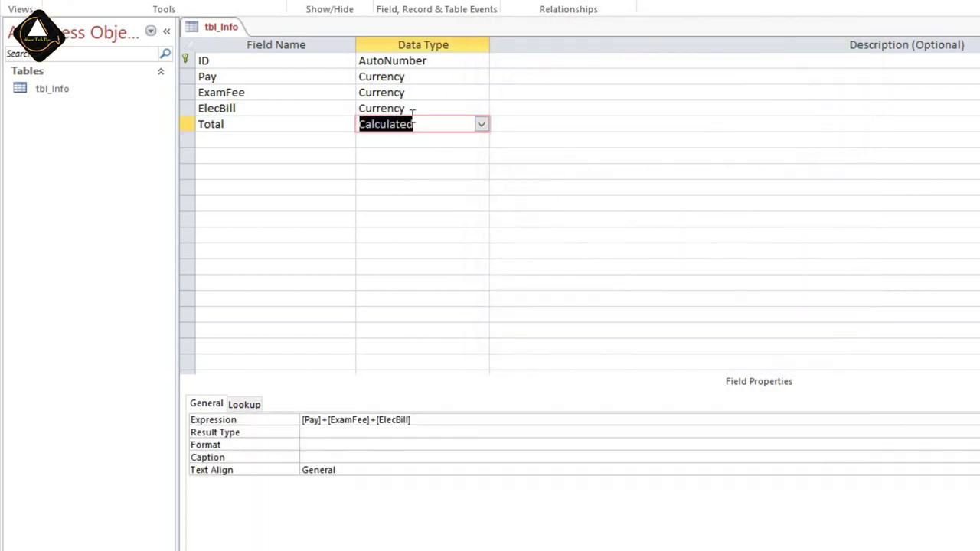
click(234, 77)
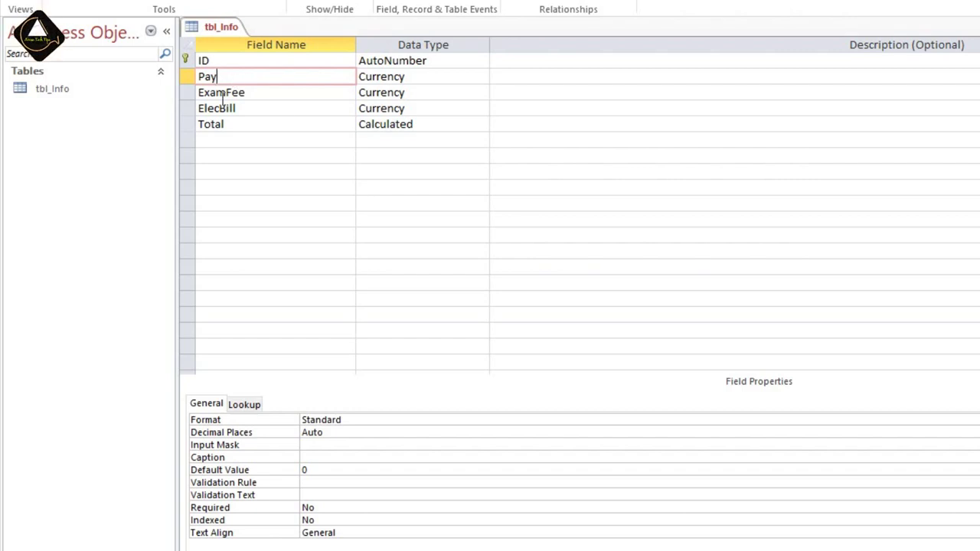
click(224, 60)
click(230, 77)
click(247, 93)
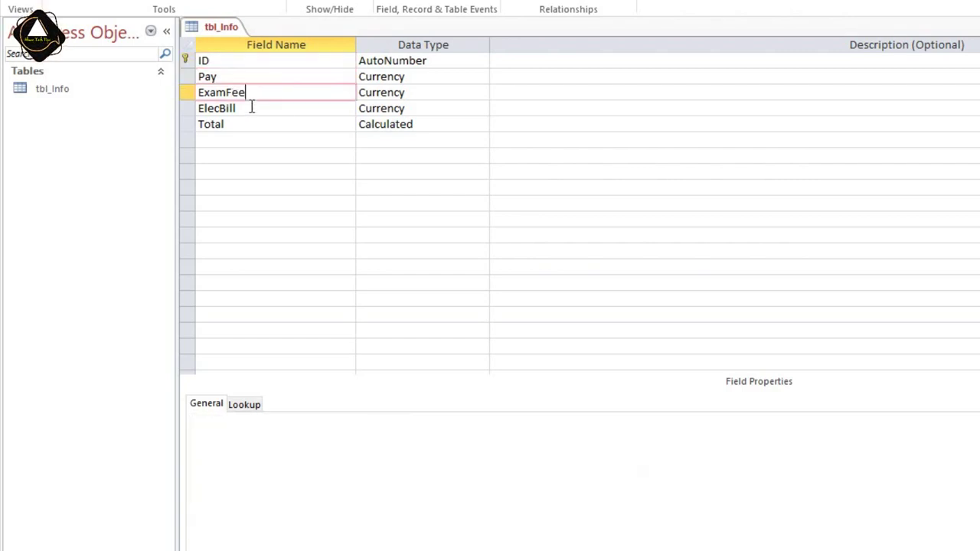
click(251, 108)
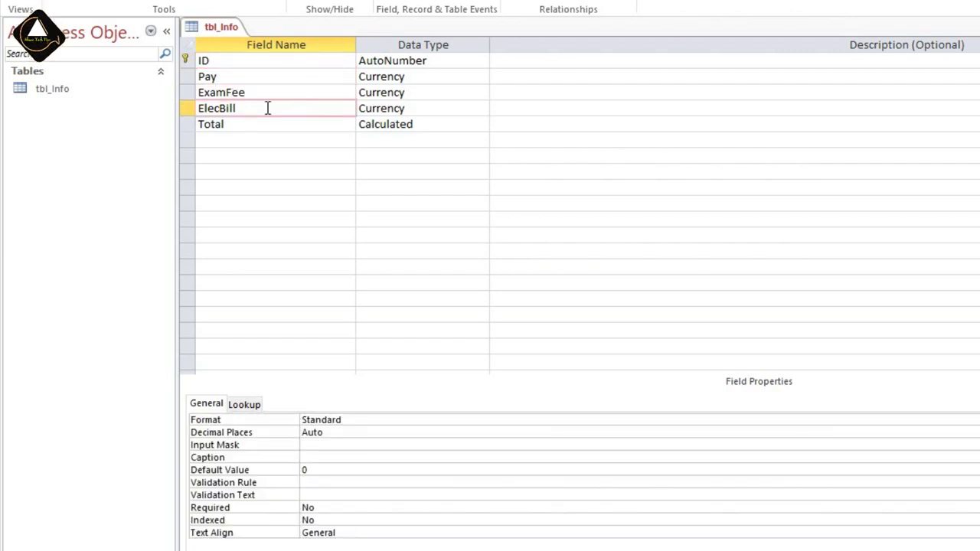
Set the Caption property of the ID field to সিরিয়াল and of the Pay field to বেতন.
click(253, 60)
click(316, 456)
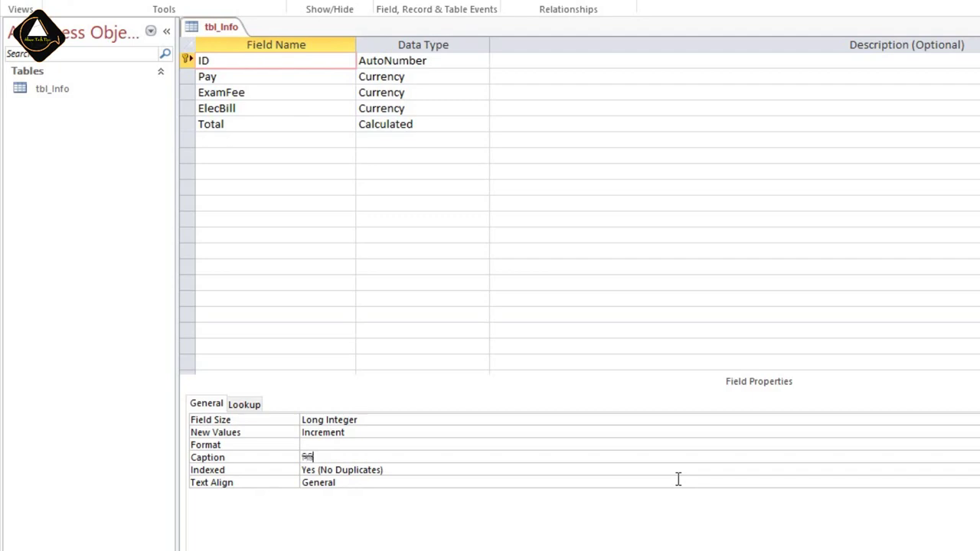
click(230, 77)
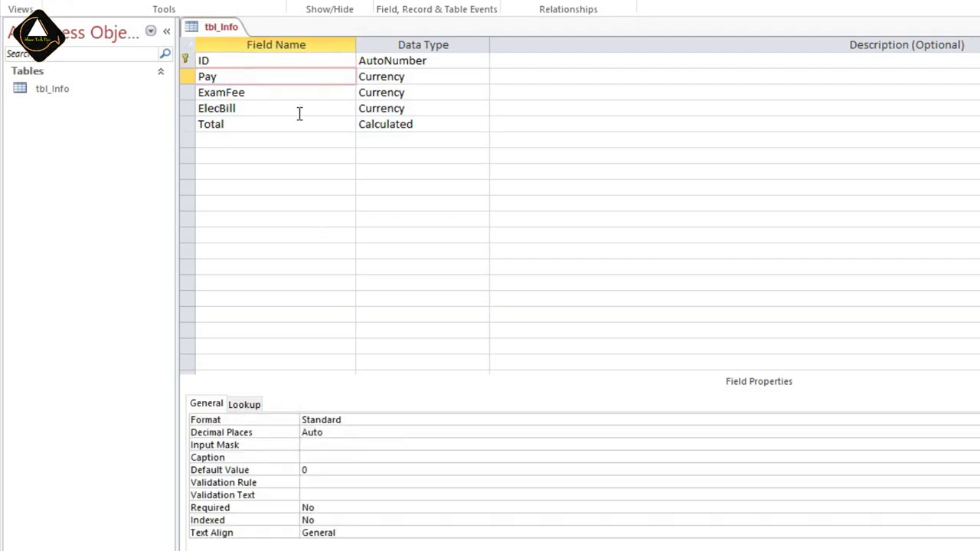
text(কে)
key(BackSpace)
key(BackSpace)
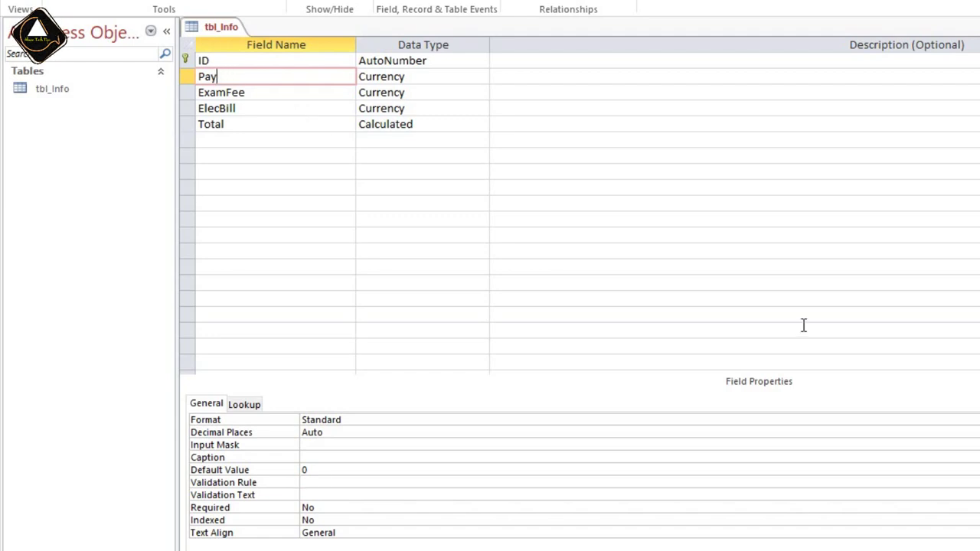
click(318, 458)
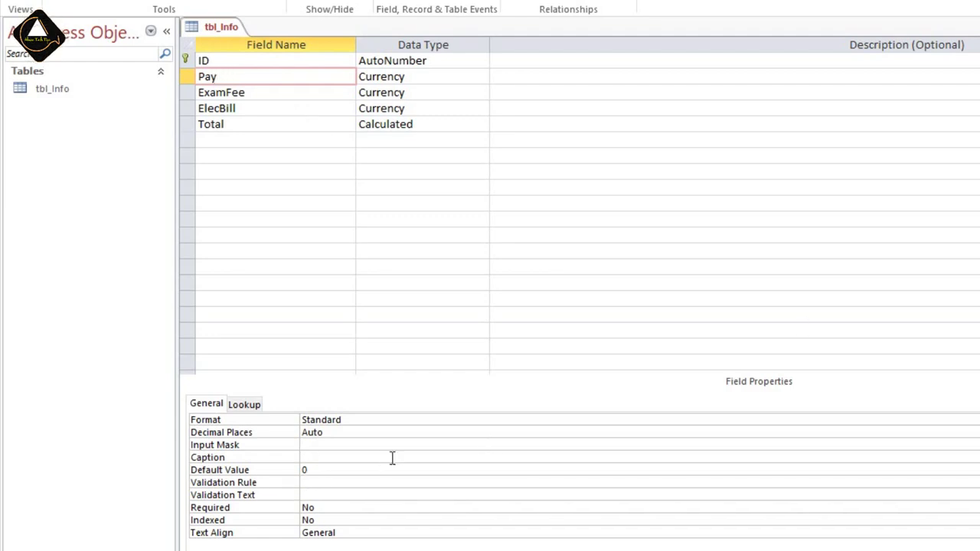
text(বেতন)
Set the Caption property of the ExamFee field to পরীক্ষার ফ্রি and of the ElecBill field to বিদ্যুৎ বিল.
click(246, 92)
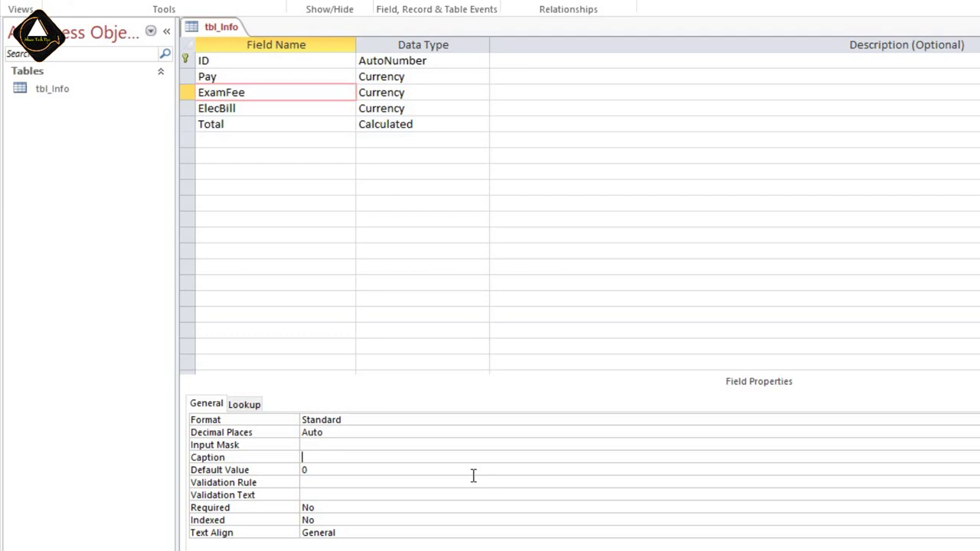
text(পরীক্ষা ফি)
click(247, 105)
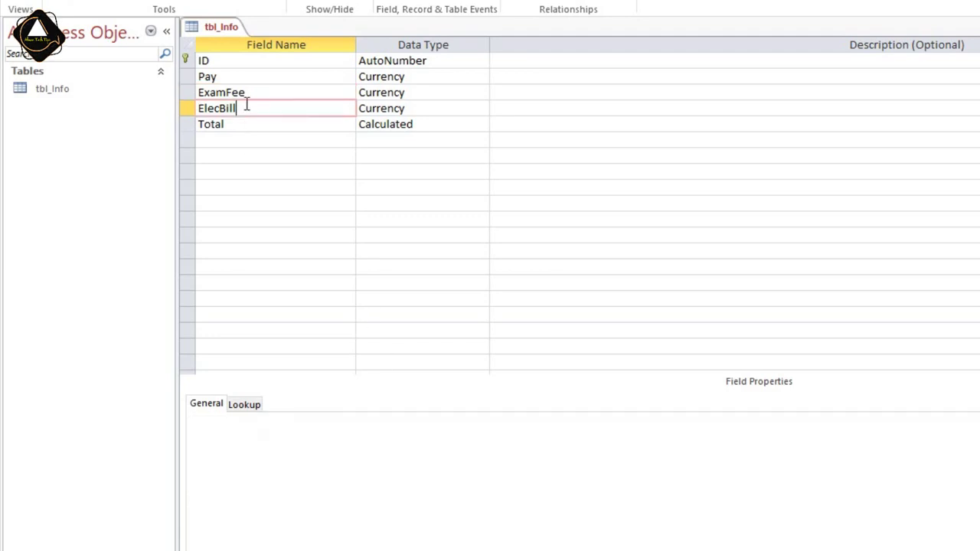
click(326, 457)
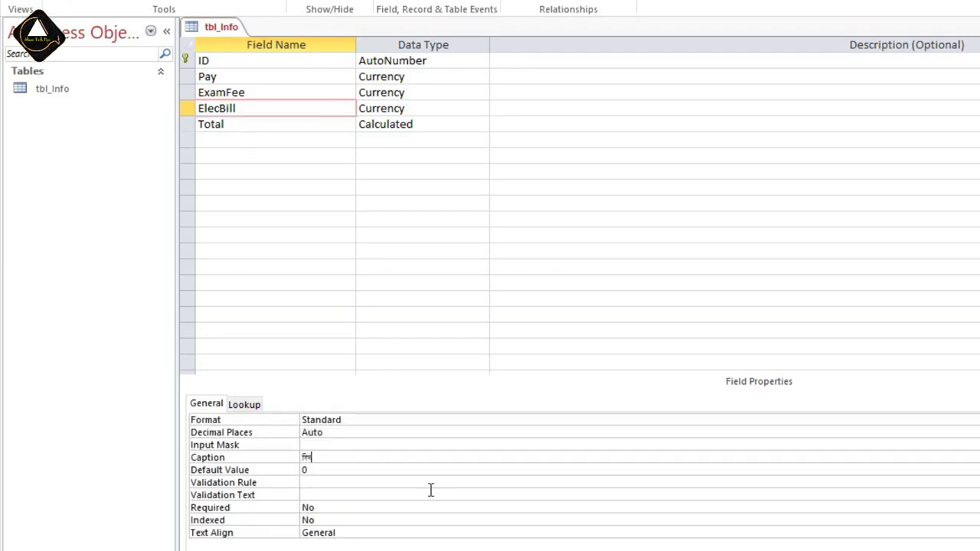
text(বিদ্যু)
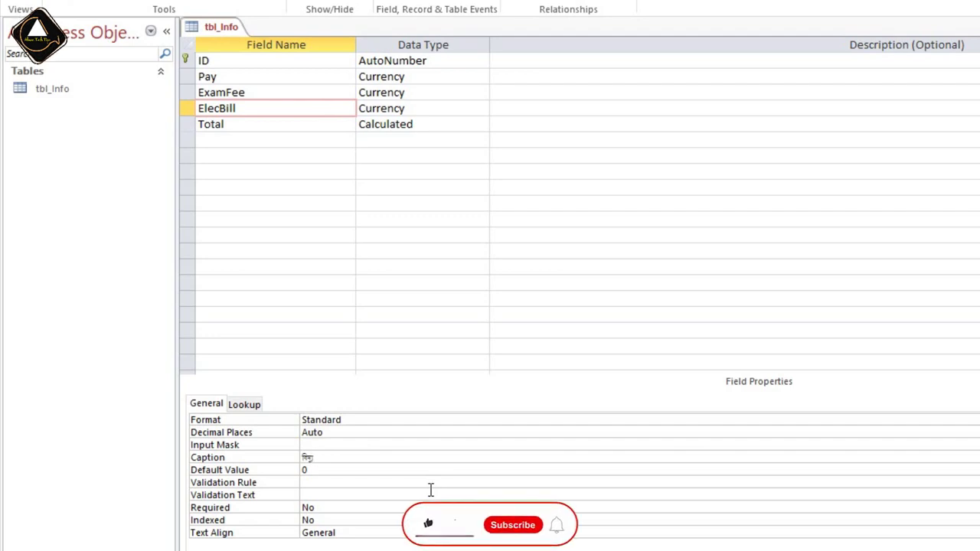
text(ৎ বিল)
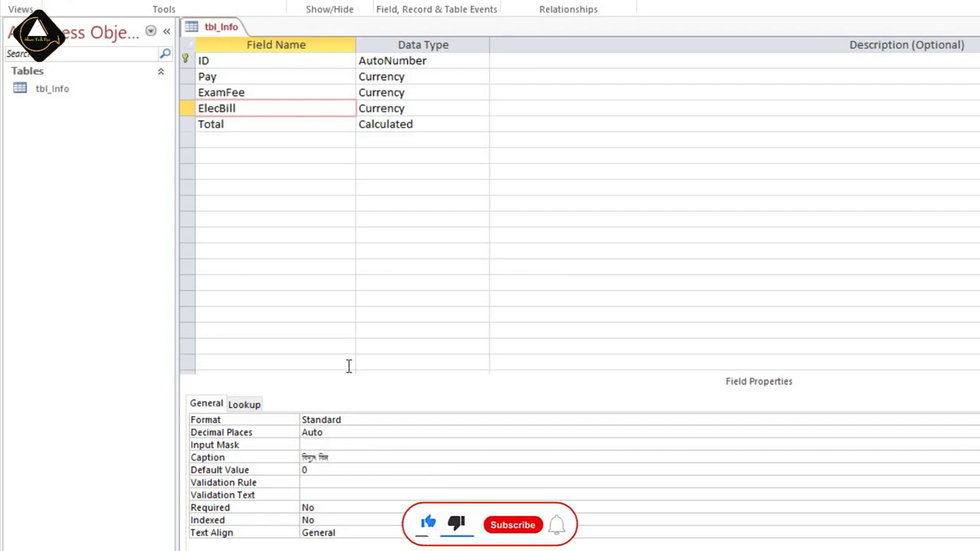
Set the Caption property of the Total field to মোট and save the table design.
click(248, 124)
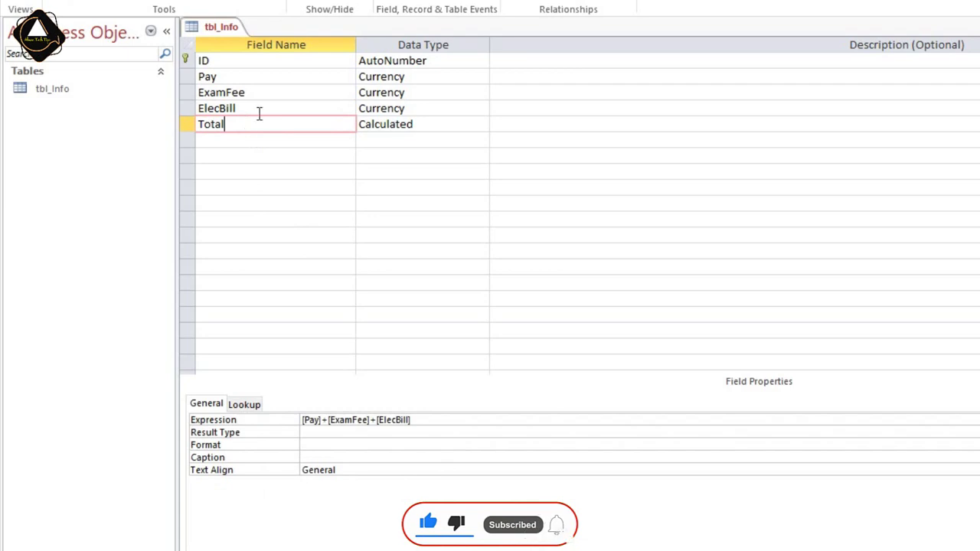
click(340, 456)
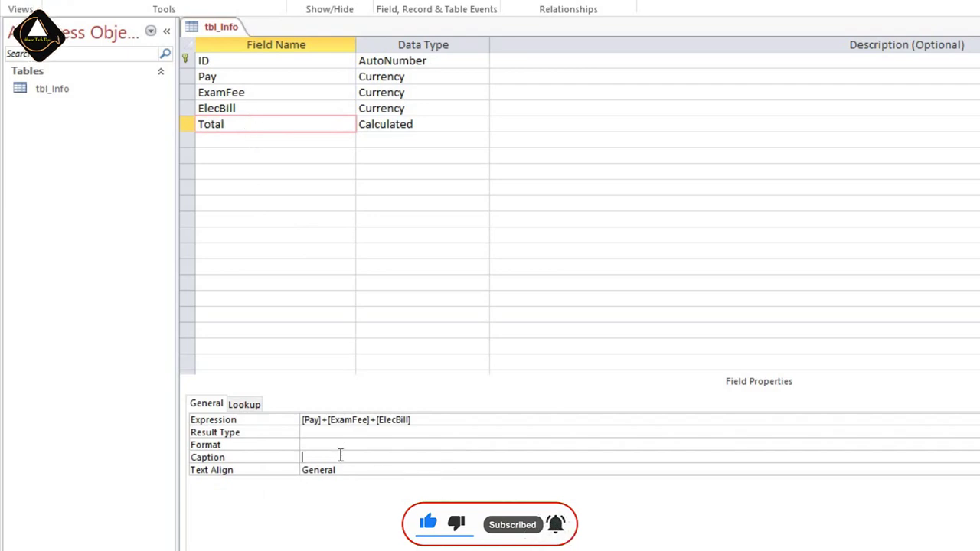
text(মোট)
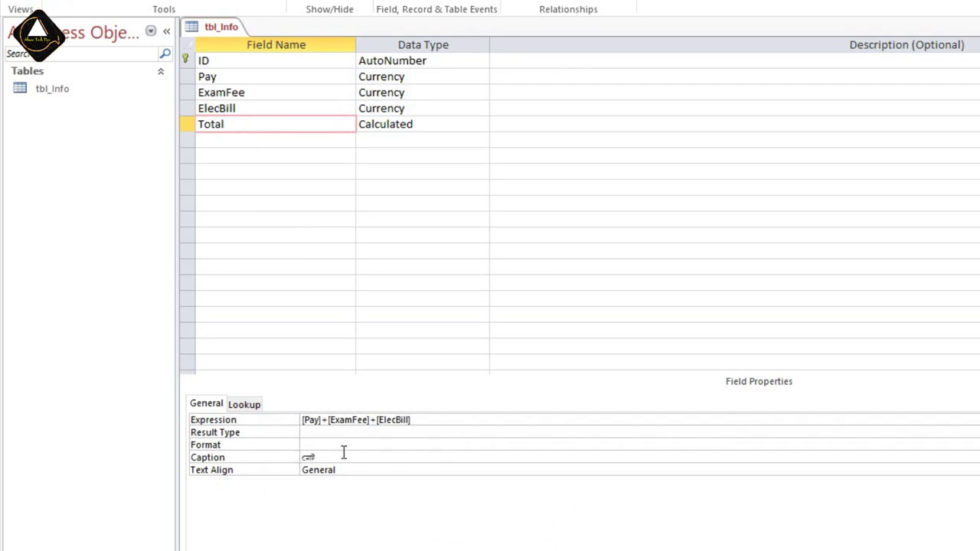
key(ctrl+s)
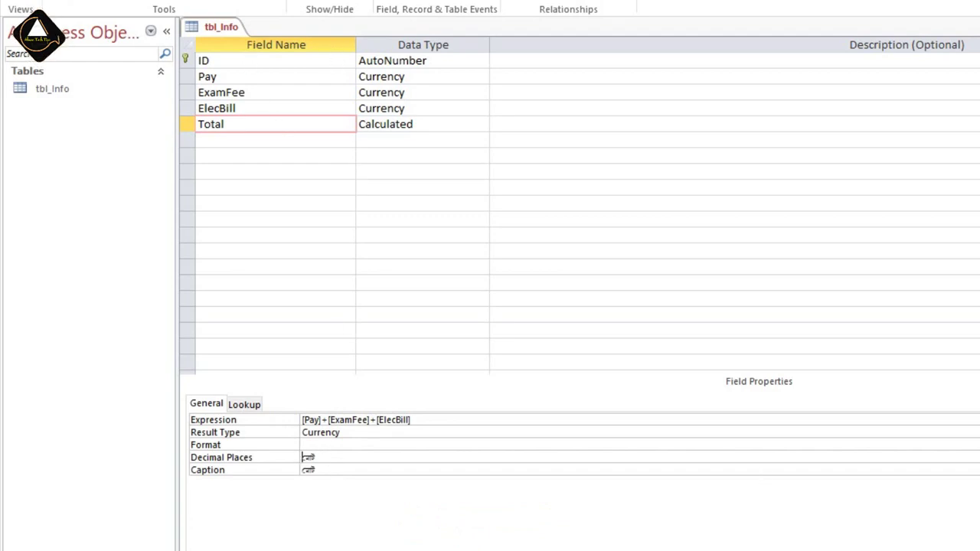
Set the Format property of the calculated Total field to Standard.
click(211, 124)
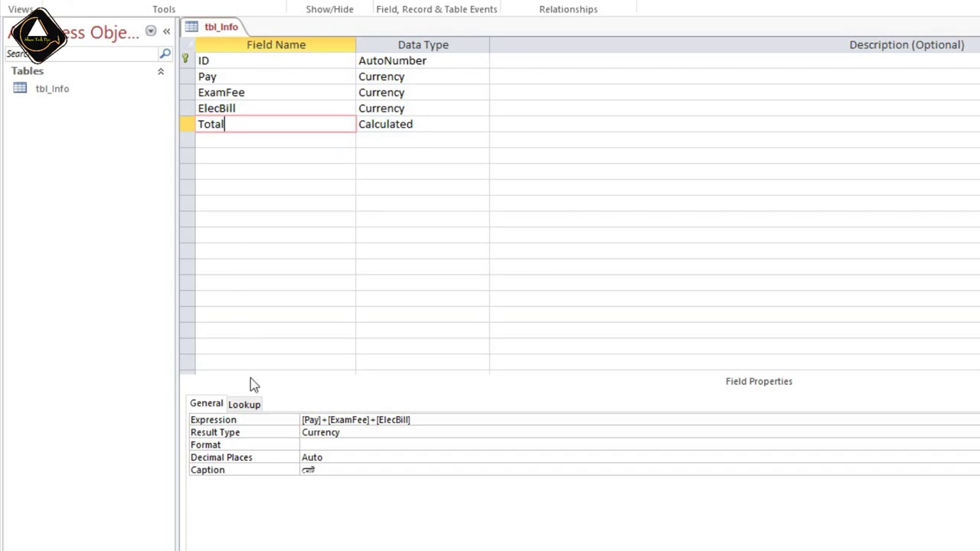
click(333, 445)
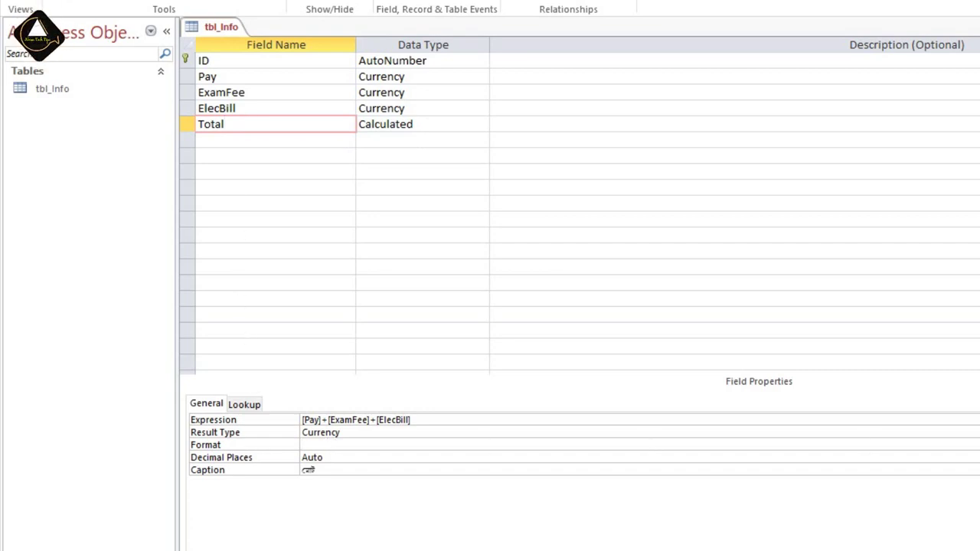
key(alt+Down)
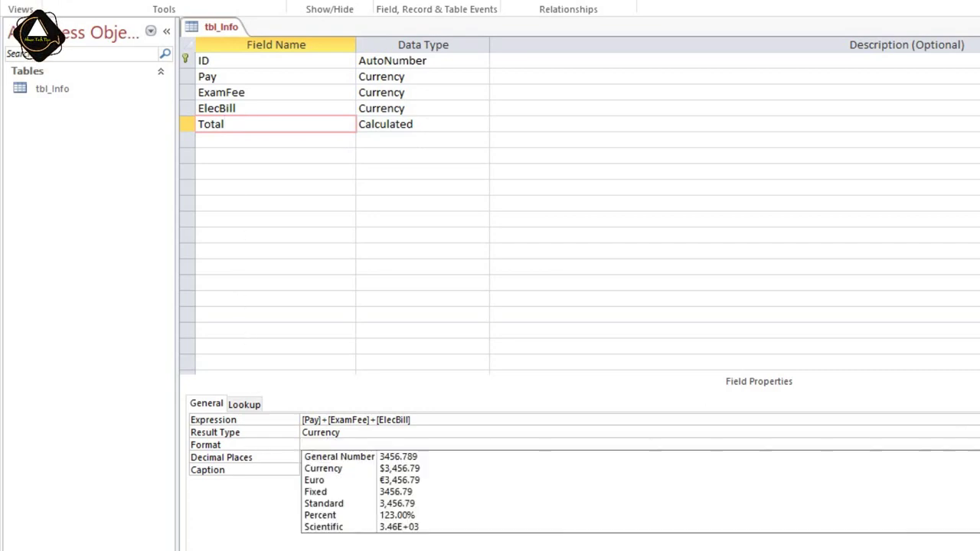
click(375, 504)
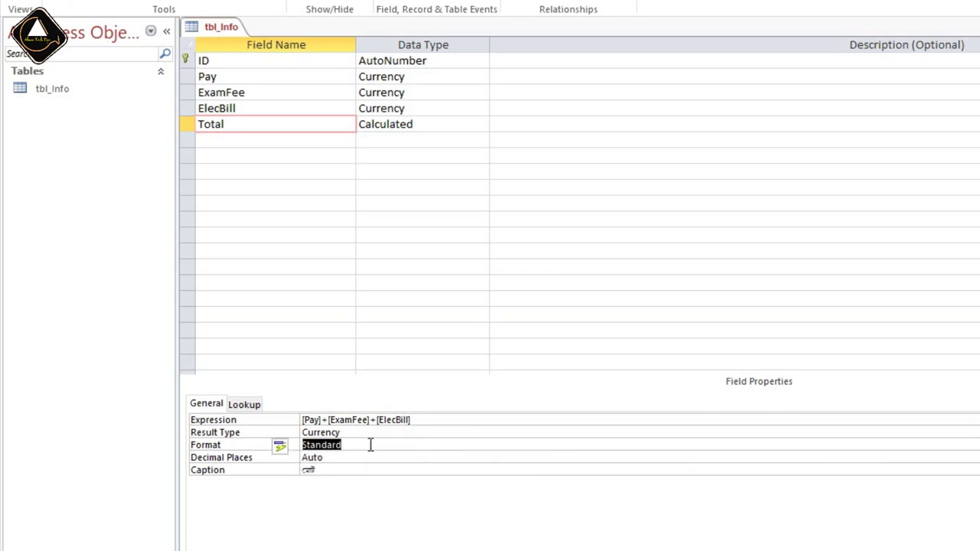
click(444, 420)
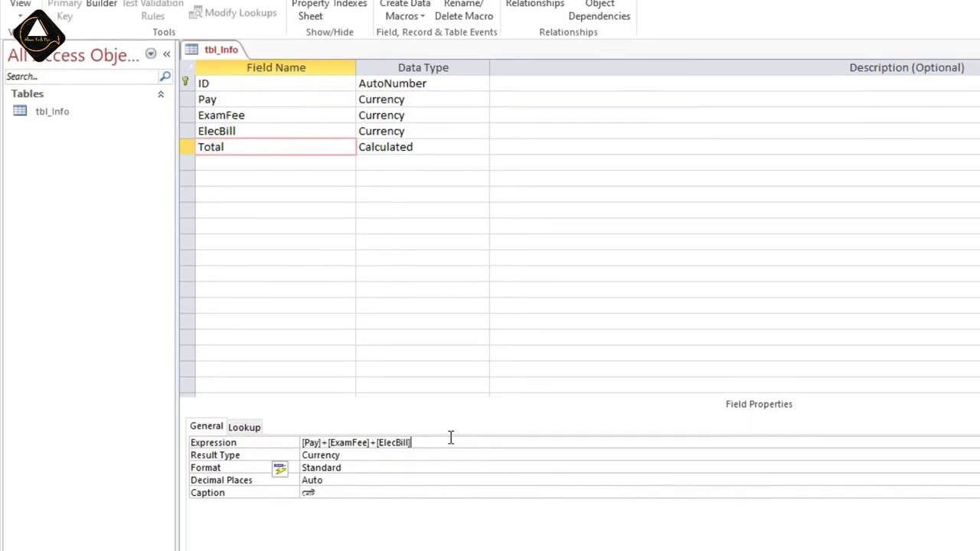
Switch to Datasheet view and save a first record with বেতন 20,000, পরীক্ষার ফ্রি 500 and বিদ্যুৎ বিল 1000.
click(20, 67)
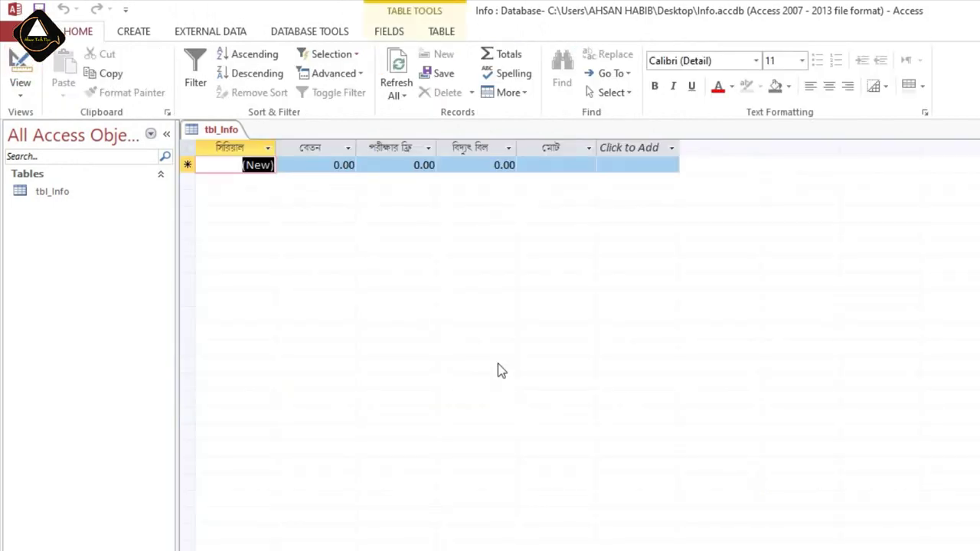
key(Tab)
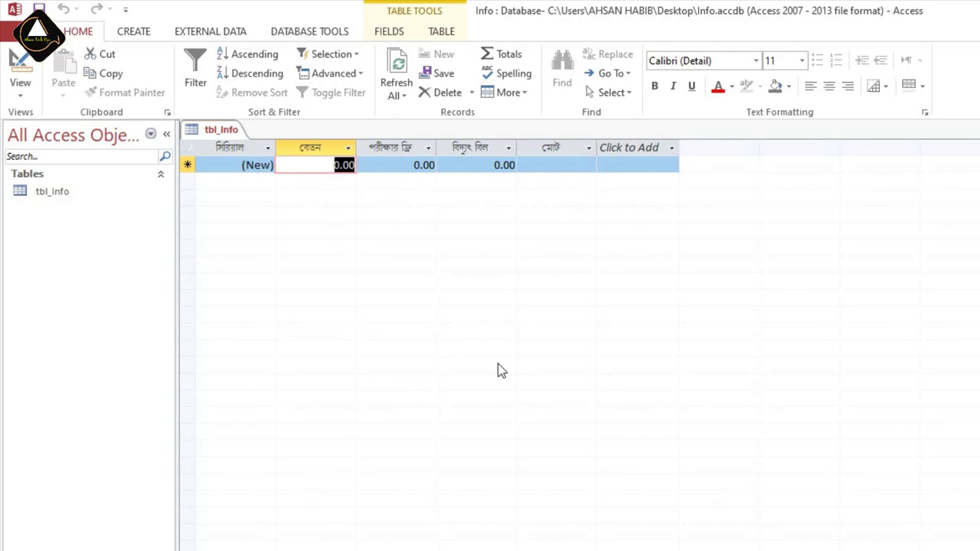
text(20,000)
key(Tab)
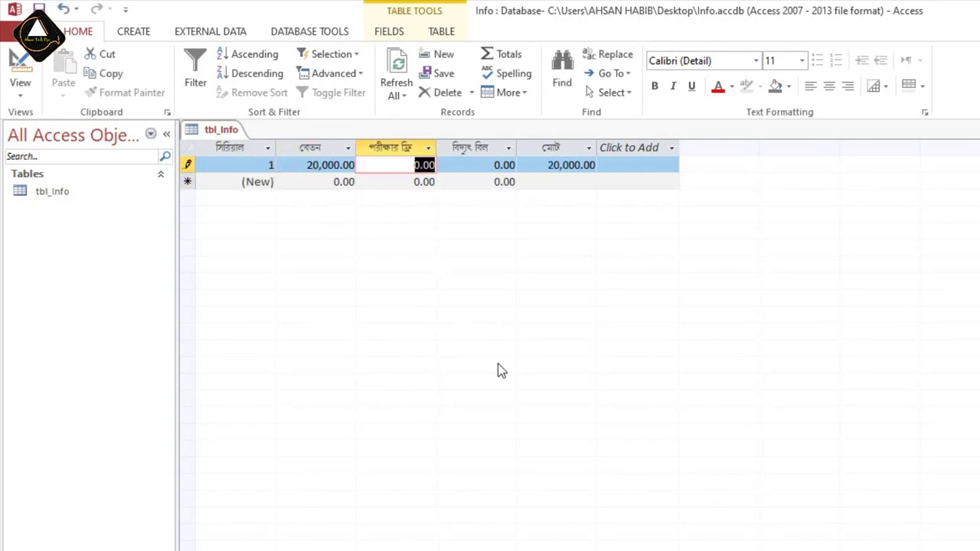
text(5)
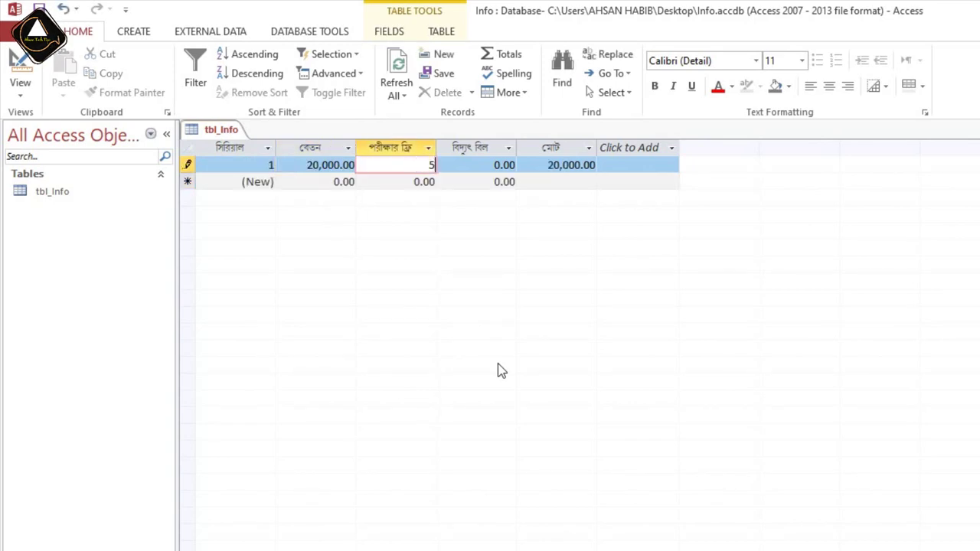
key(Tab)
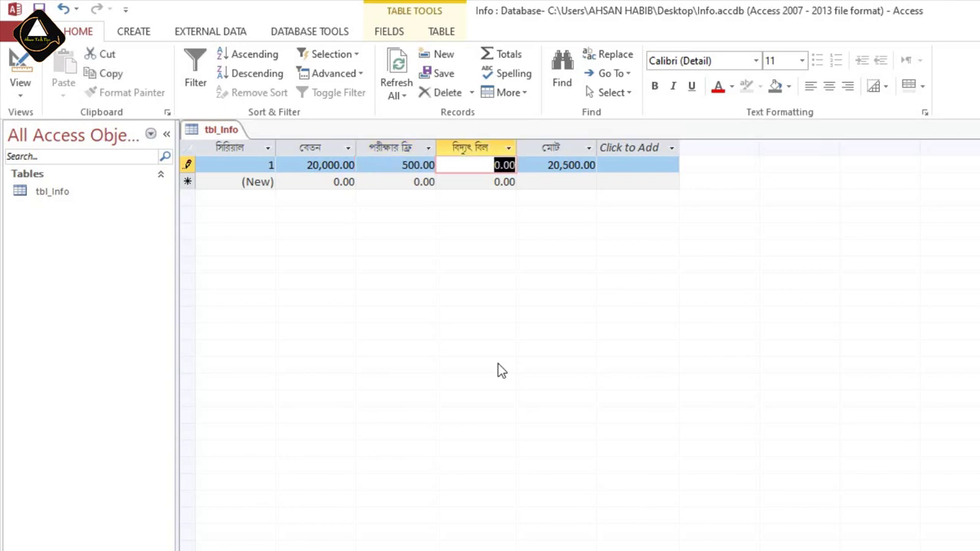
text(1000)
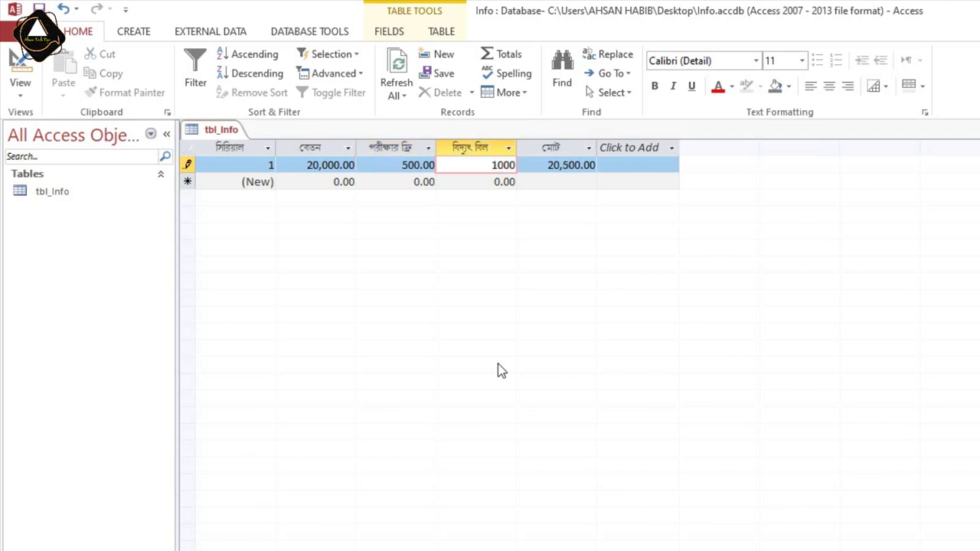
key(Tab)
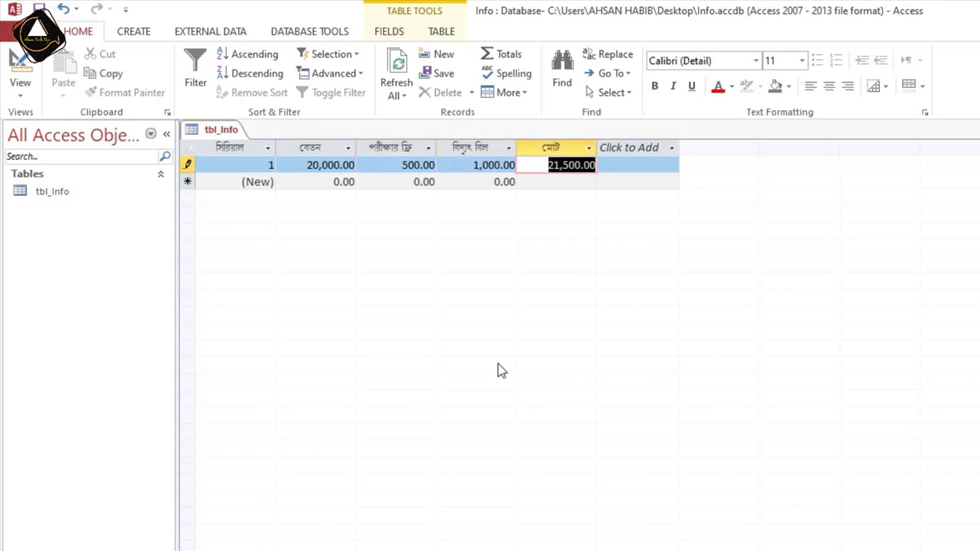
click(545, 168)
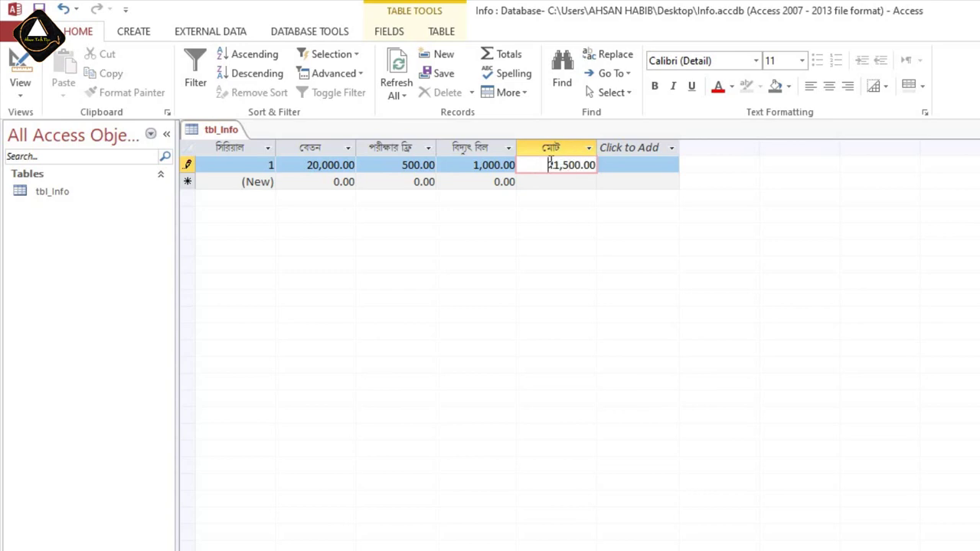
key(ctrl+s)
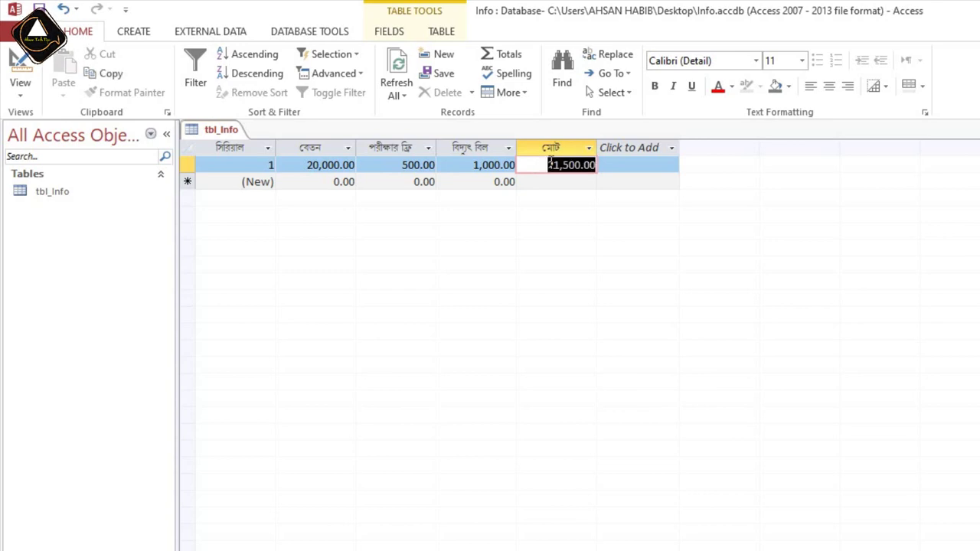
Close the tbl_Info table and create a new Modal Dialog form in Design view.
click(550, 165)
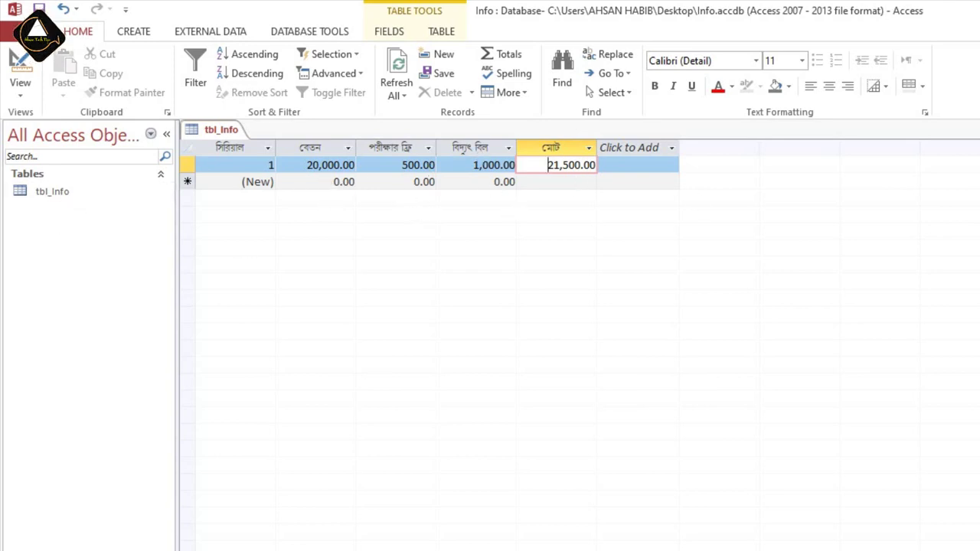
key(ctrl+w)
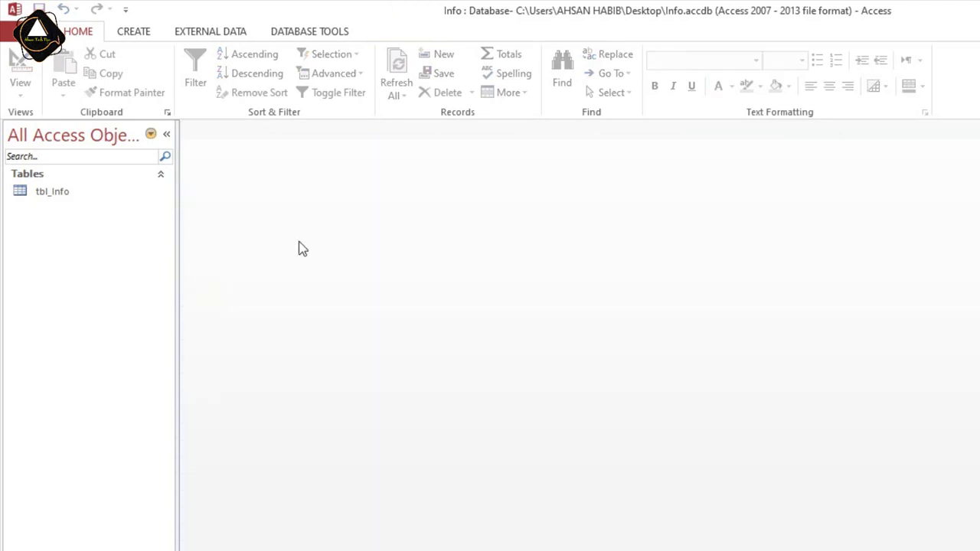
click(144, 35)
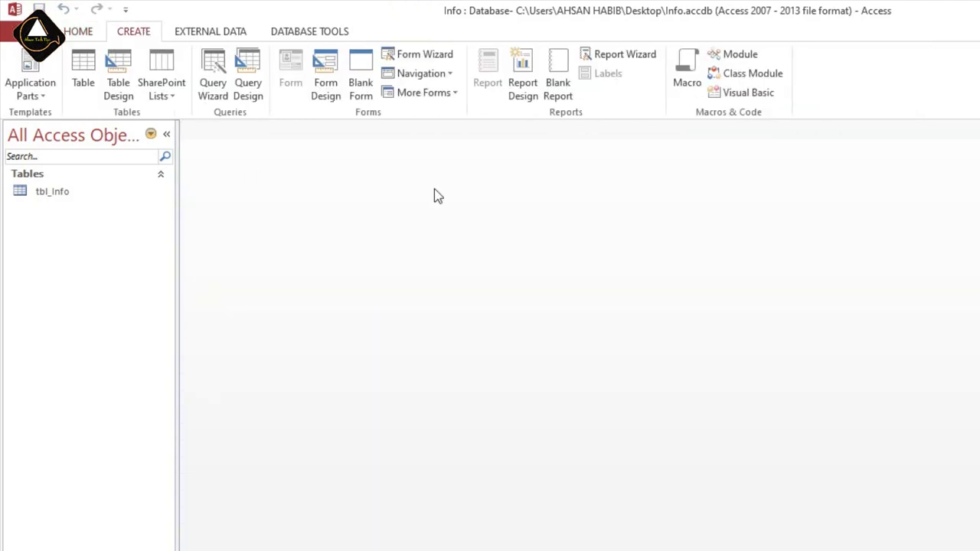
click(451, 92)
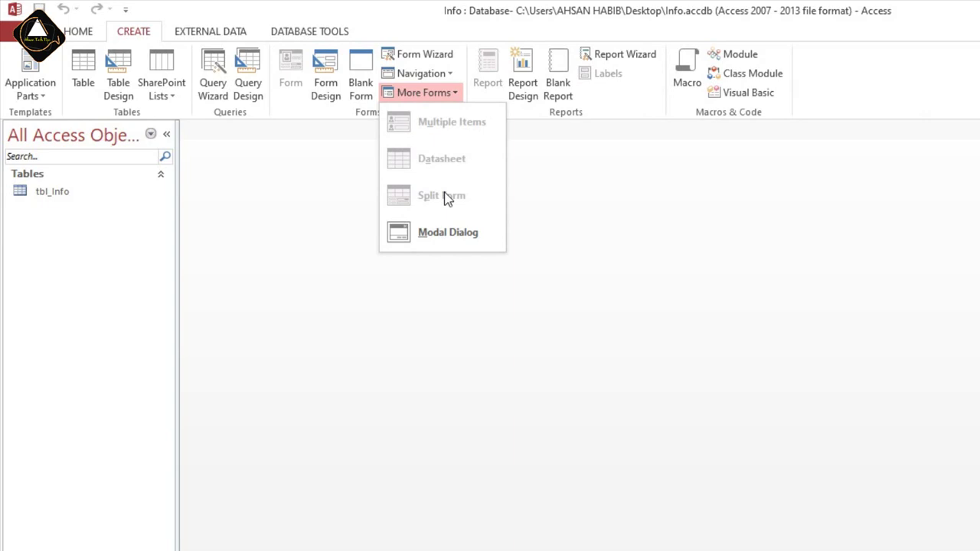
click(451, 232)
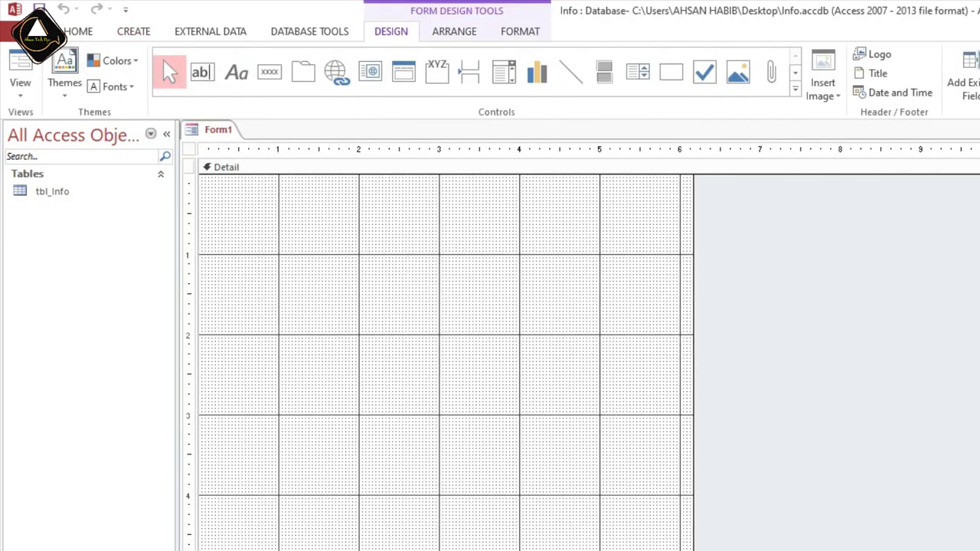
Resize the form's Detail section to about 6.54 inches wide and 3.29 inches high, and save the form as frm_Info.
drag(693, 550, 723, 438)
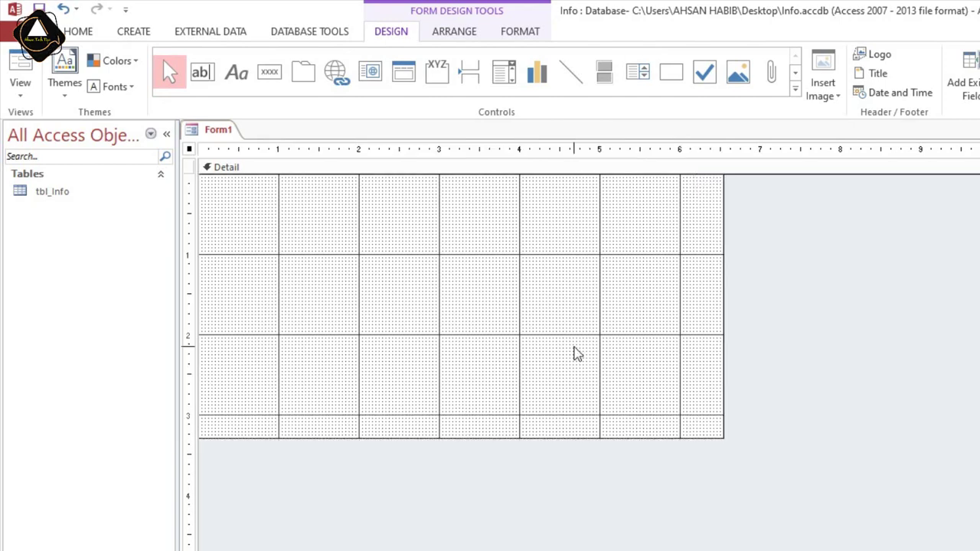
click(575, 353)
key(ctrl+s)
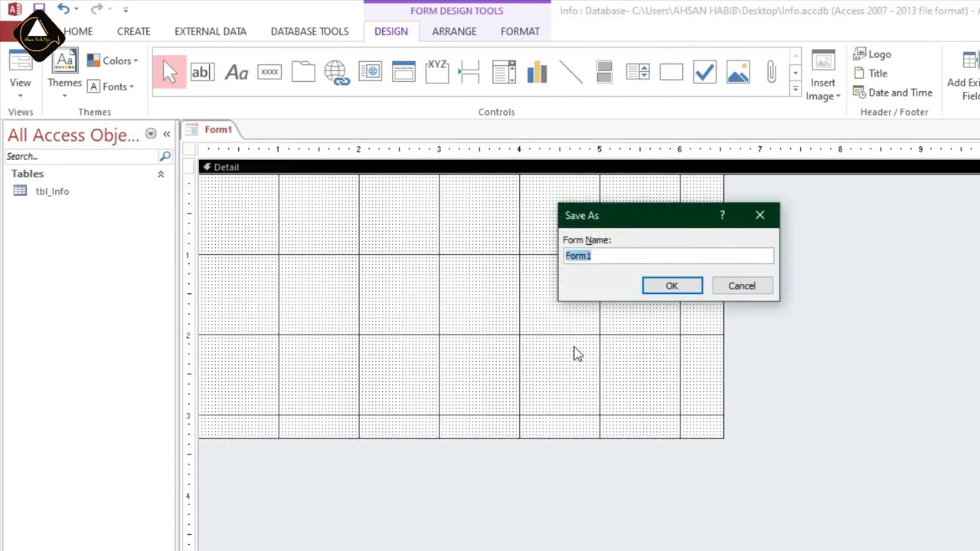
text(frm_Info)
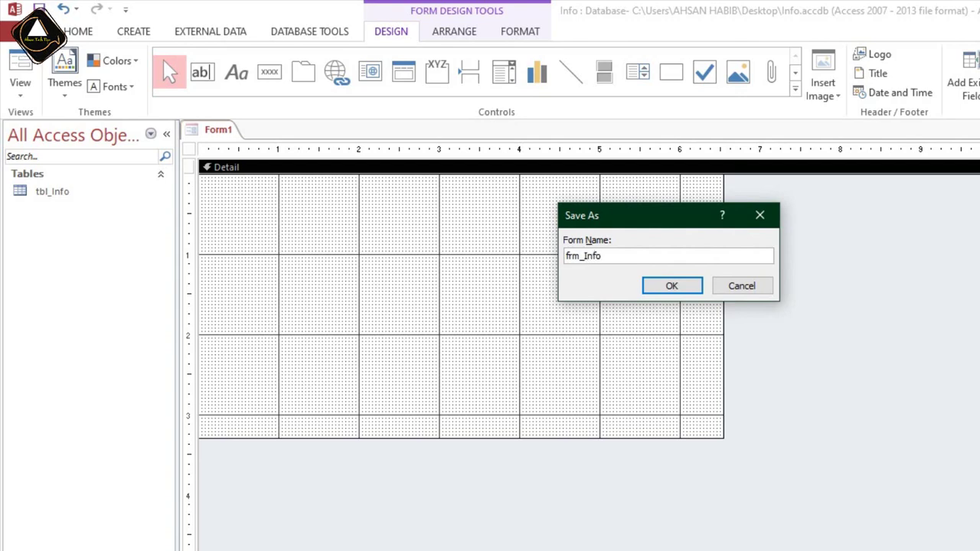
click(677, 287)
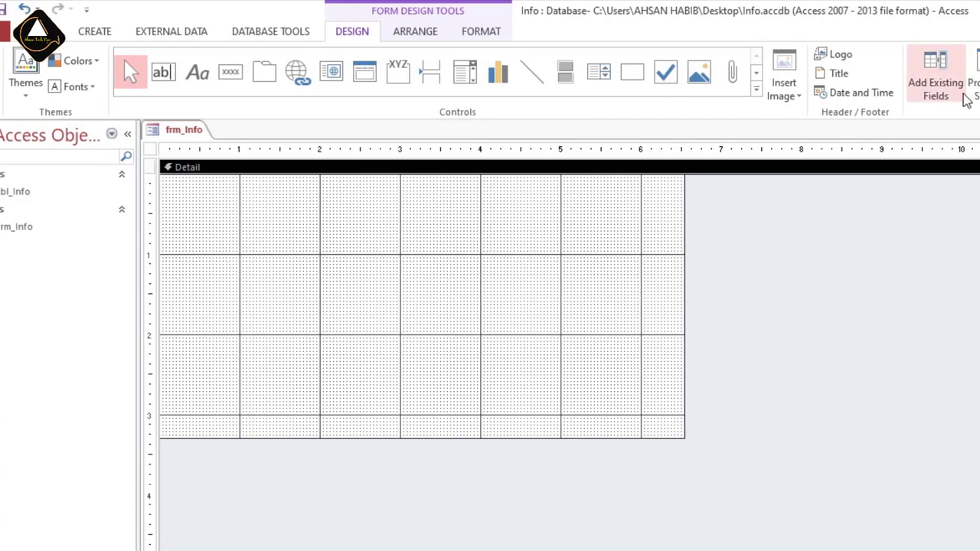
Show the form's properties and set its Record Source to tbl_Info.
click(716, 84)
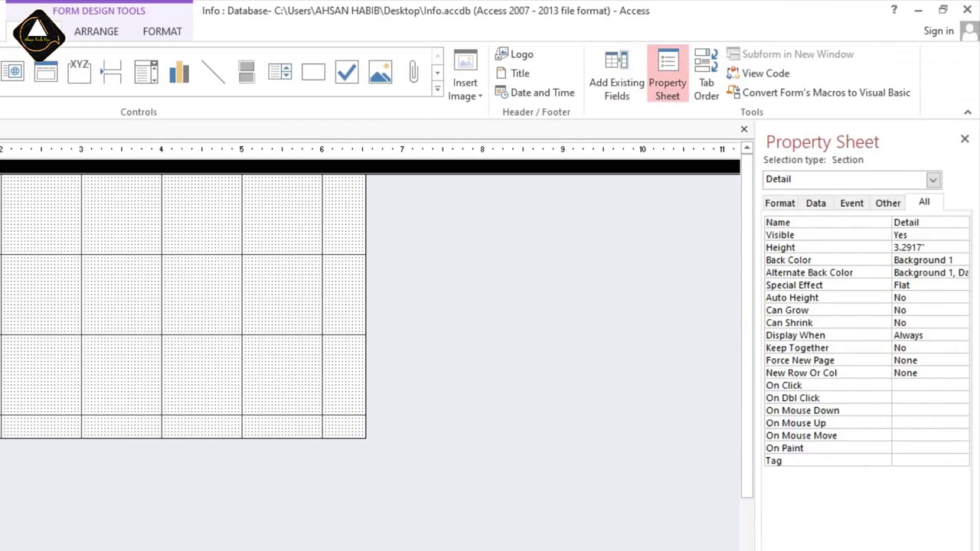
click(0, 149)
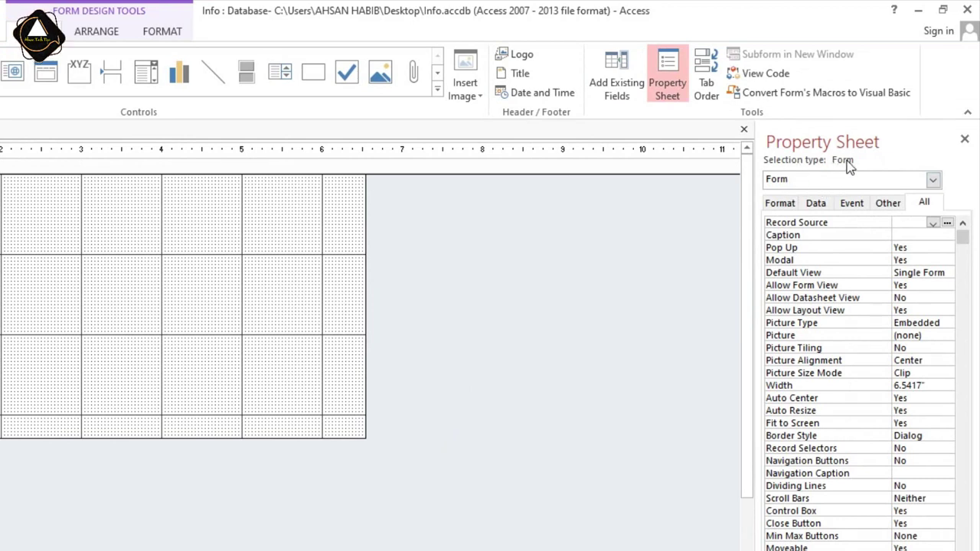
drag(756, 224, 663, 228)
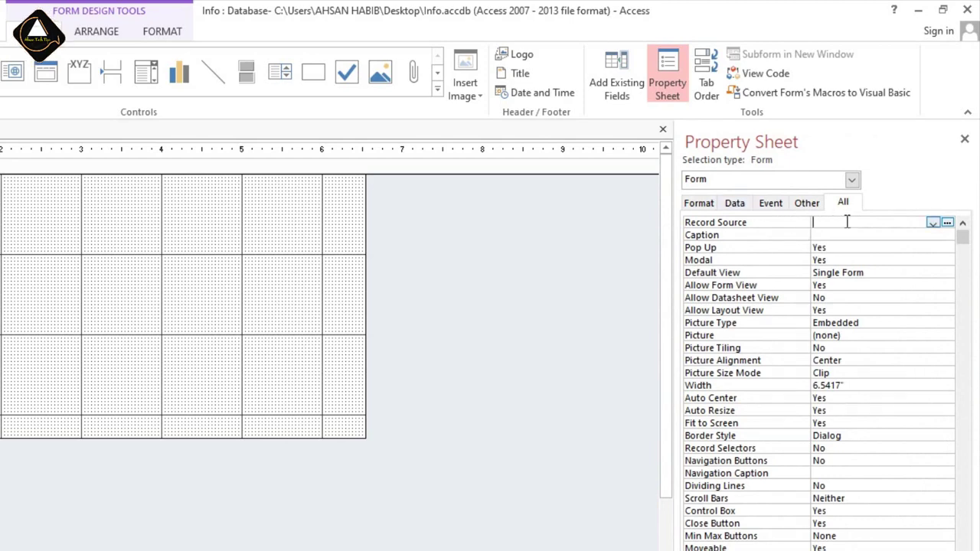
click(741, 205)
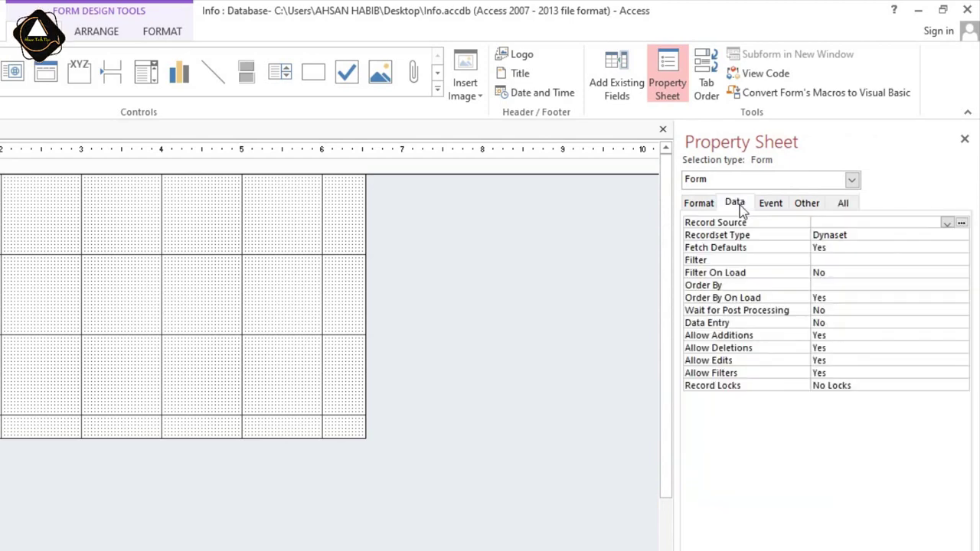
click(948, 222)
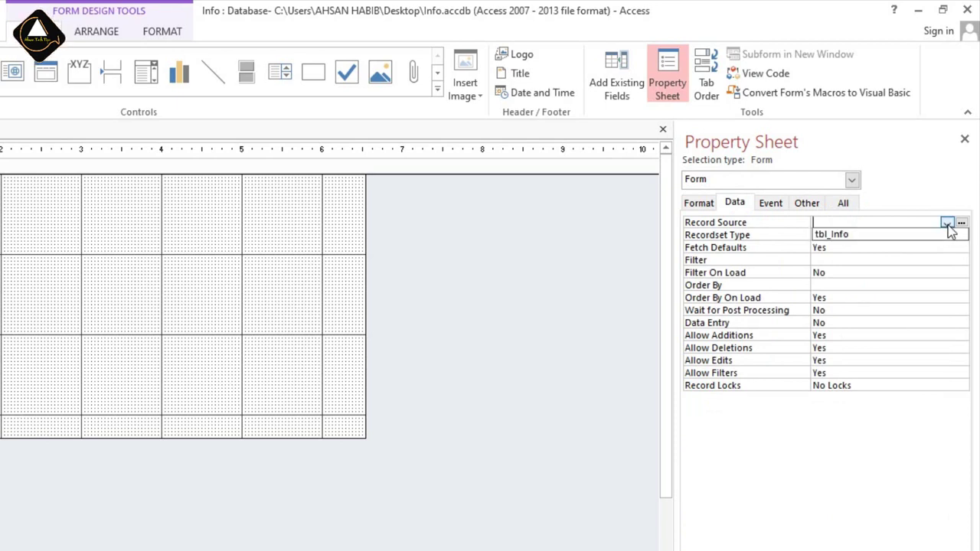
click(853, 237)
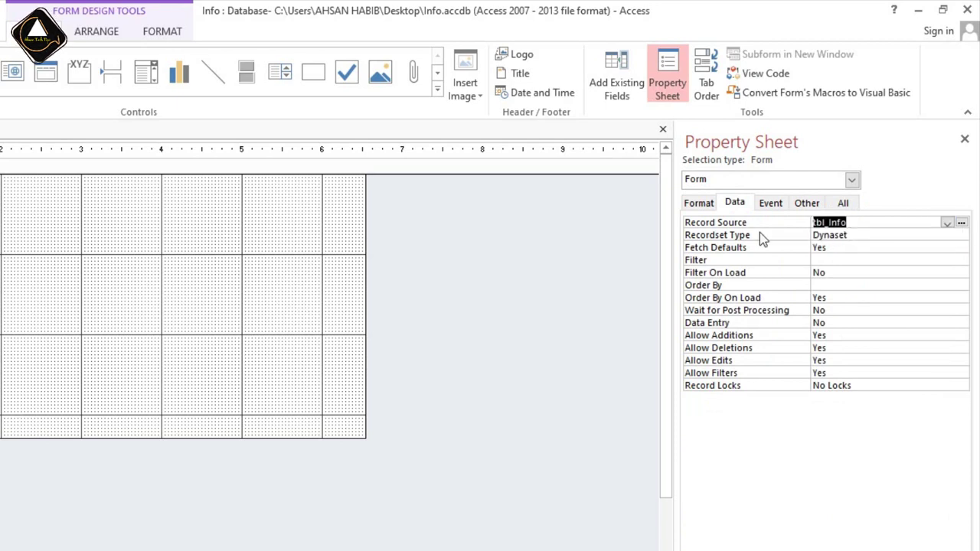
Add the existing fields ID, Pay, ExamFee and ElecBill together to the form's Detail section, leaving out Total.
click(623, 79)
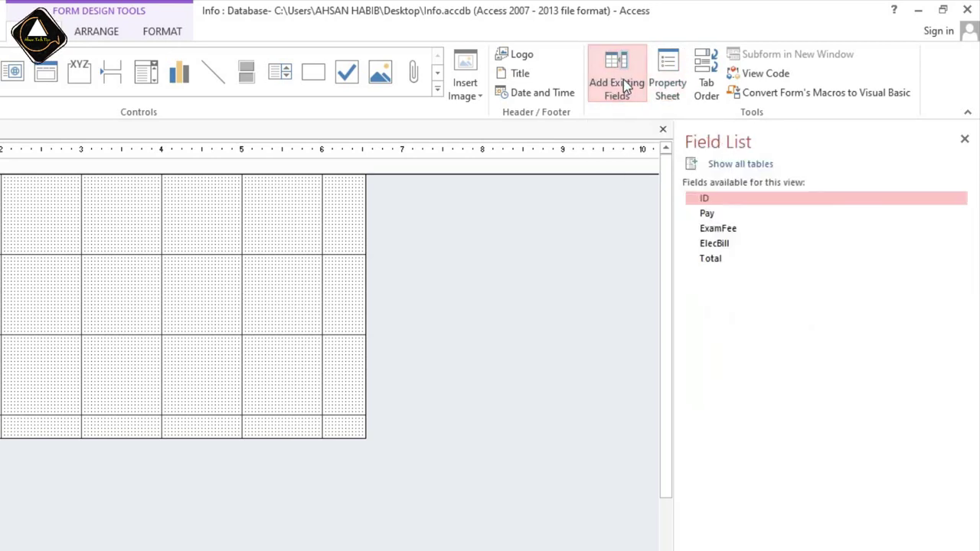
ctrl+click(706, 214)
ctrl+click(720, 228)
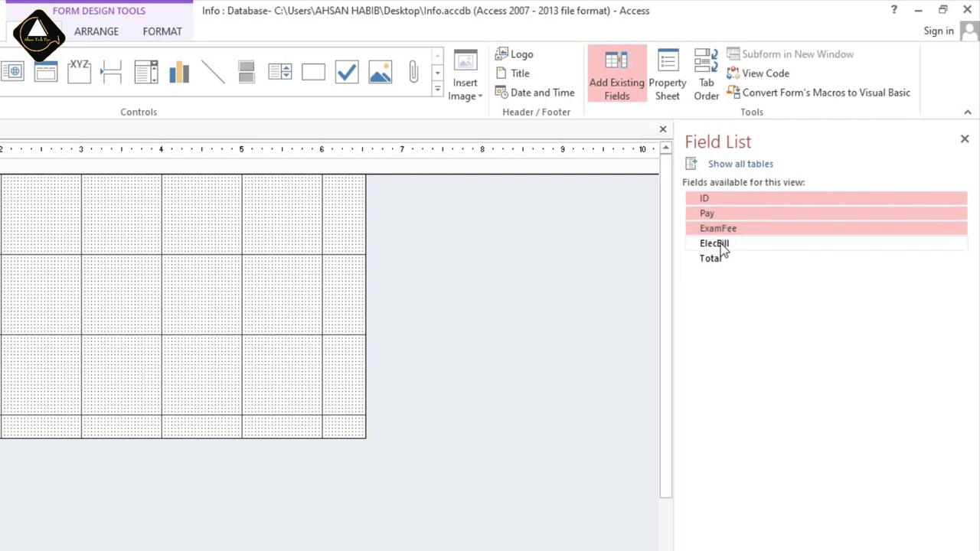
ctrl+click(720, 244)
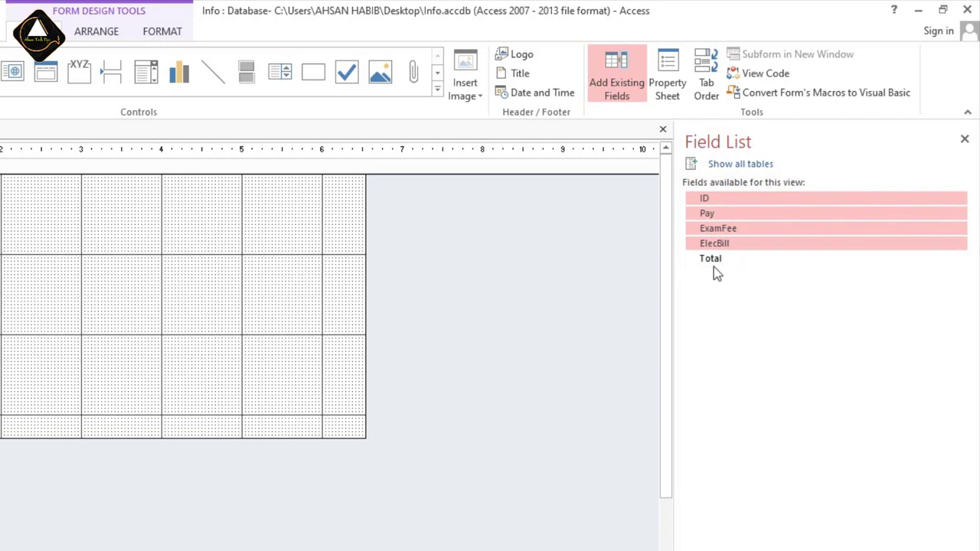
drag(704, 206, 31, 223)
drag(0, 222, 107, 222)
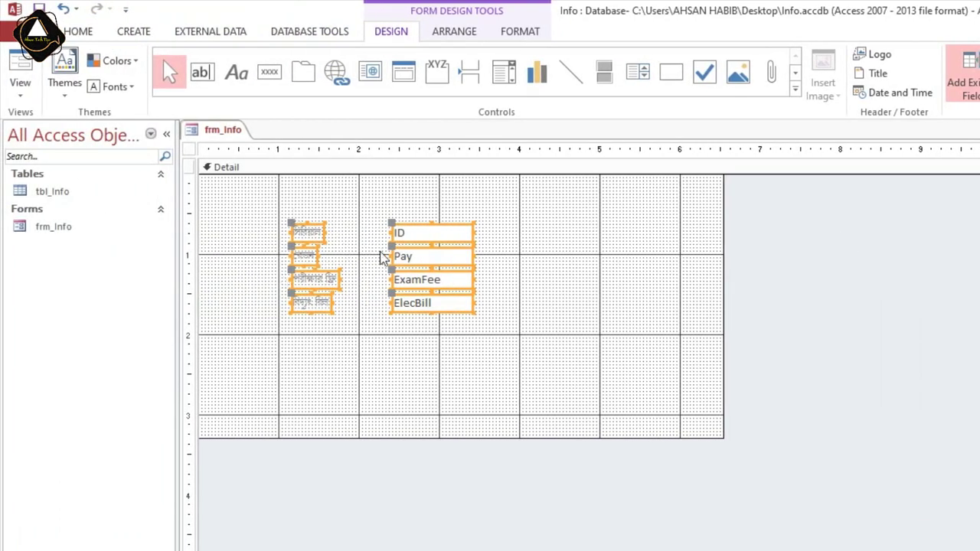
Arrange the four fields in a stacked layout and widen the label column to about 1.2 inches.
click(454, 35)
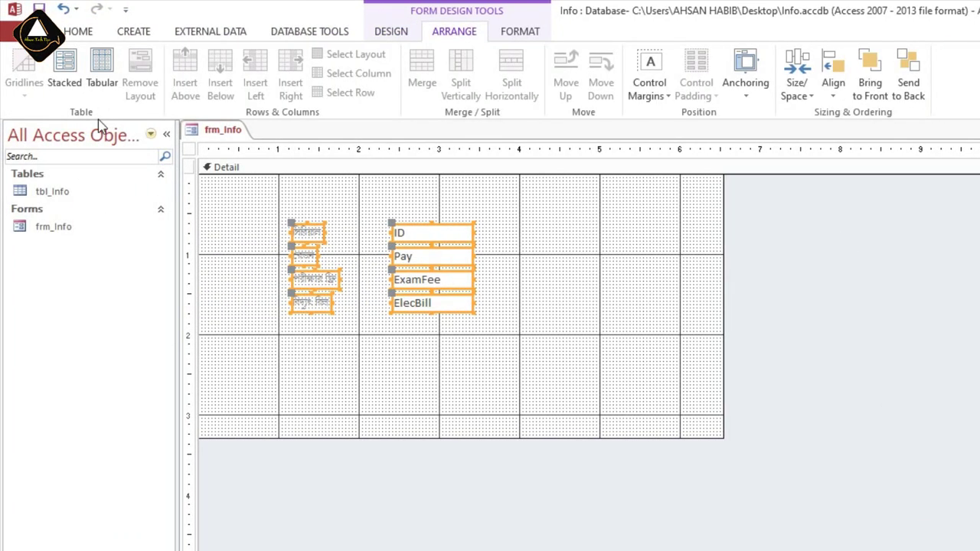
click(65, 74)
click(350, 363)
drag(319, 353, 290, 219)
key(shift+Right)
key(shift+Right)
key(shift+Right)
key(shift+Right)
key(shift+Right)
key(shift+Right)
key(shift+Right)
key(shift+Right)
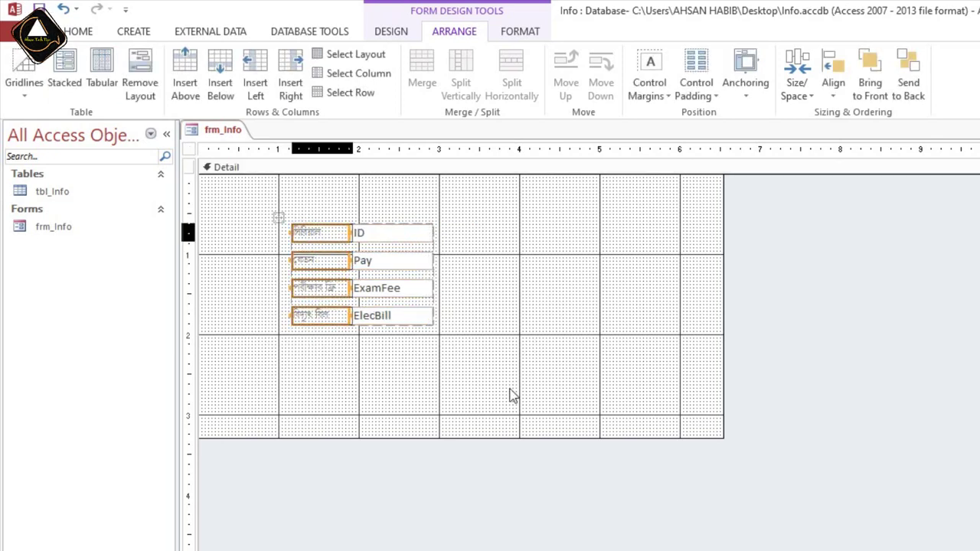
key(shift+Right)
key(shift+Right)
key(shift+Right)
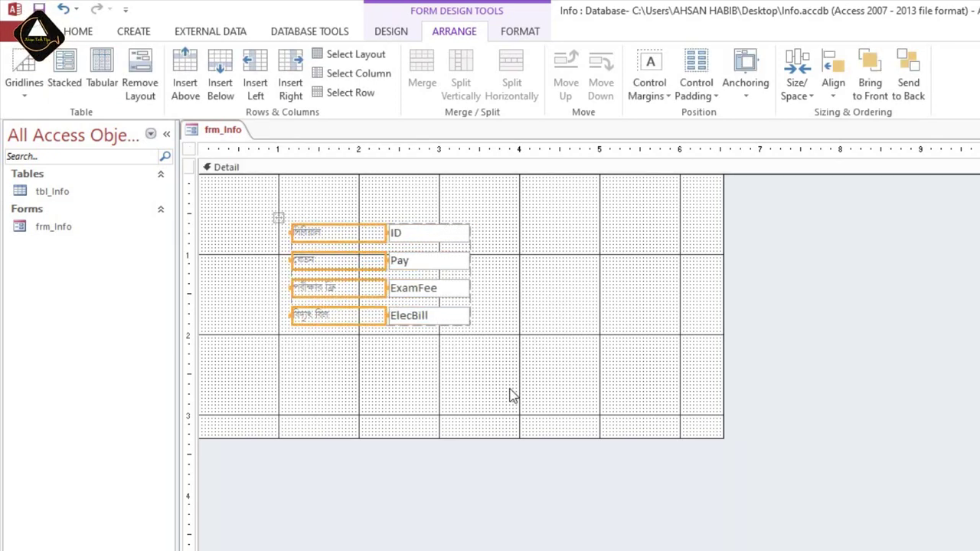
Widen the four text boxes to about 2 inches and move the whole layout about 0.3 inch right and down.
drag(493, 364, 433, 220)
key(shift+Right)
key(shift+Right)
key(shift+Right)
key(shift+Right)
key(shift+Right)
key(shift+Right)
key(shift+Right)
key(shift+Right)
key(shift+Right)
key(shift+Right)
key(shift+Right)
key(shift+Right)
key(shift+Right)
key(shift+Right)
key(shift+Right)
key(shift+Right)
key(shift+Right)
key(shift+Right)
key(shift+Right)
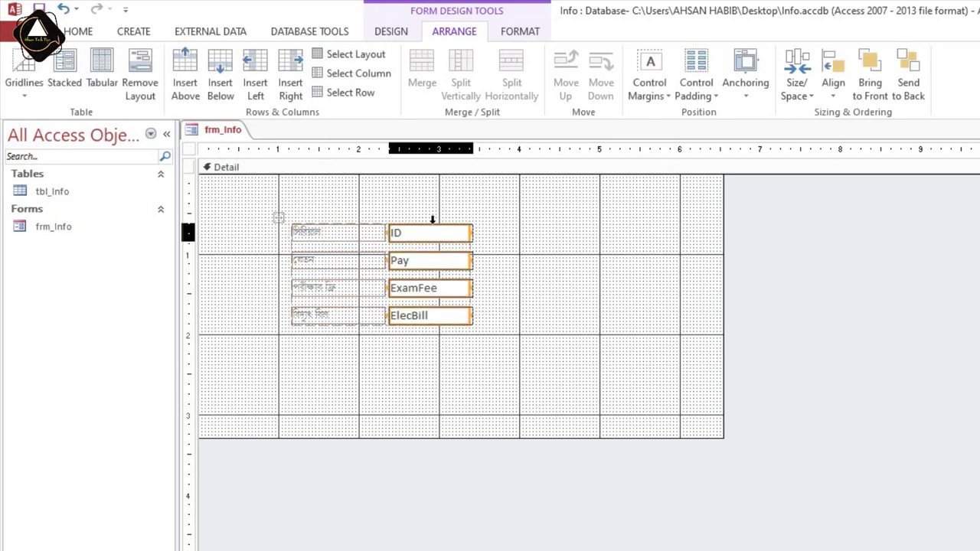
drag(504, 371, 329, 206)
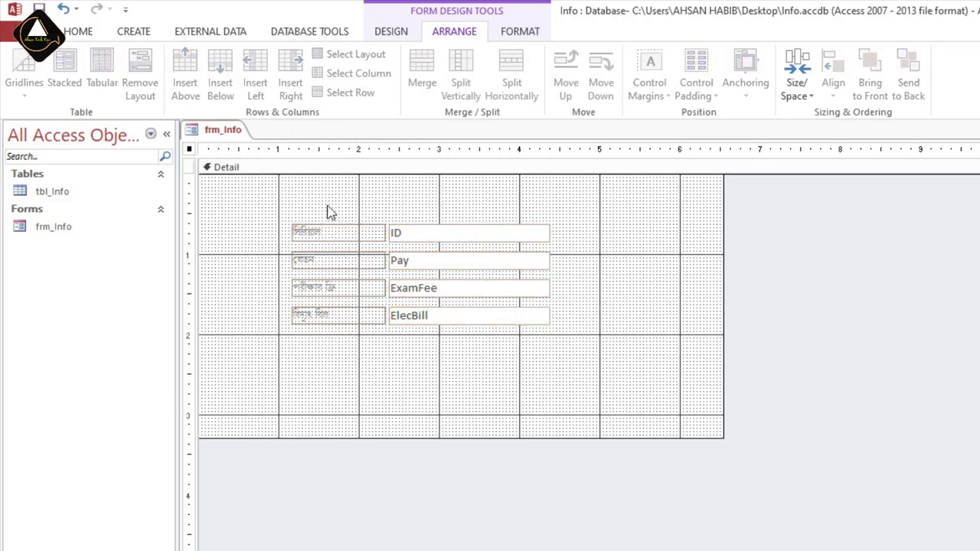
drag(429, 235, 458, 262)
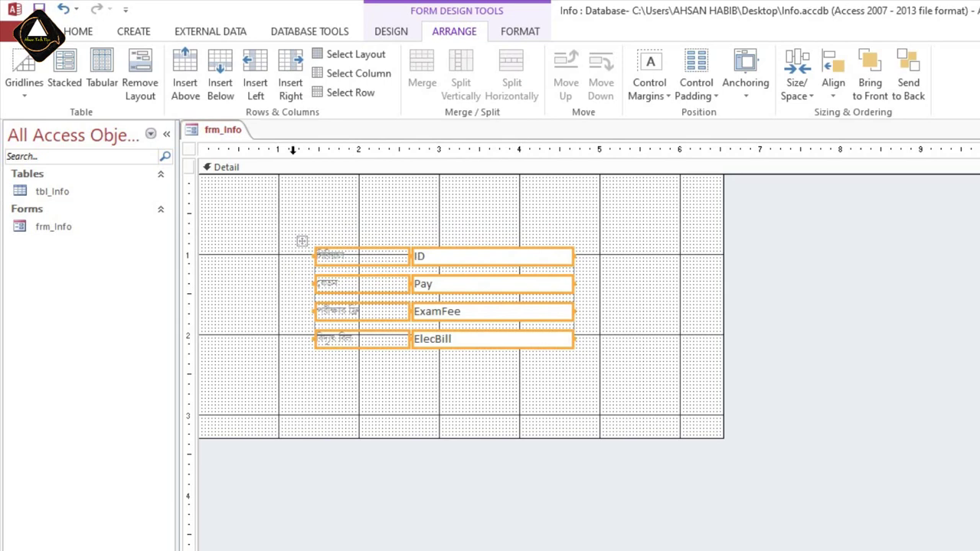
Format all labels and text boxes in the layout with Arial, size 12 and a black font color.
click(84, 32)
click(720, 61)
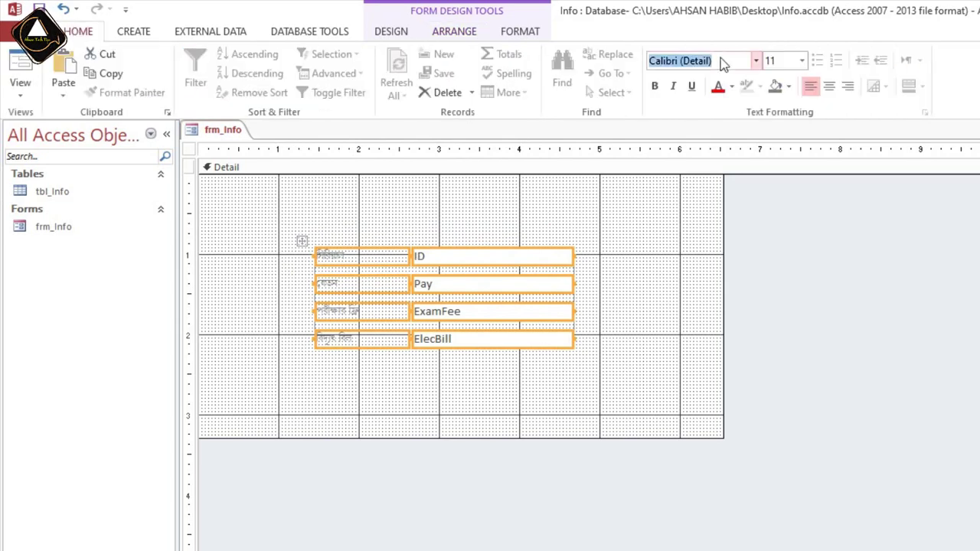
text(Arial)
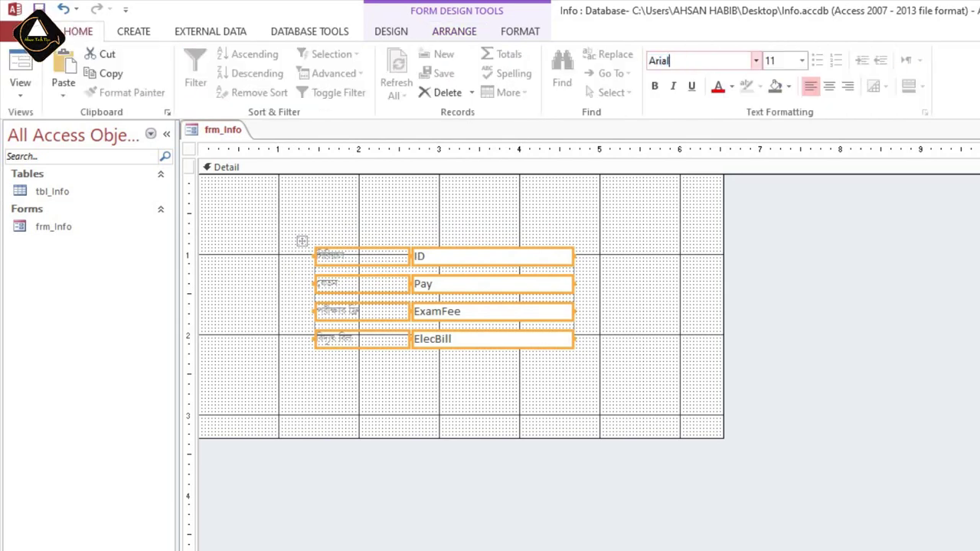
key(Return)
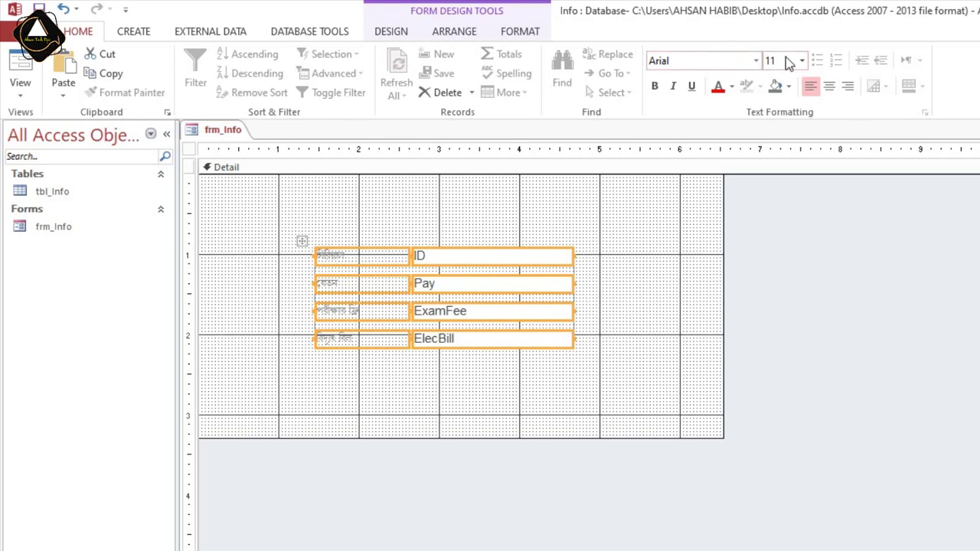
text(12)
key(Return)
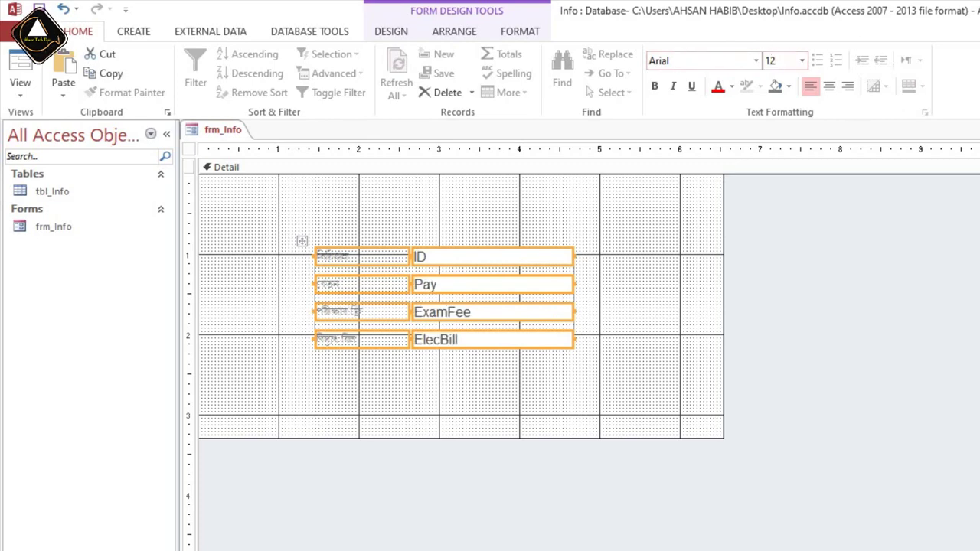
click(731, 87)
click(734, 206)
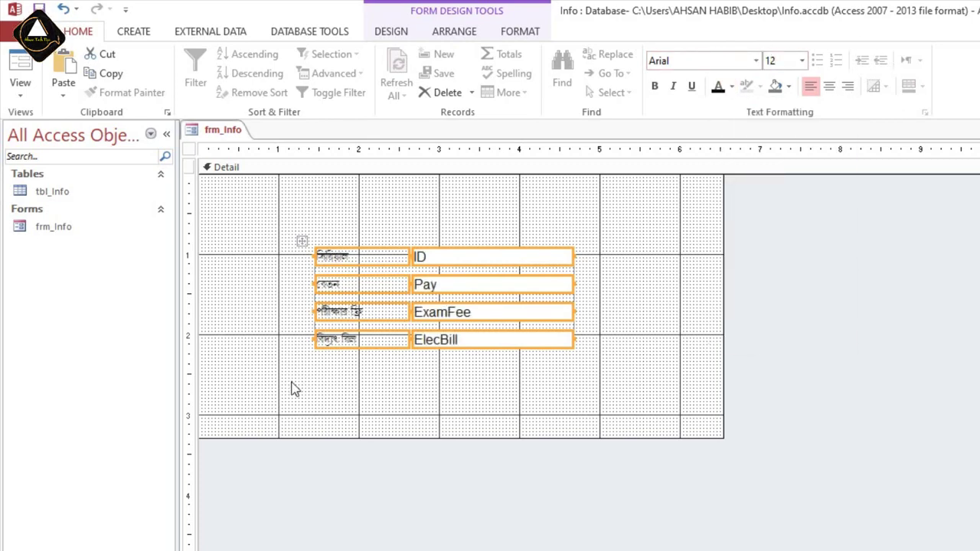
Center the text of the four Bengali labels and give them a dark green shape outline.
drag(295, 389, 334, 243)
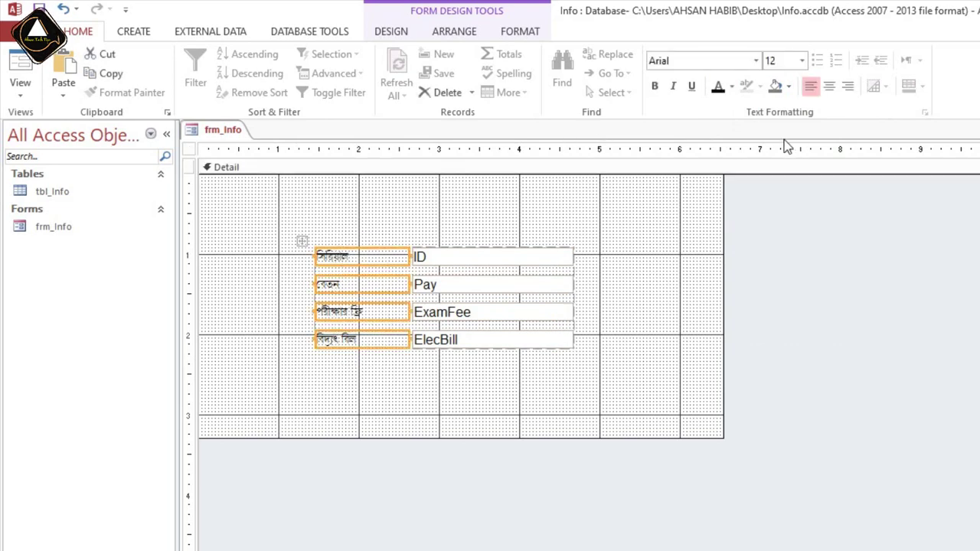
click(831, 87)
click(506, 34)
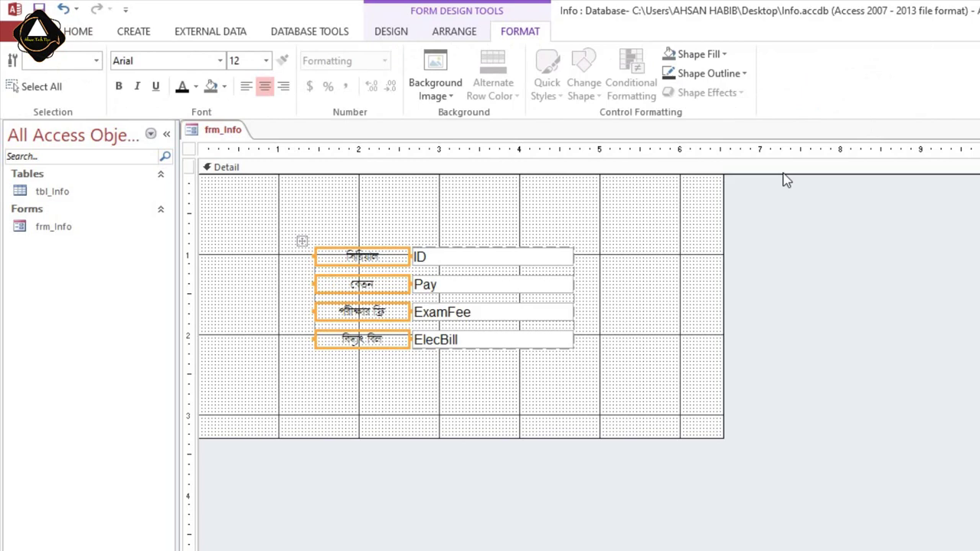
click(743, 73)
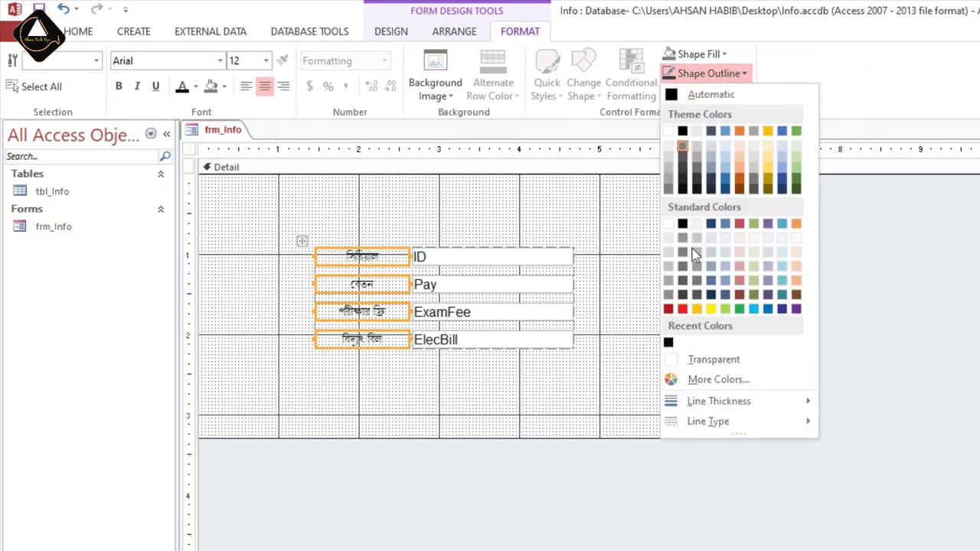
click(798, 192)
Give the ID, Pay, ExamFee and ElecBill text boxes a dark blue shape outline.
drag(552, 383, 486, 243)
click(746, 74)
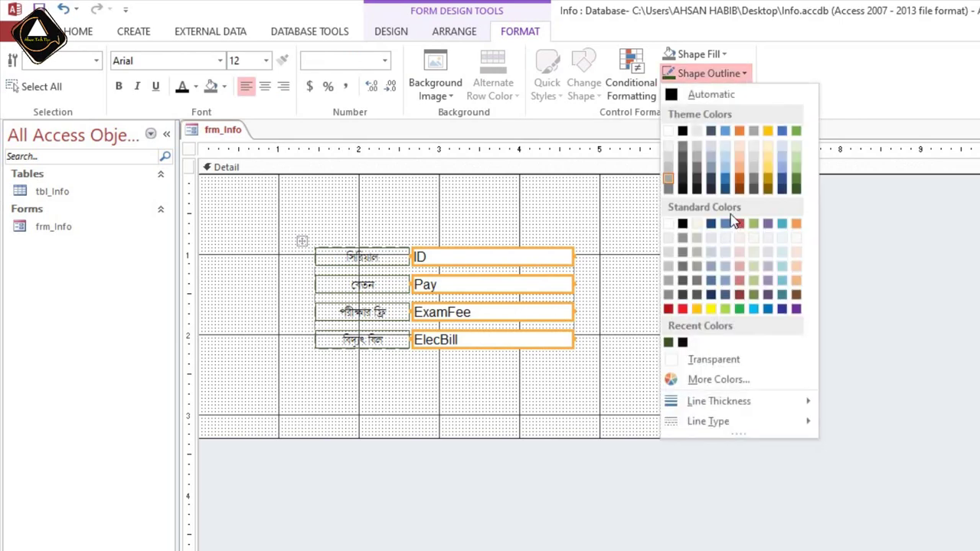
click(724, 191)
click(546, 391)
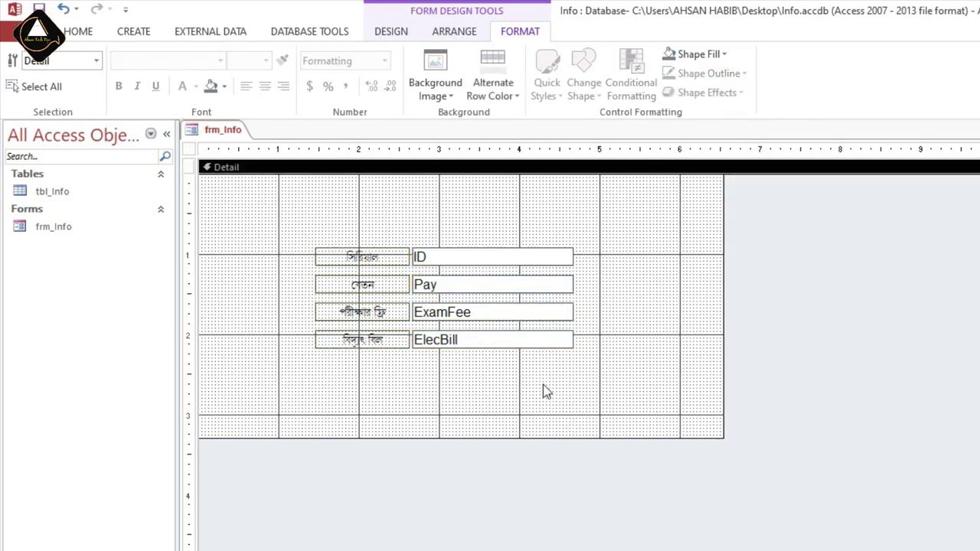
Preview frm_Info in Form View with its record's fields, and return it to Design View.
click(78, 30)
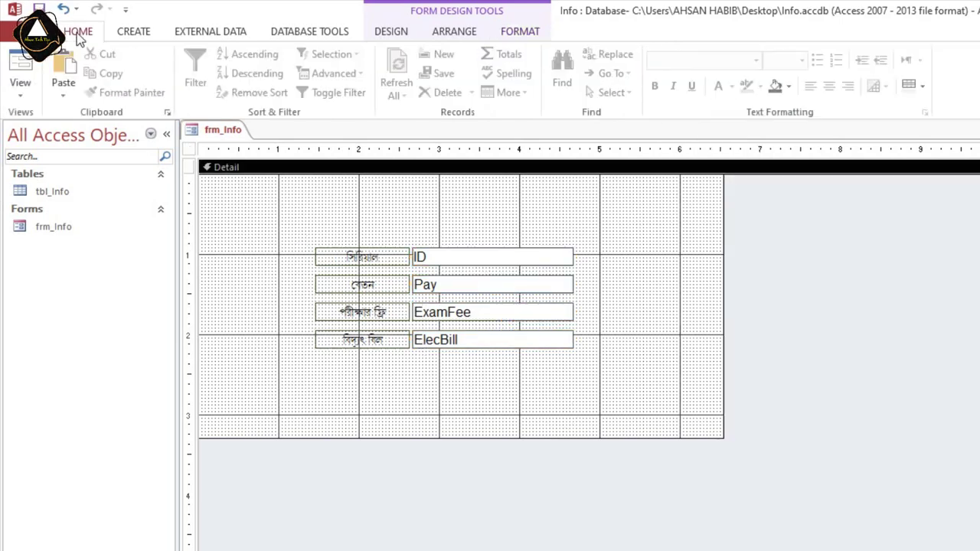
click(20, 71)
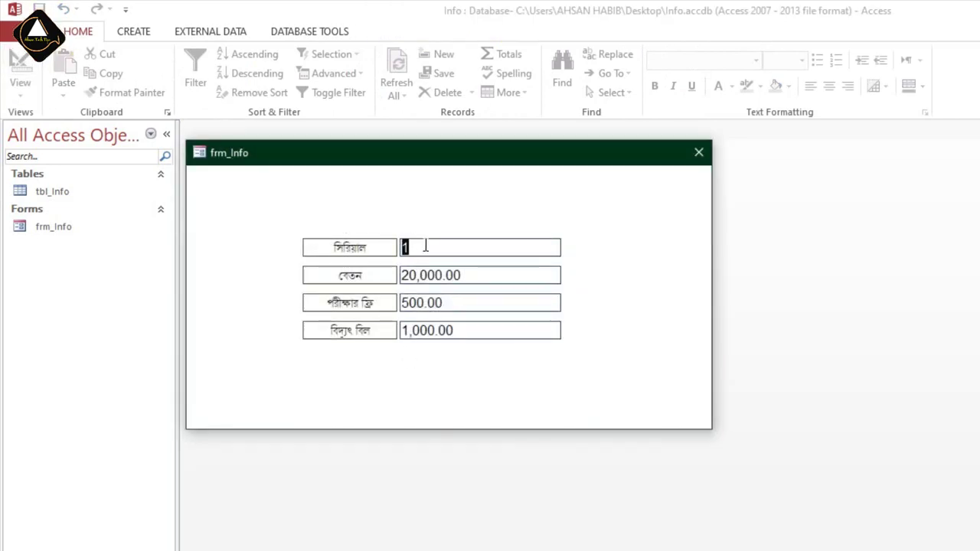
click(413, 245)
click(427, 247)
right_click(598, 249)
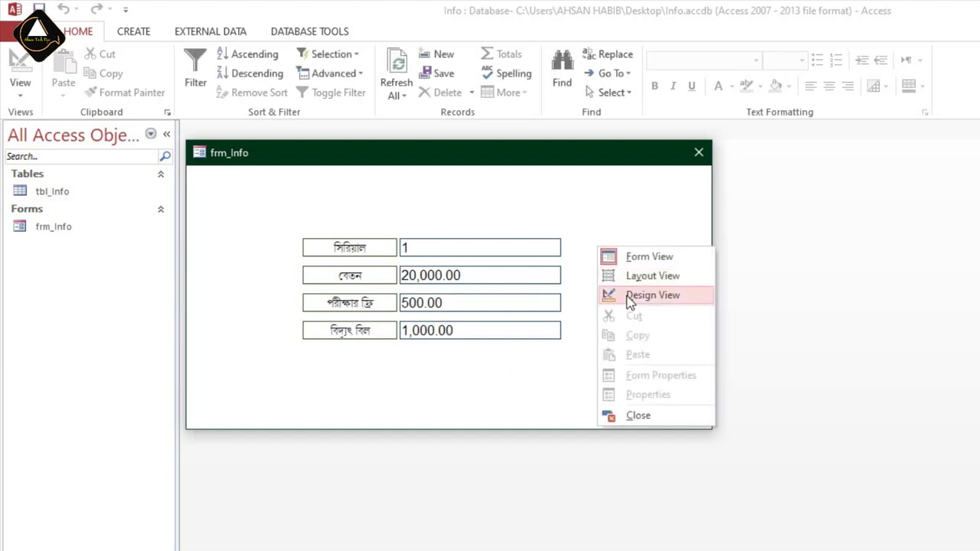
click(631, 295)
Move the whole layout of labels and text boxes up about 0.3 inch.
drag(521, 397, 361, 252)
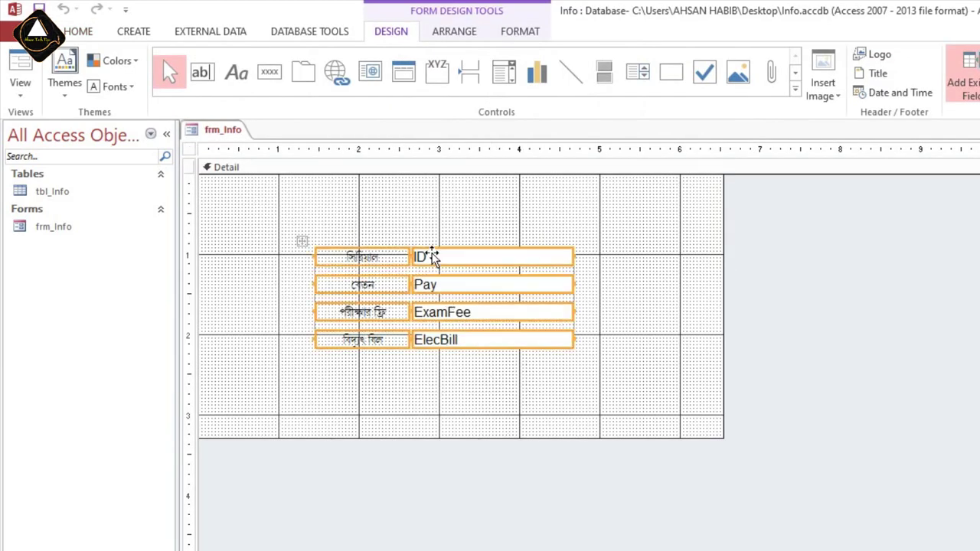
drag(444, 258, 445, 235)
click(515, 376)
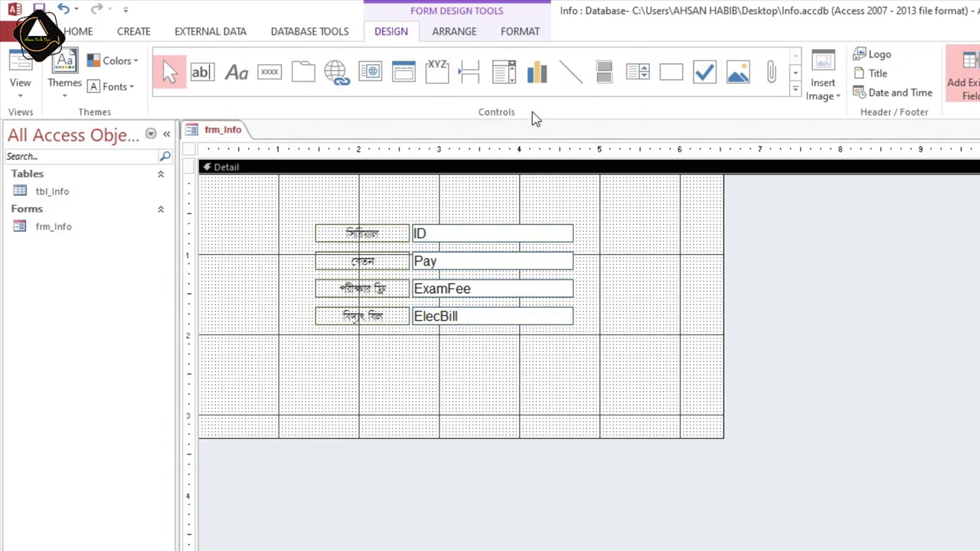
Add an unbound text box to the Detail section and place it with its label as the fifth row of the layout, under ElecBill.
click(203, 77)
click(392, 365)
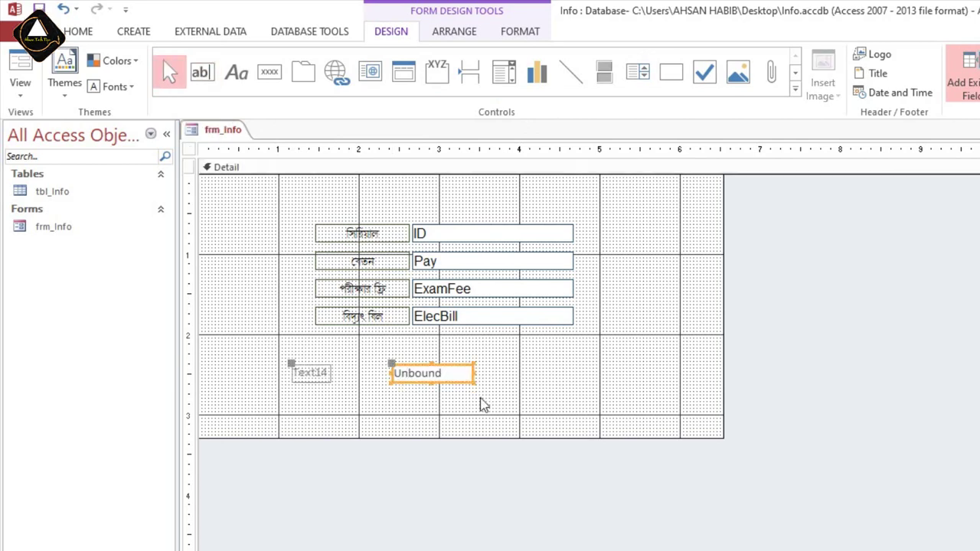
click(478, 398)
click(386, 239)
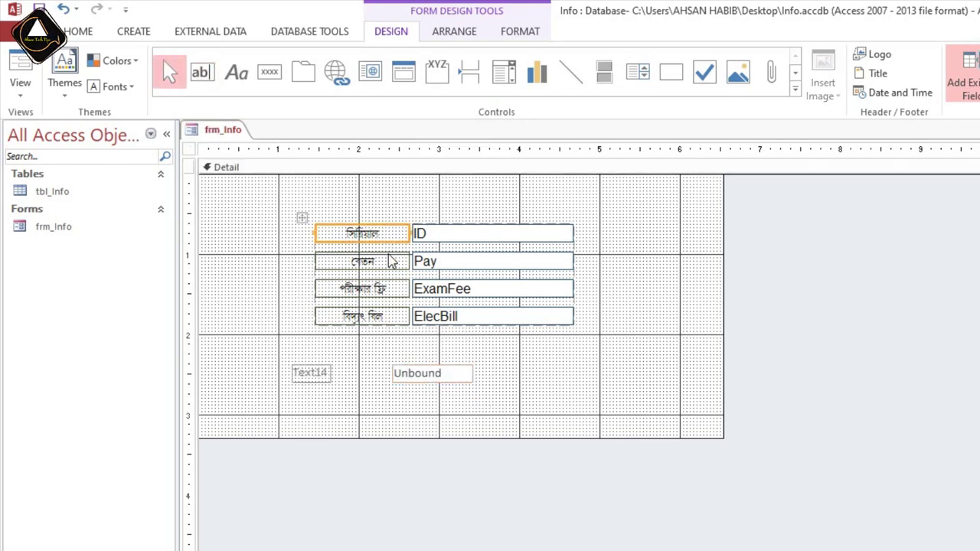
click(407, 375)
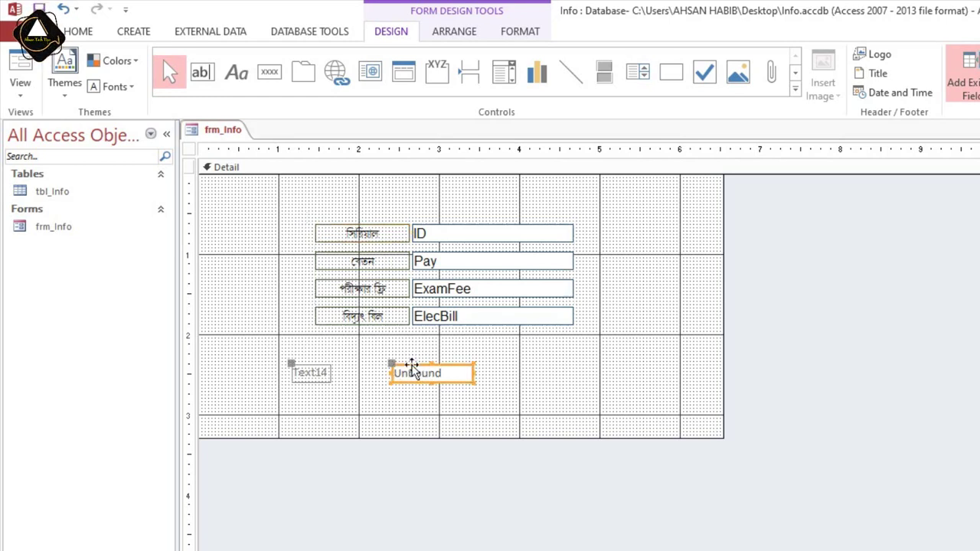
drag(412, 370, 432, 332)
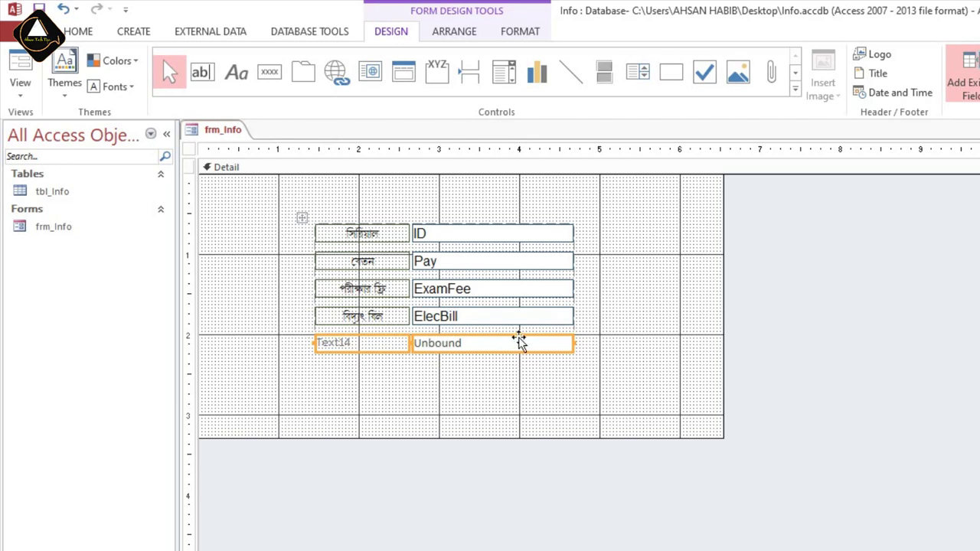
click(414, 382)
Change the caption of the new fifth-row label to মোট.
click(366, 342)
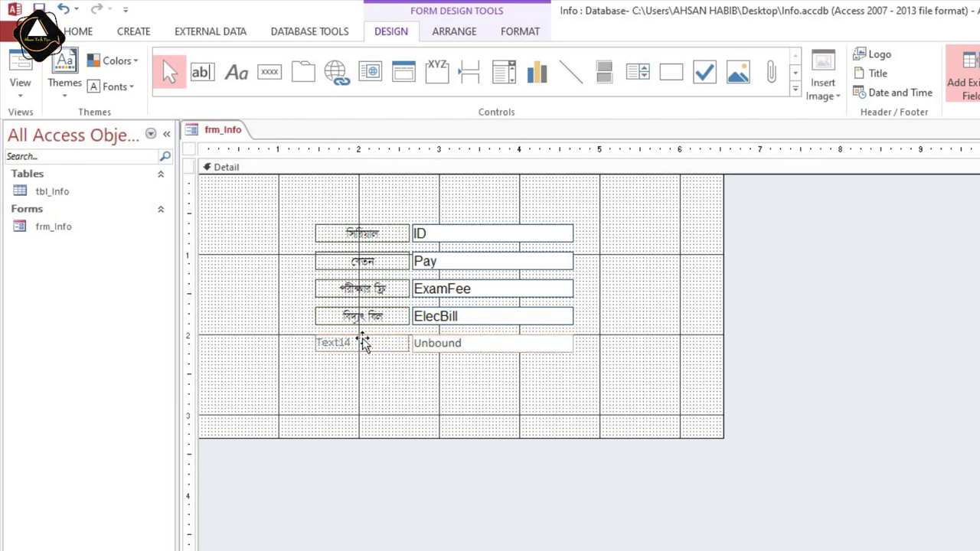
key(ctrl+a)
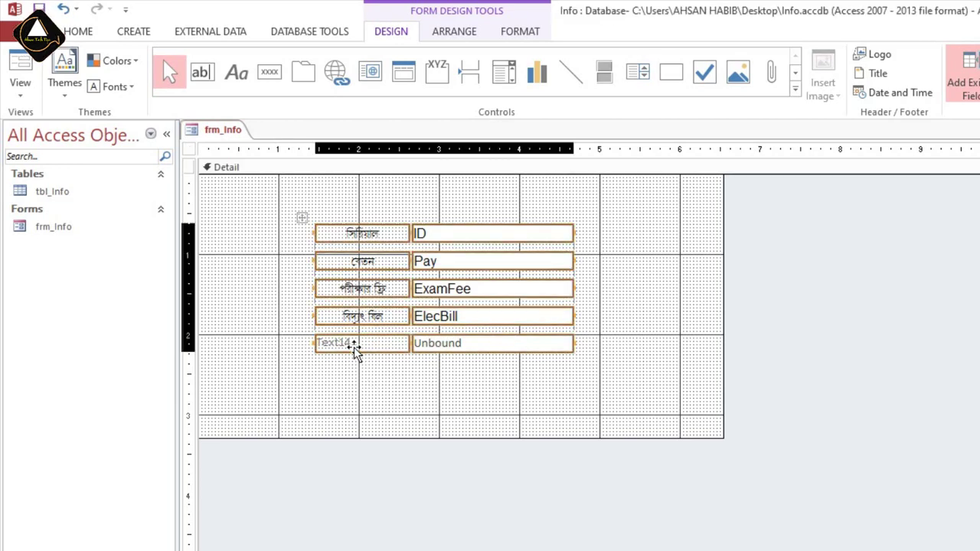
click(343, 343)
click(344, 343)
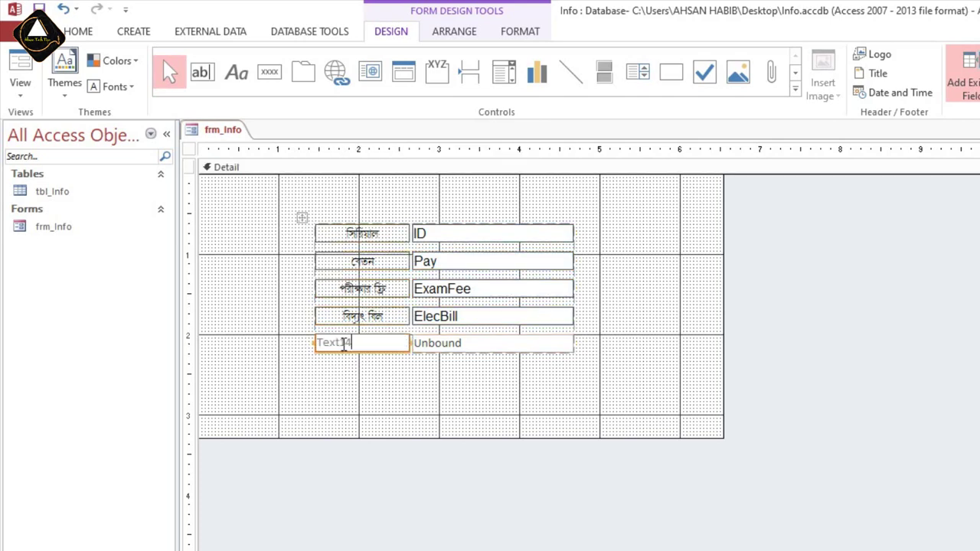
drag(343, 343, 314, 350)
text(মোট)
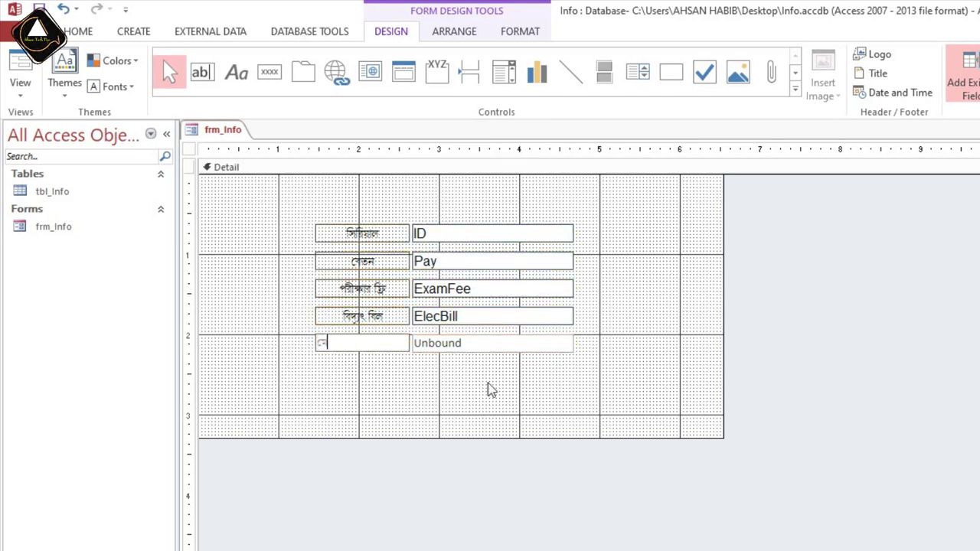
click(389, 405)
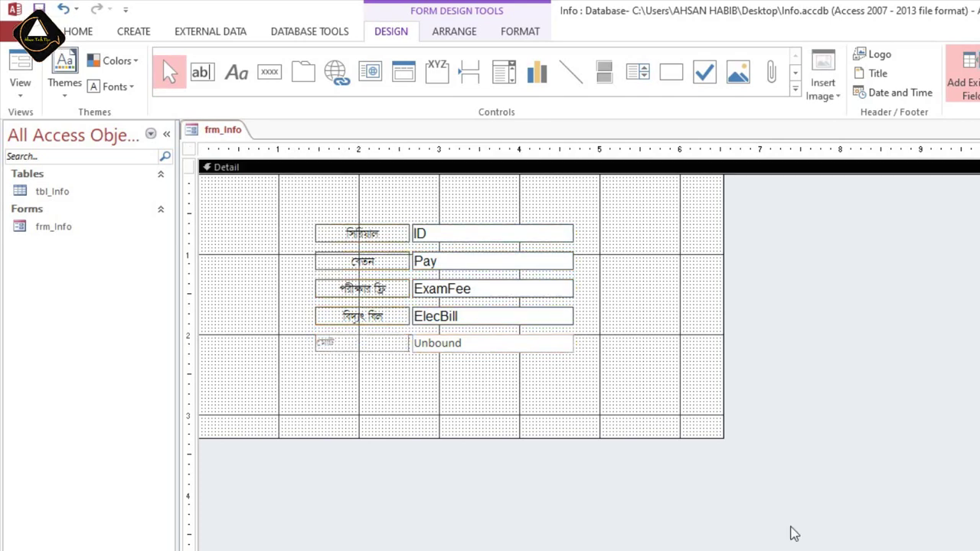
Copy the formatting of the বিদ্যুৎ বিল label to the মোট label with Format Painter.
click(357, 319)
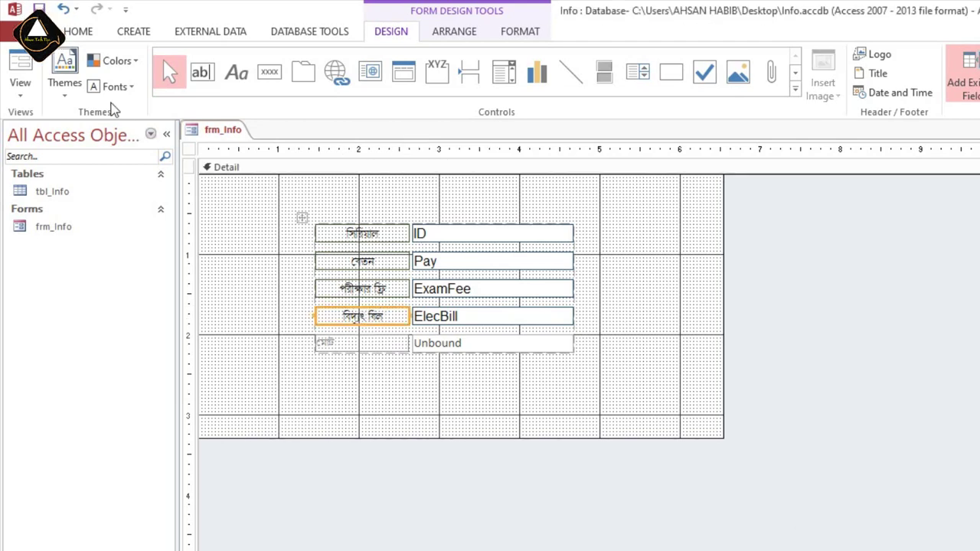
click(79, 34)
click(145, 94)
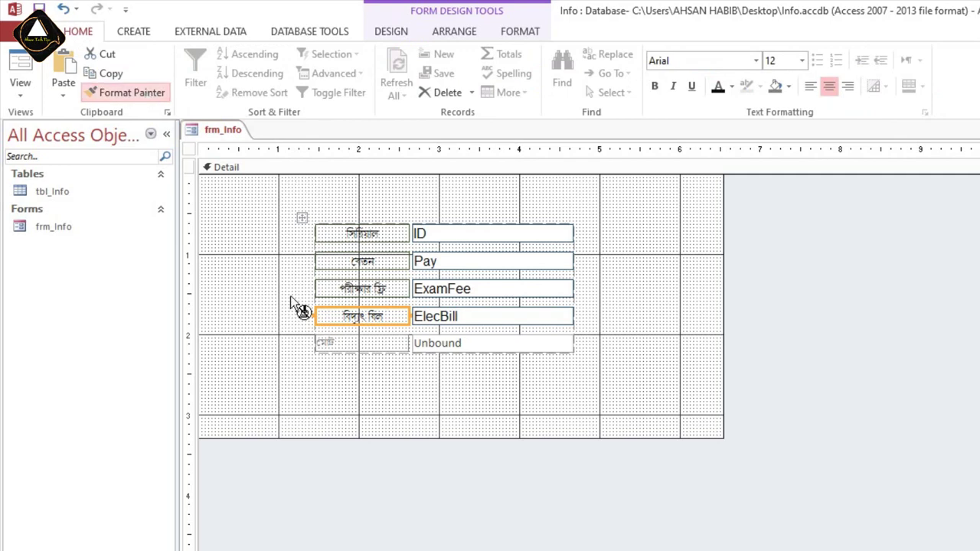
click(349, 343)
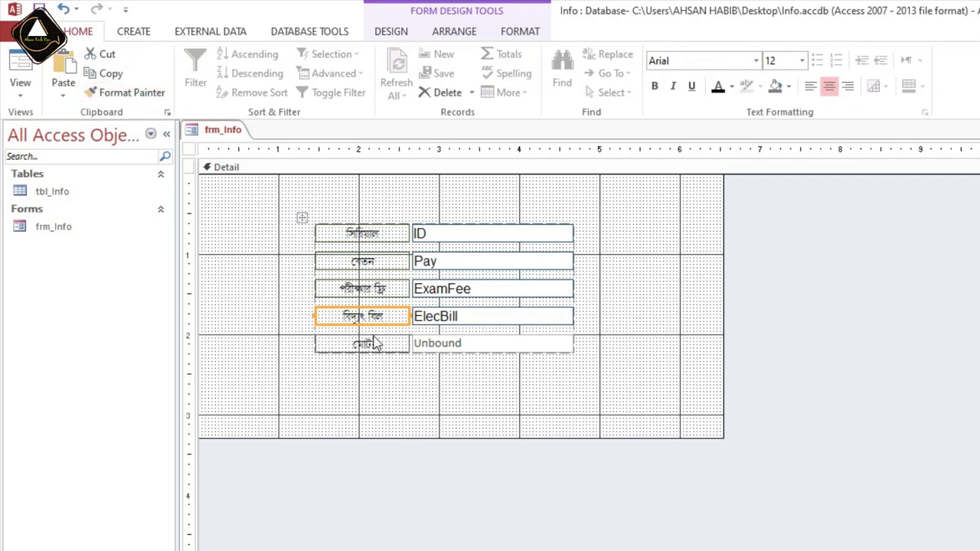
Copy the formatting of the ElecBill text box to the unbound text box with Format Painter.
click(375, 315)
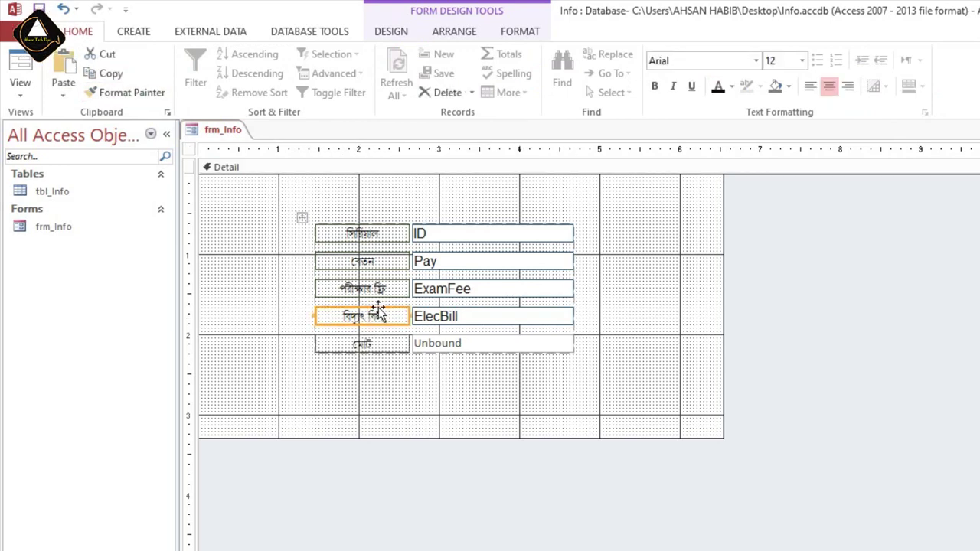
click(466, 316)
click(122, 92)
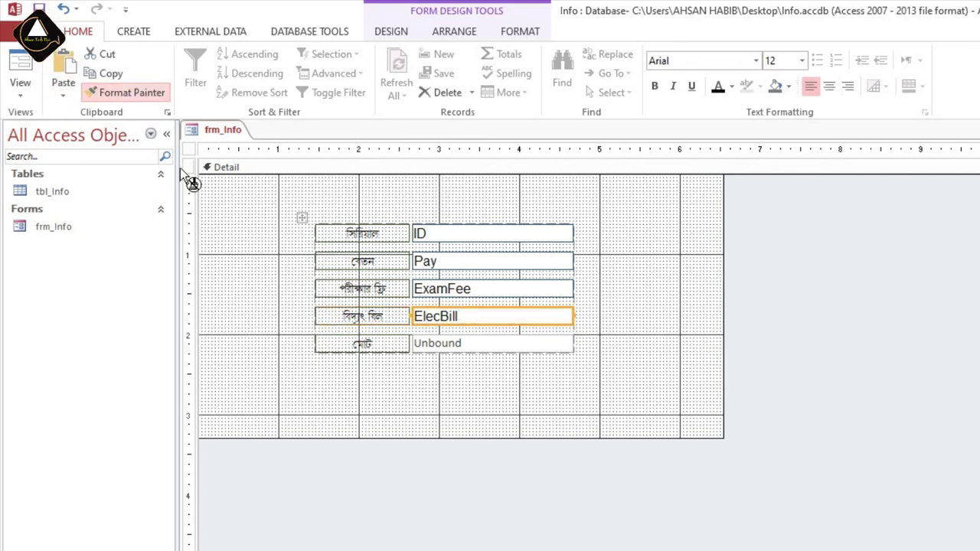
click(462, 344)
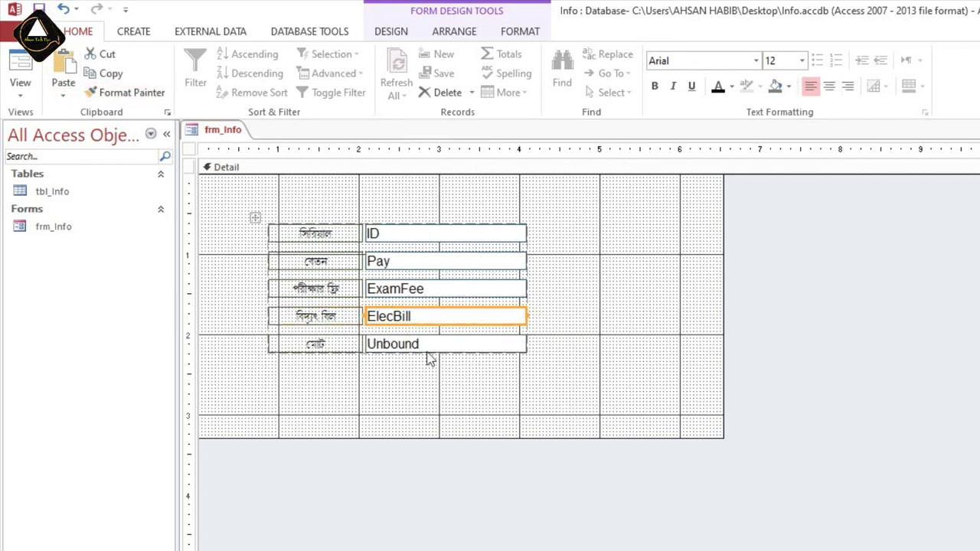
Select all five rows of the layout and move them about 0.45 inch right.
click(422, 376)
drag(471, 399, 471, 234)
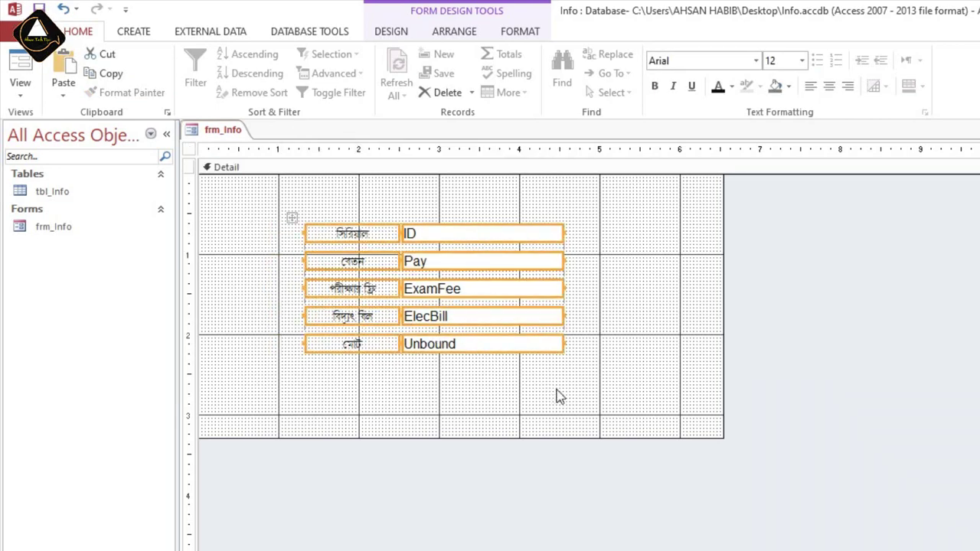
click(554, 396)
Preview the form with the new মোট row in Form View and return to Design View.
click(461, 345)
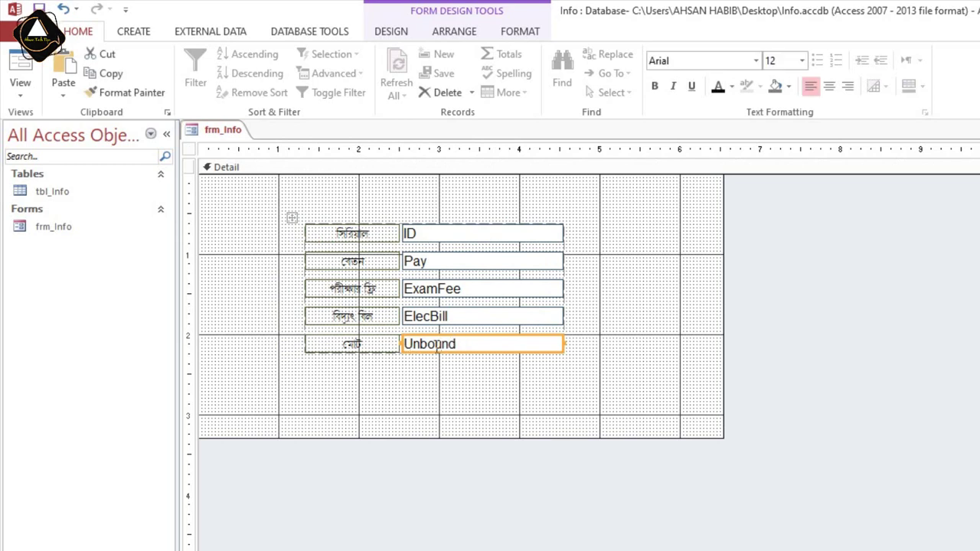
click(439, 358)
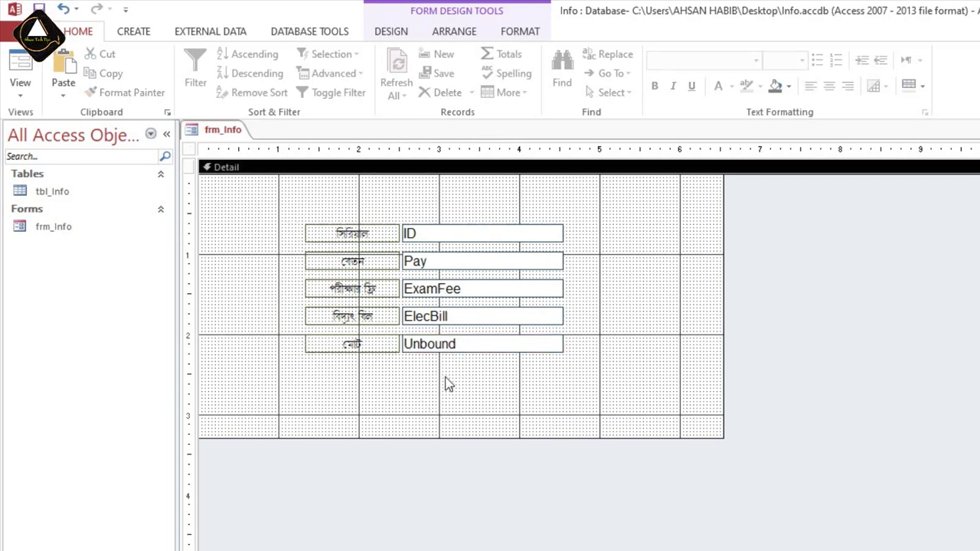
click(23, 85)
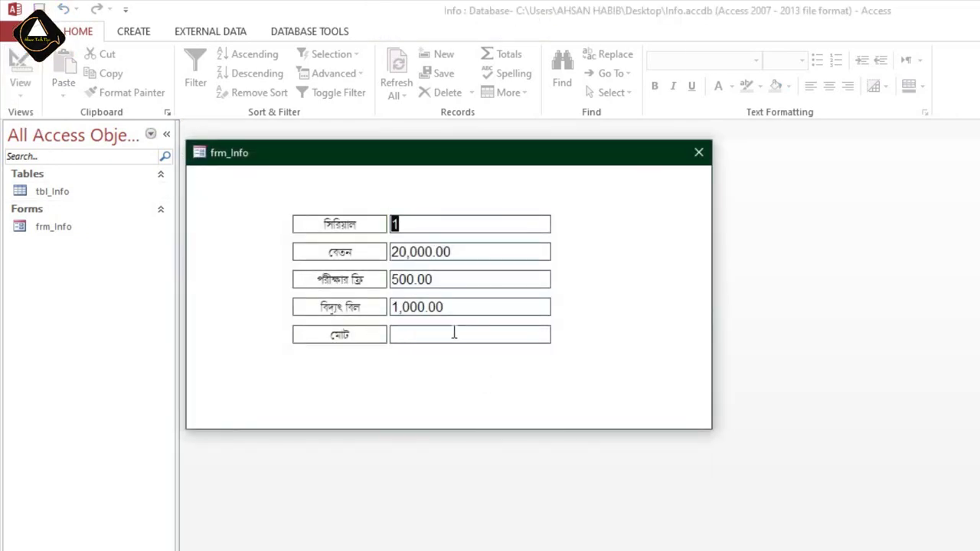
right_click(639, 281)
click(671, 332)
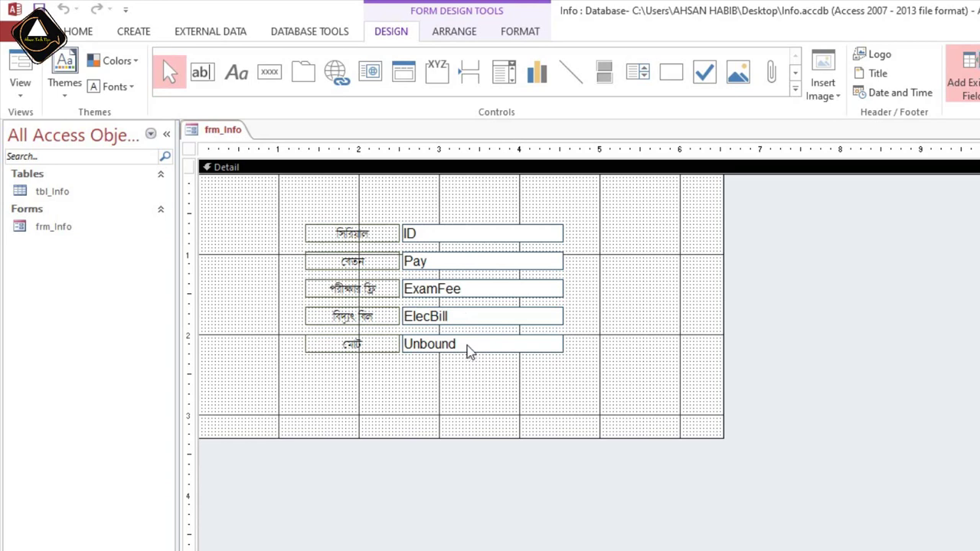
Show the Property Sheet for the unbound text box, and open and close the Expression Builder for its Control Source.
click(470, 346)
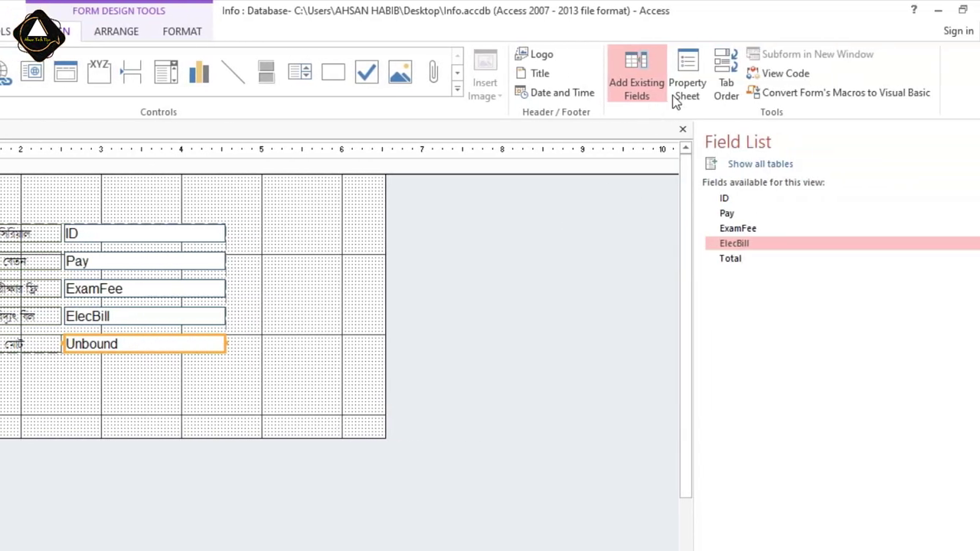
click(677, 93)
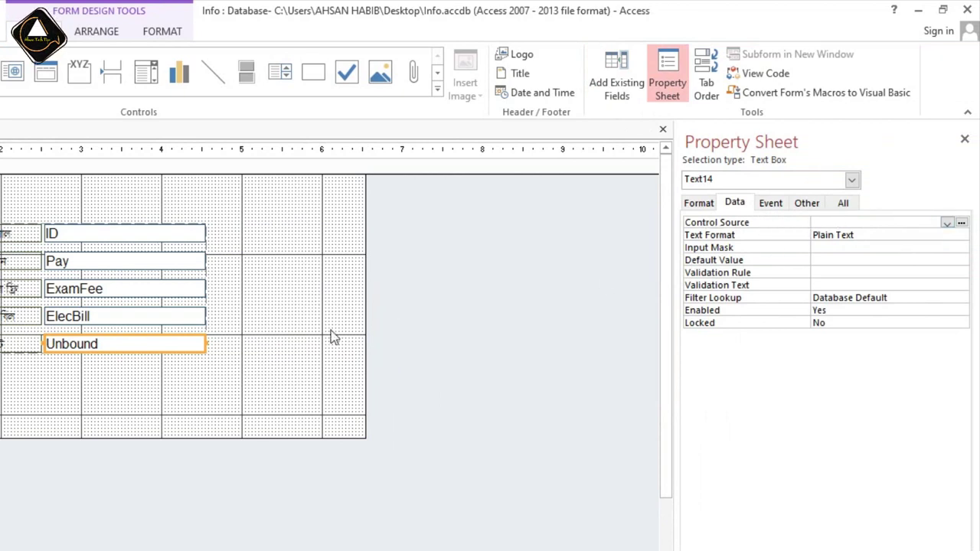
click(830, 222)
right_click(833, 226)
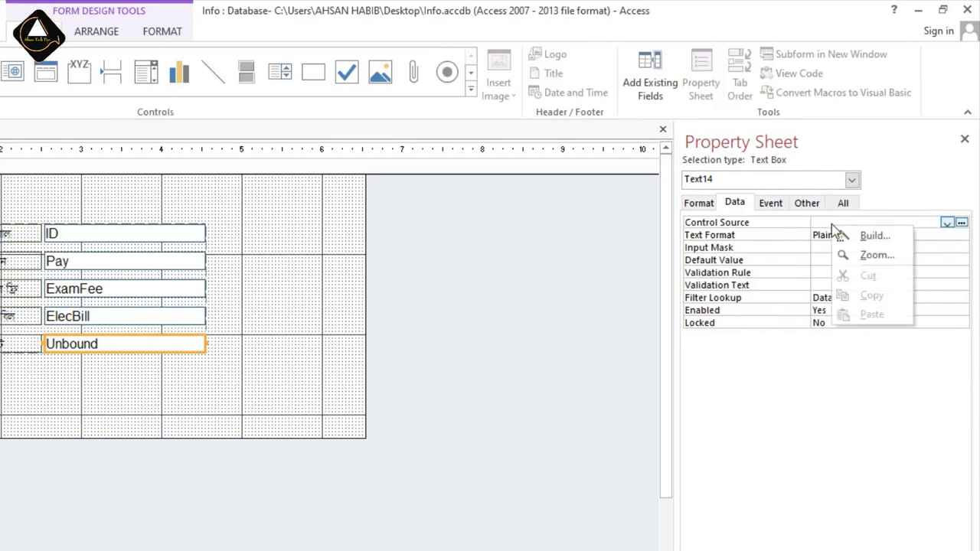
click(865, 235)
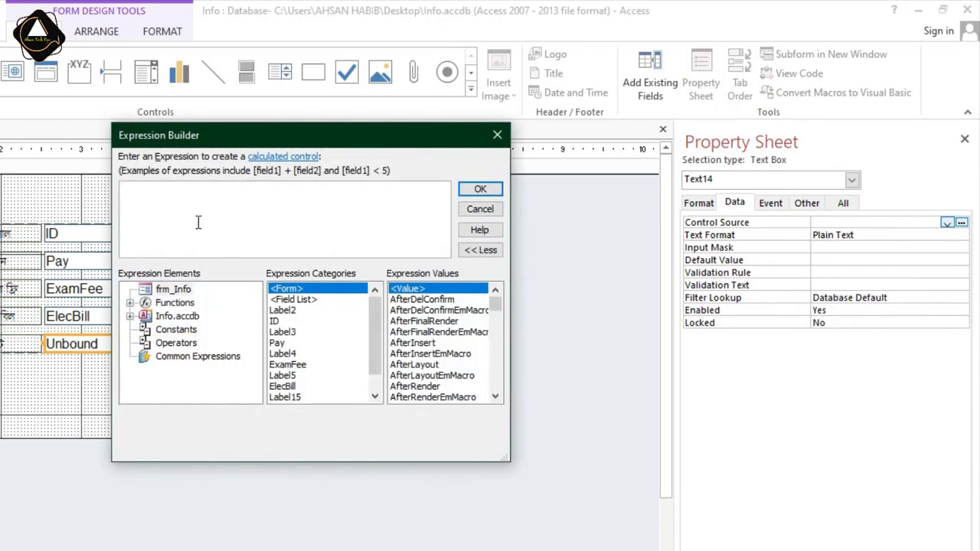
click(497, 135)
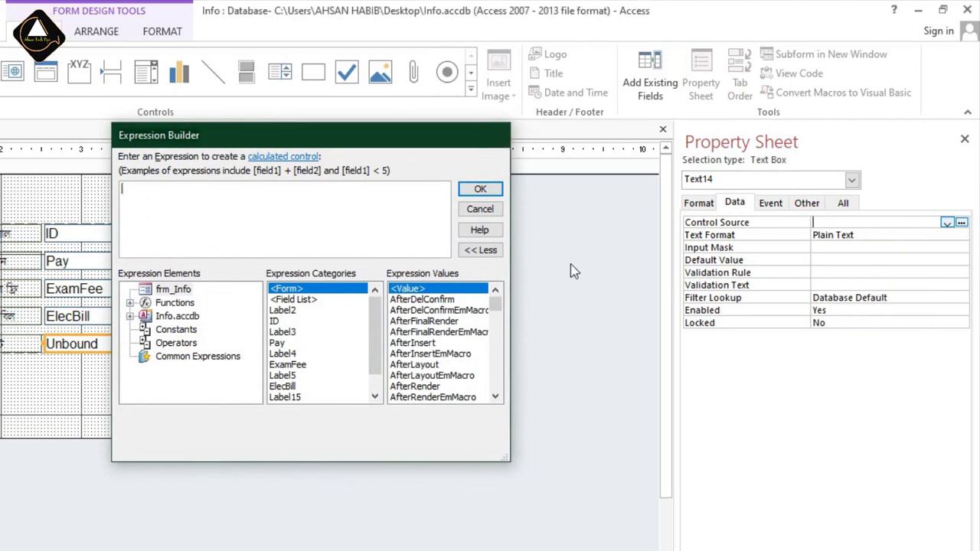
Open the Control Source of the unbound text box in the Zoom editor and cancel it without an entry.
right_click(829, 221)
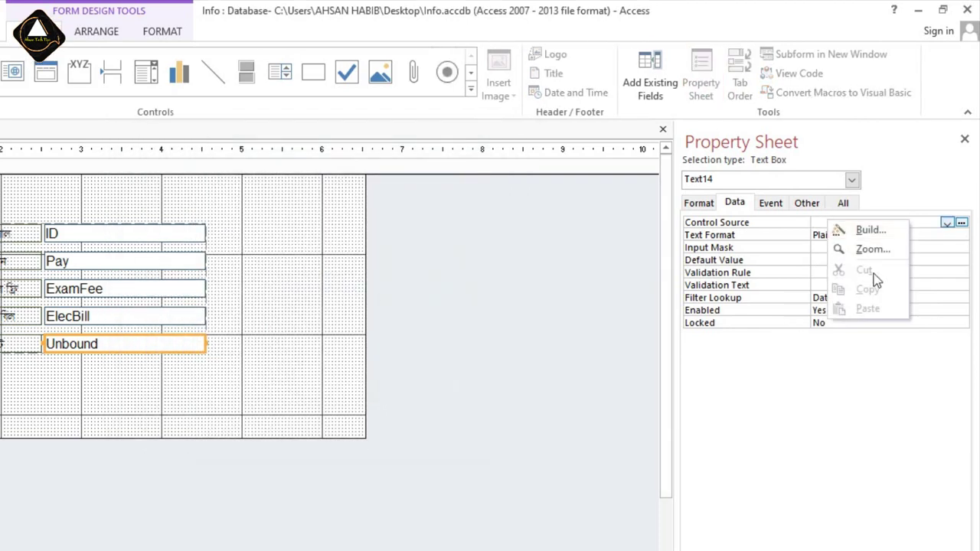
click(885, 251)
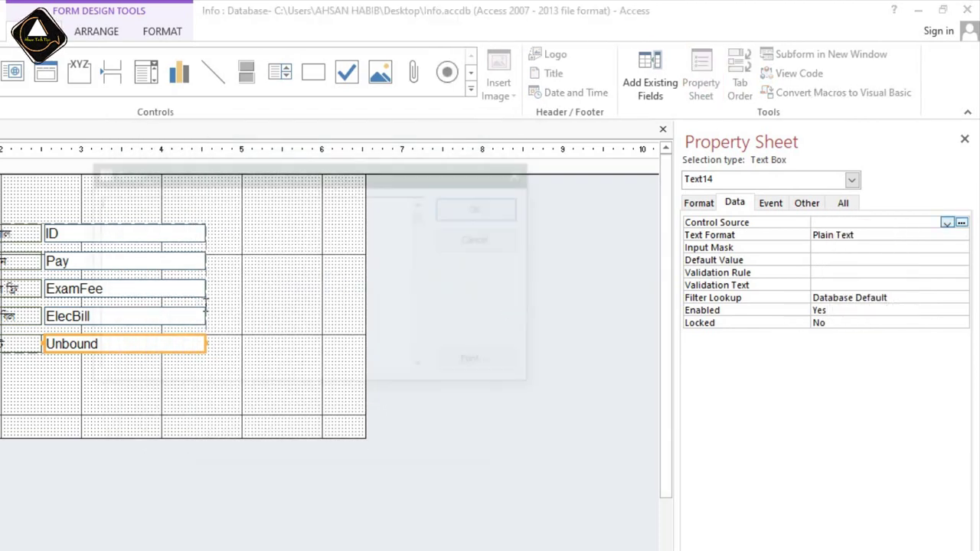
drag(141, 176, 261, 240)
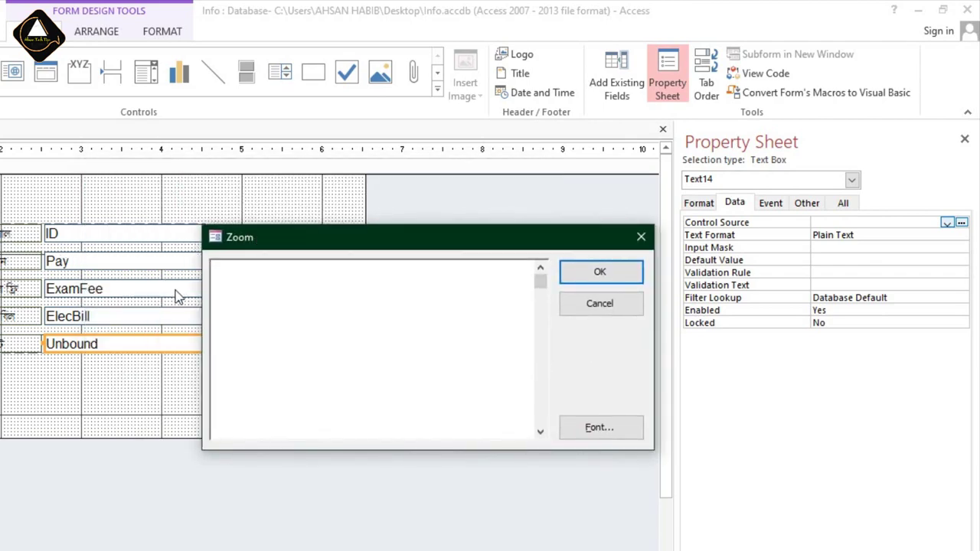
click(590, 306)
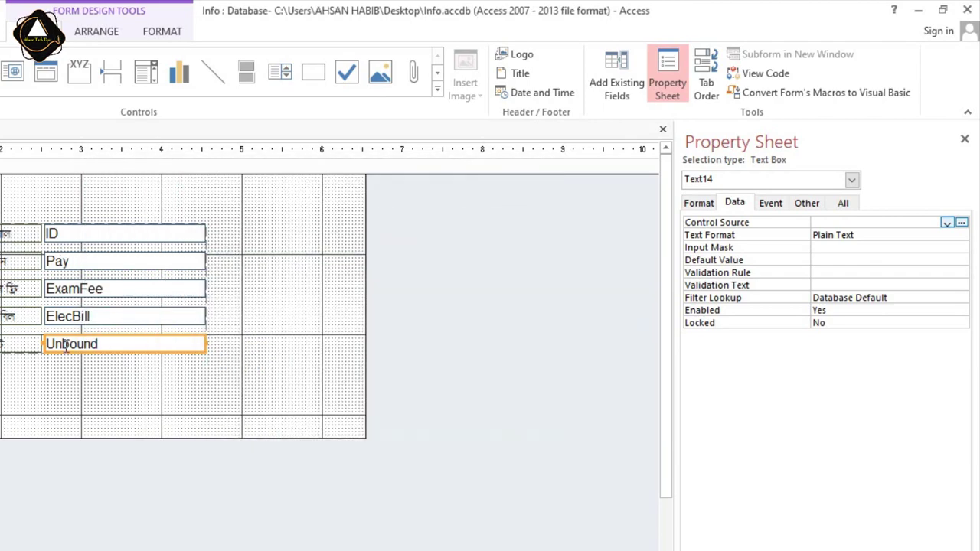
Build the expression =[Pay]+[ExamFee]+[ElecBill] as the Control Source of the unbound মোট text box with the Expression Builder.
click(66, 344)
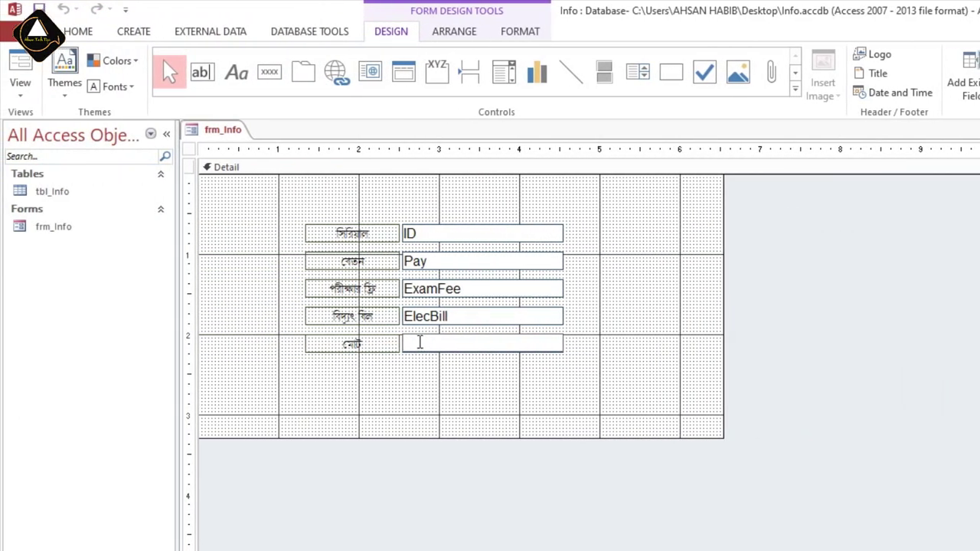
click(434, 379)
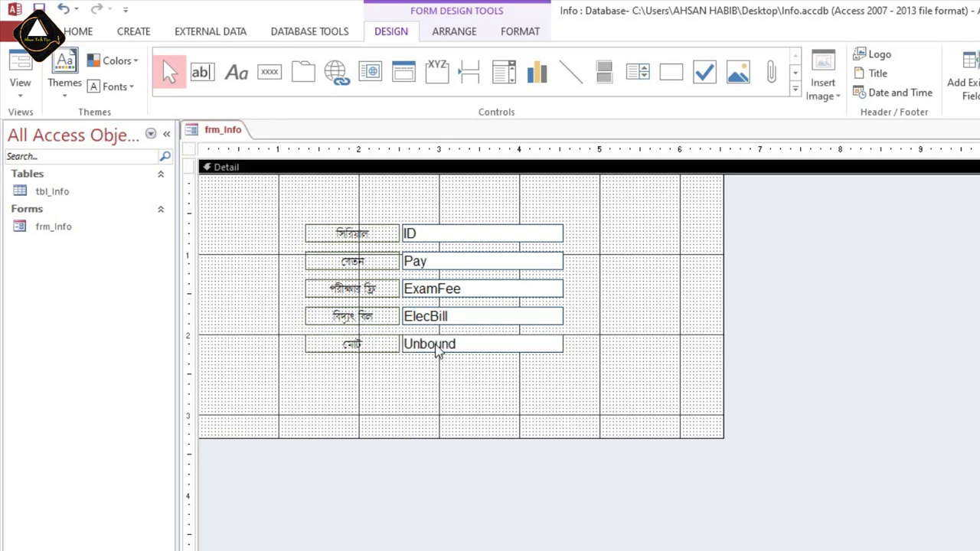
click(440, 346)
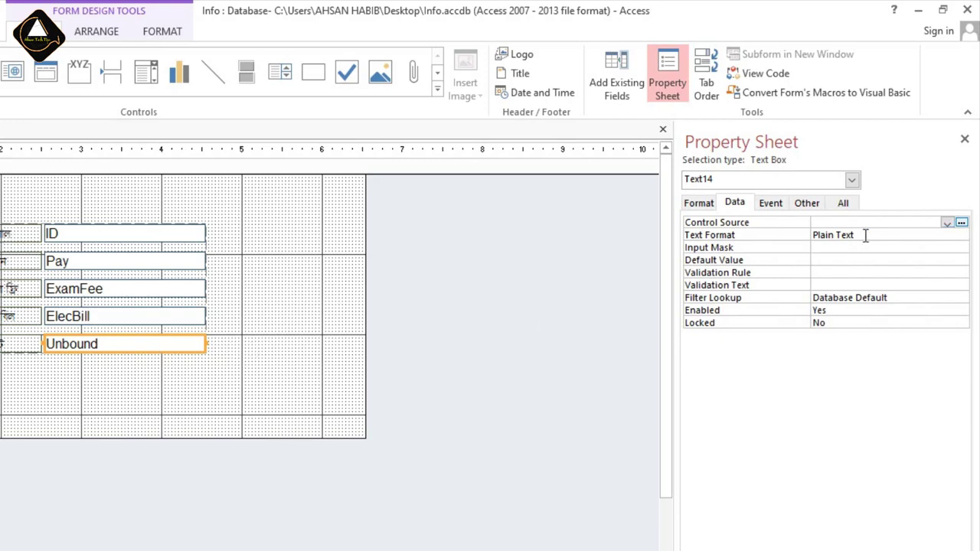
right_click(934, 220)
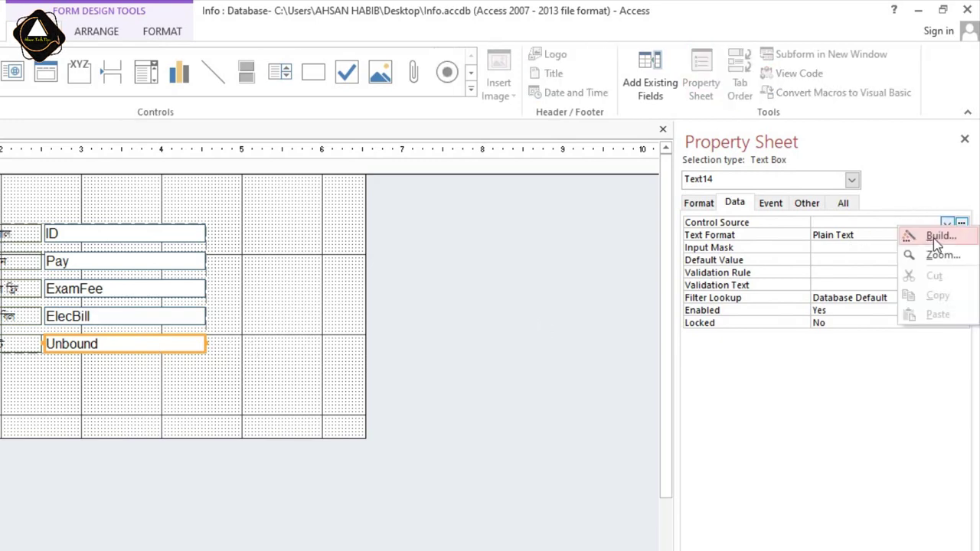
click(936, 235)
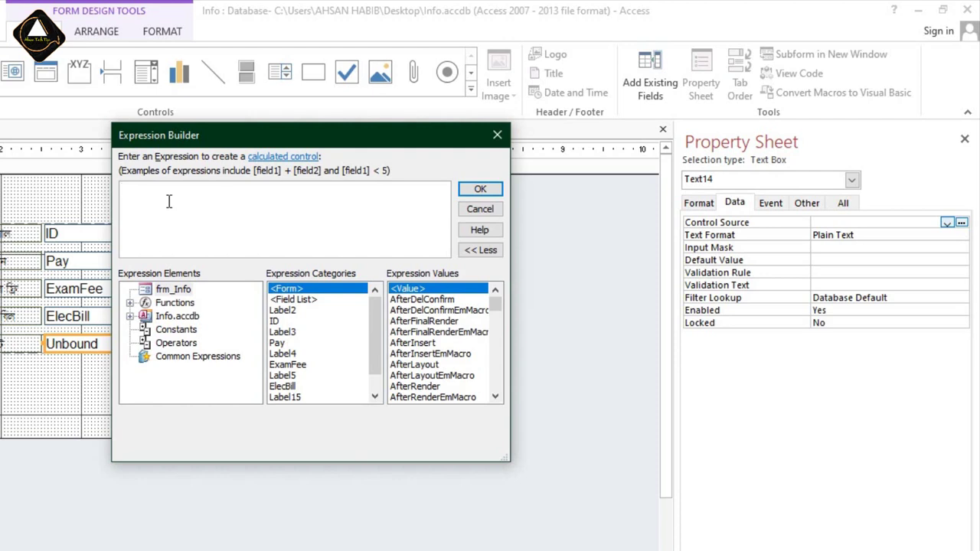
text(=)
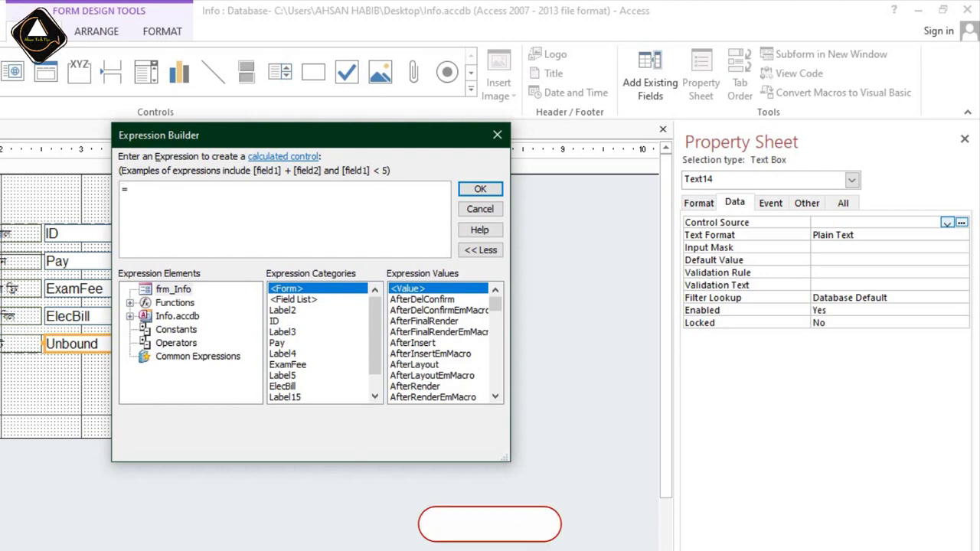
text([])
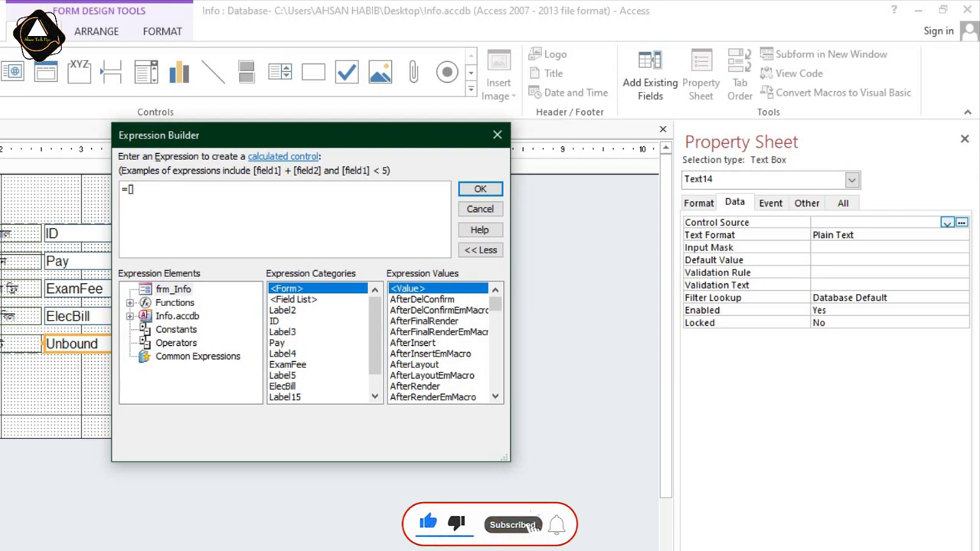
text(p)
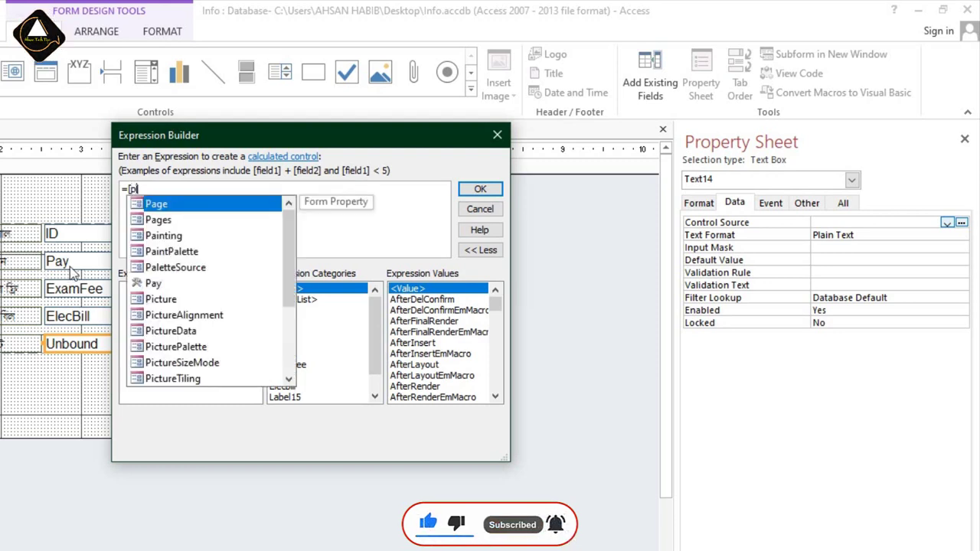
double_click(153, 285)
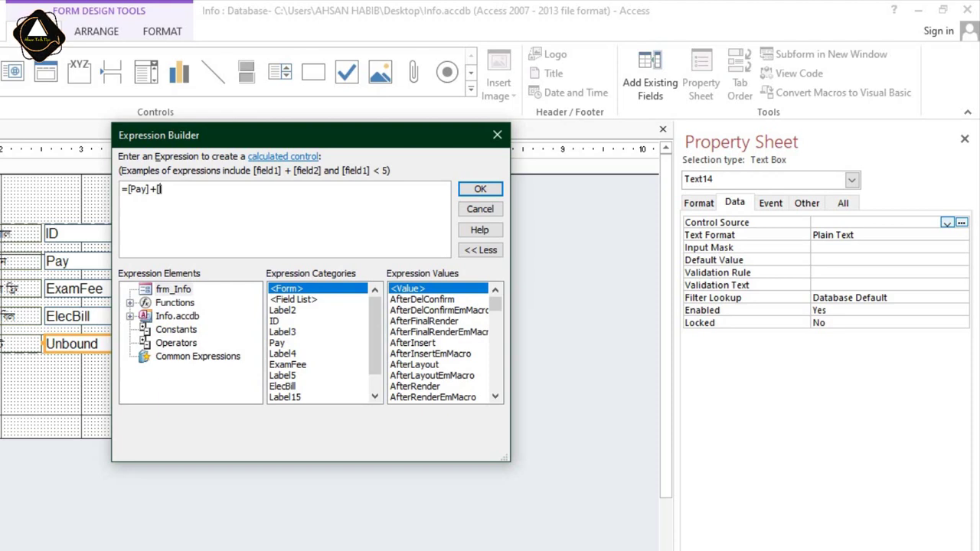
text(+[e)
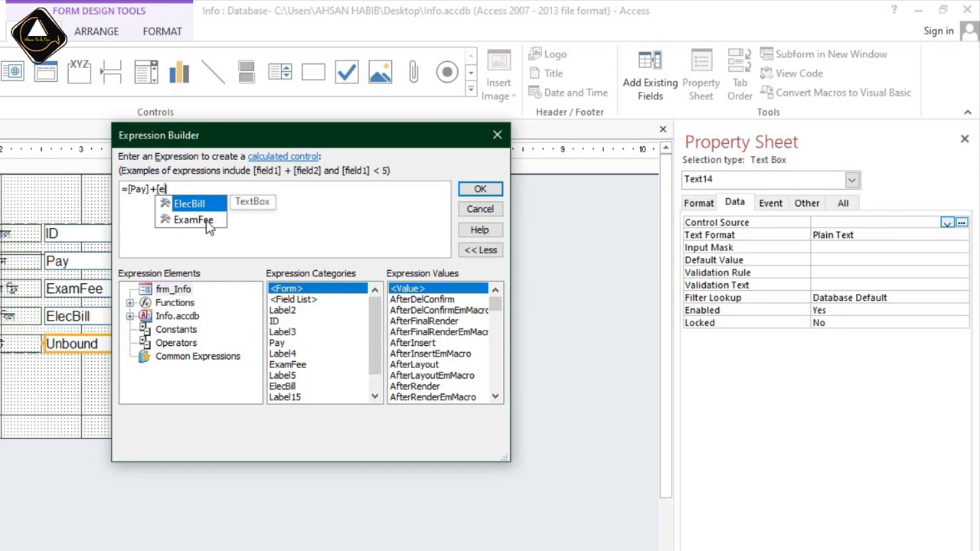
double_click(205, 221)
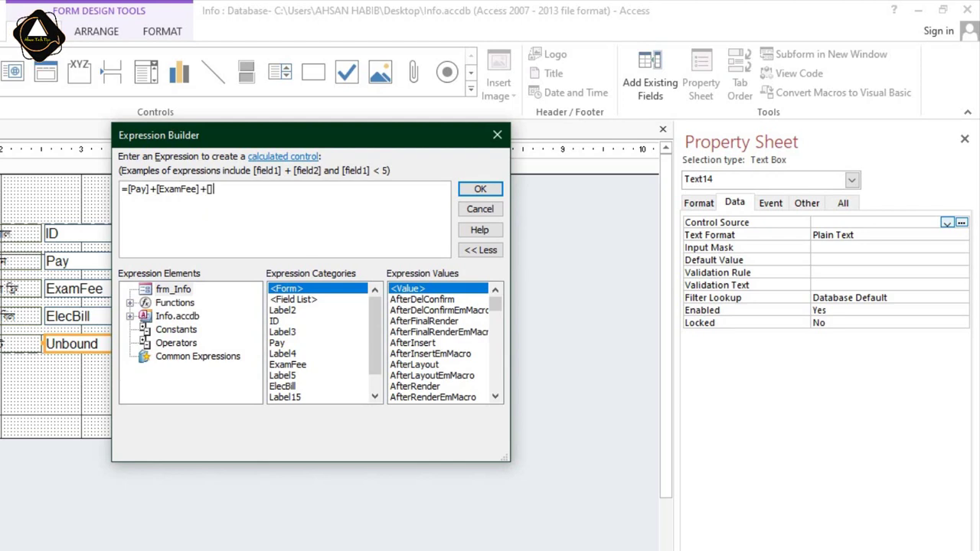
text(+[e)
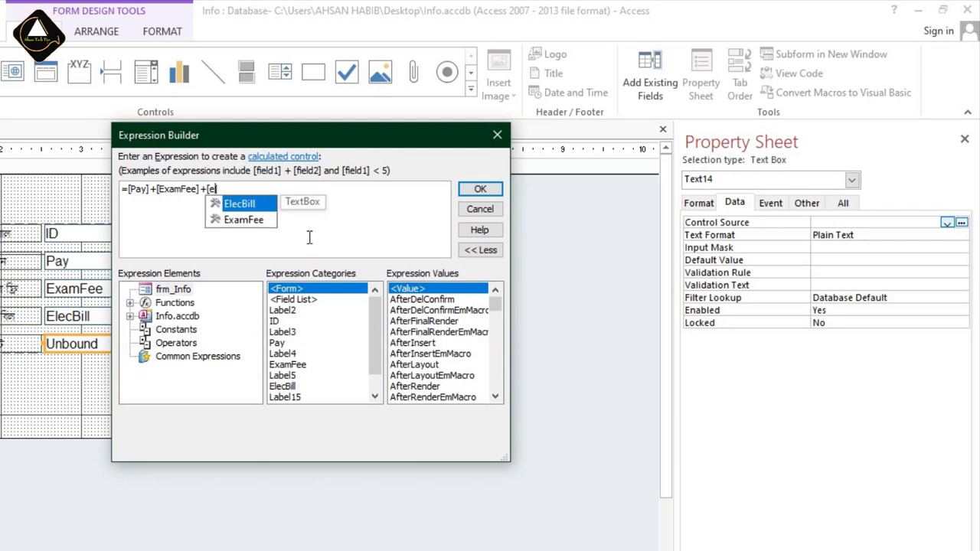
double_click(244, 204)
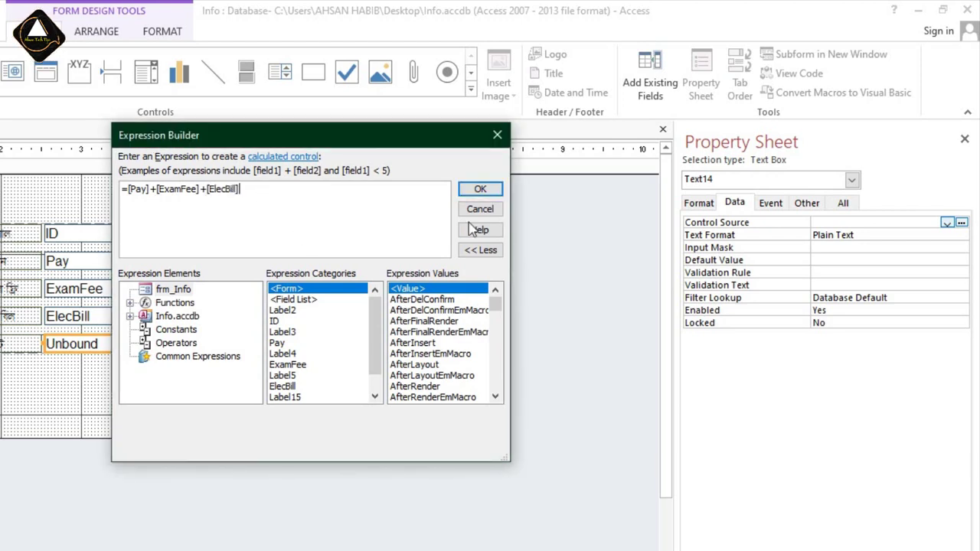
click(480, 189)
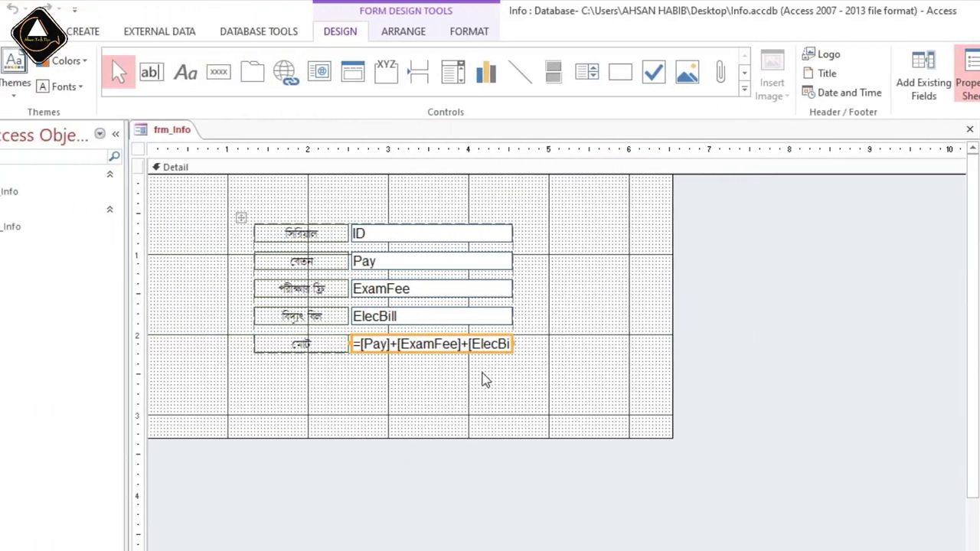
Preview the form in Form View to check the calculated মোট value and return to Design View.
click(178, 381)
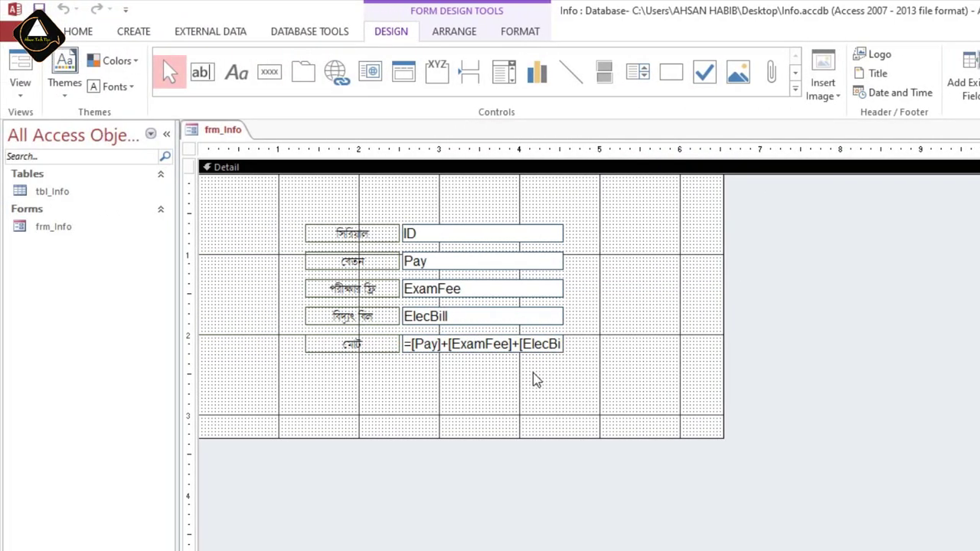
click(78, 31)
click(18, 74)
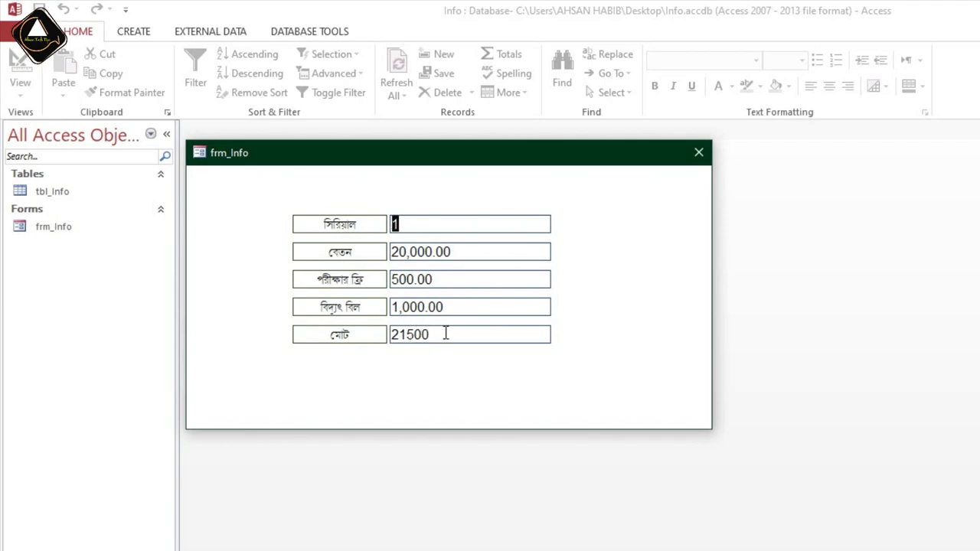
right_click(457, 378)
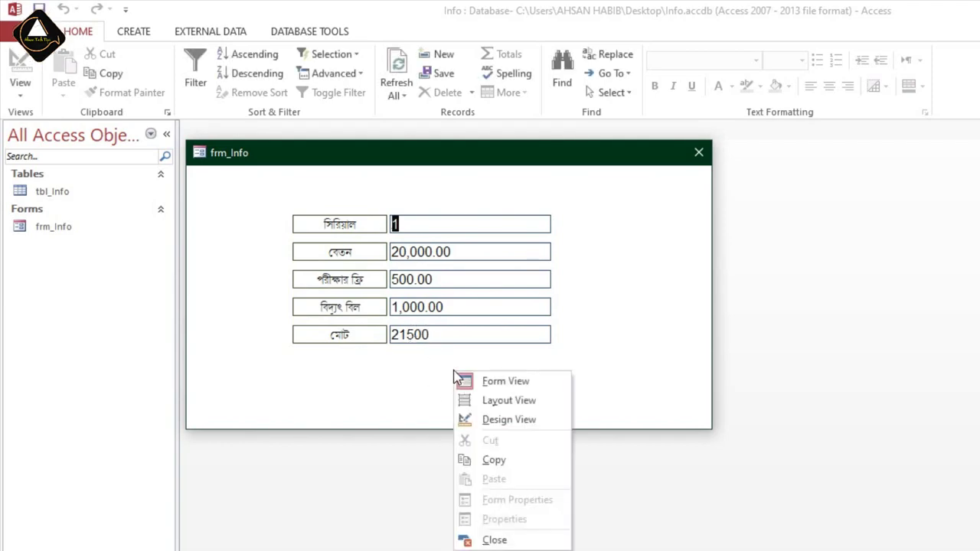
click(505, 418)
Set the Format property of the calculated মোট text box to Standard.
click(92, 349)
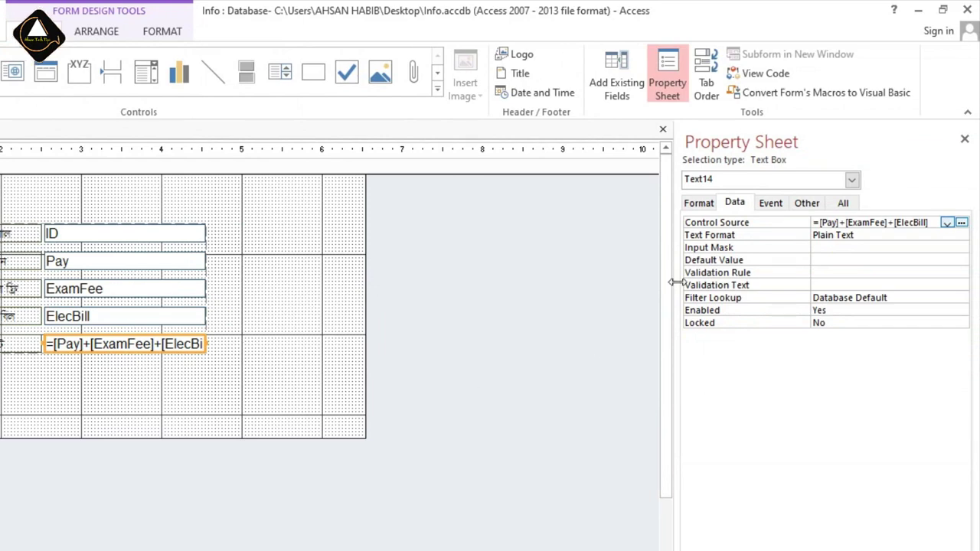
click(709, 204)
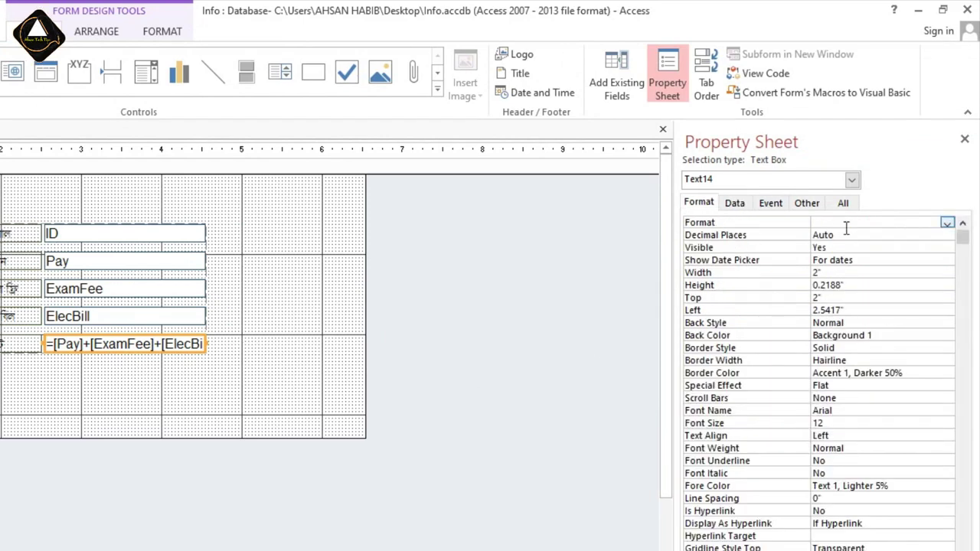
click(947, 223)
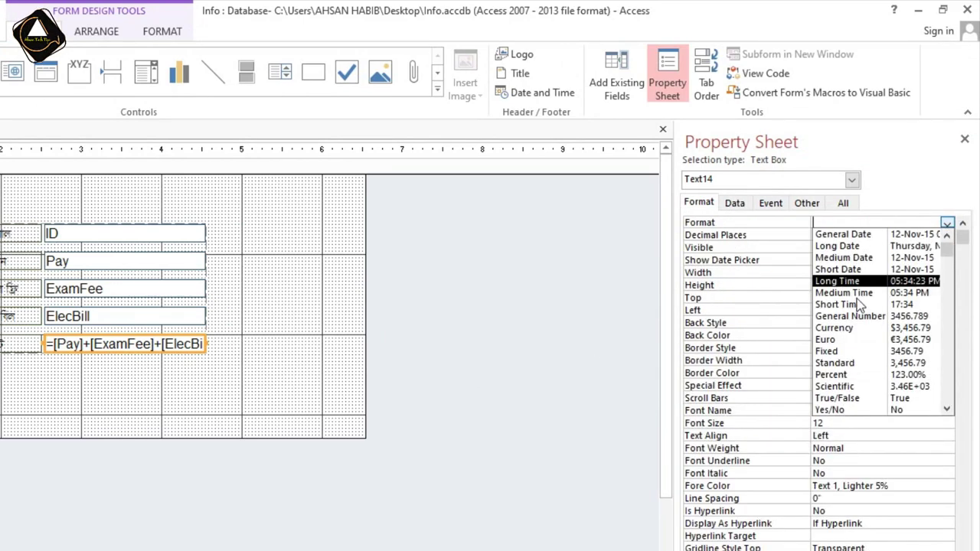
click(855, 370)
click(863, 223)
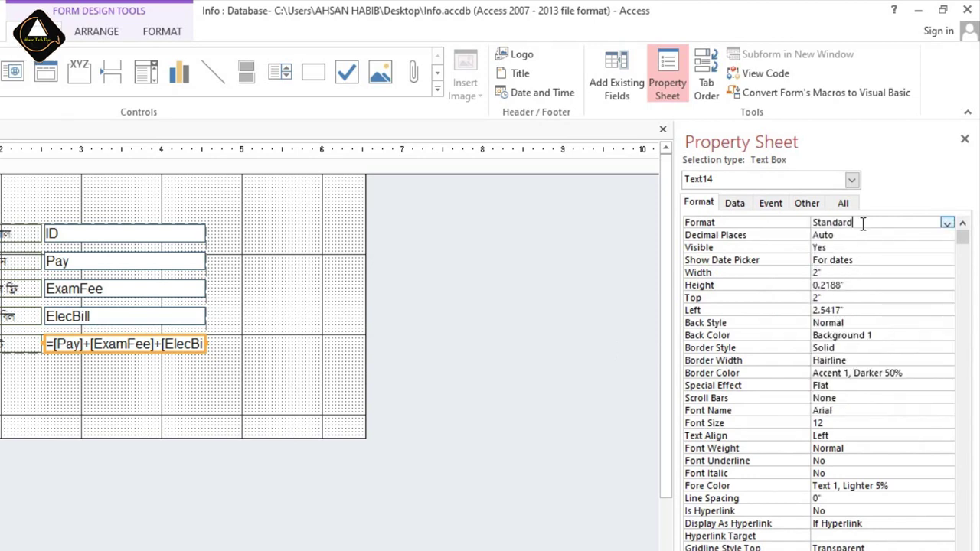
click(212, 288)
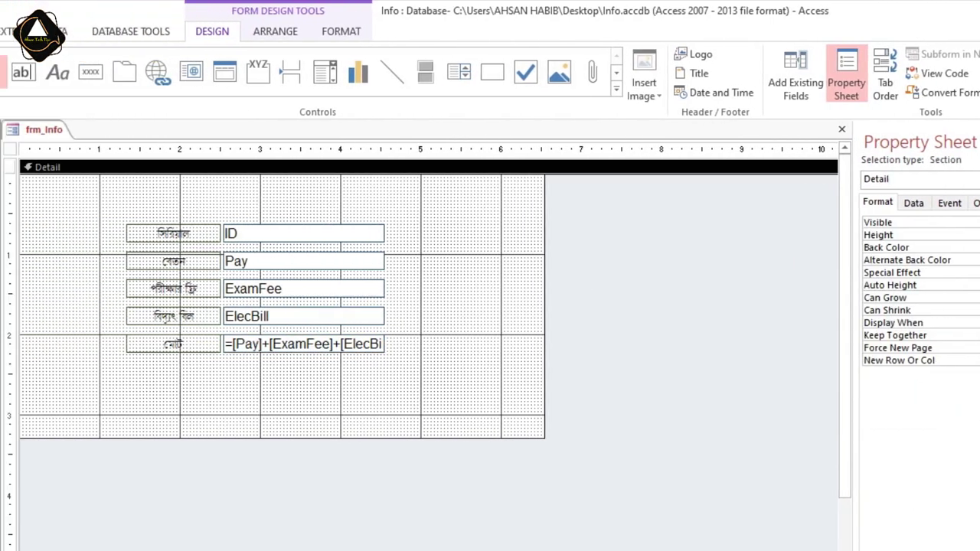
Check the number format of the মোট value in Form View and return to Design View.
click(78, 32)
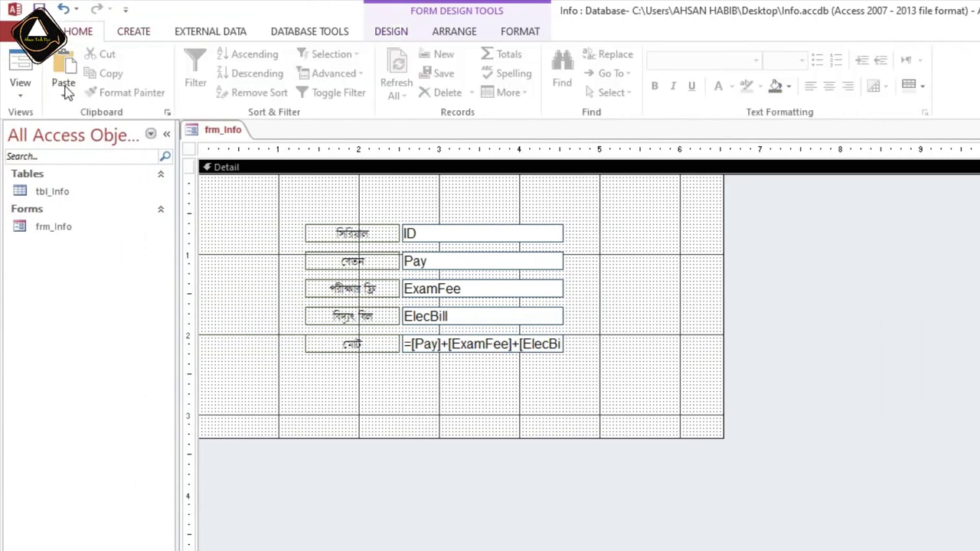
click(19, 62)
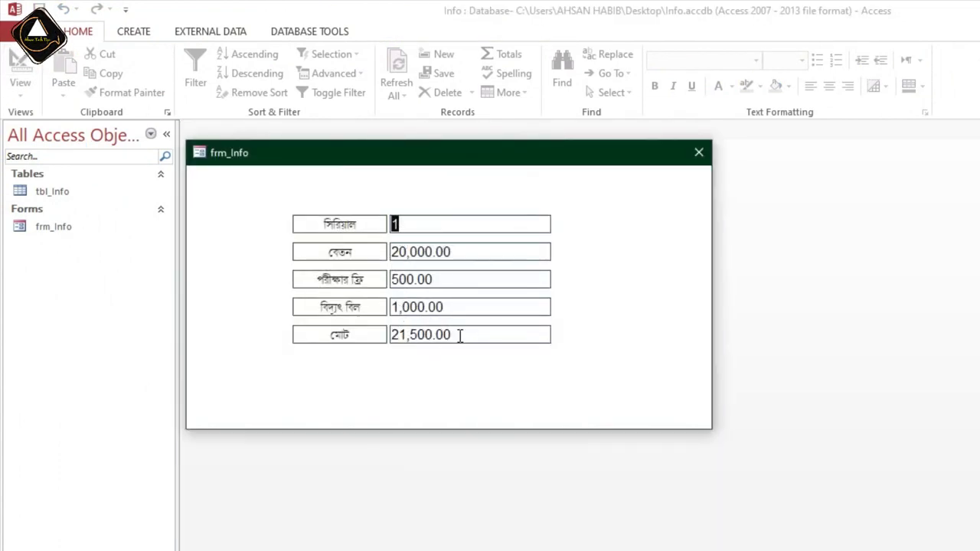
right_click(622, 330)
click(651, 353)
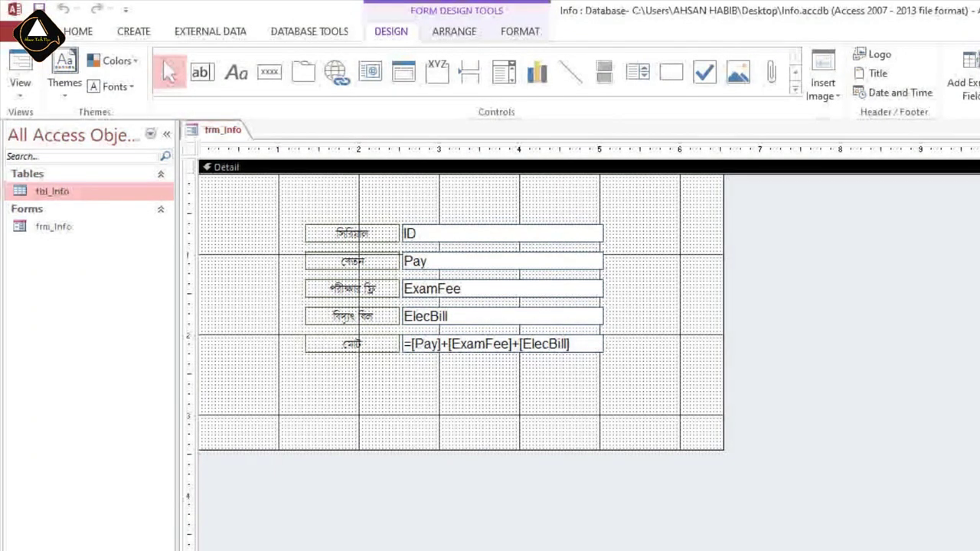
Close the form design, create a query in Design View from tbl_Info, and enlarge its field list to show all fields.
click(979, 130)
click(134, 32)
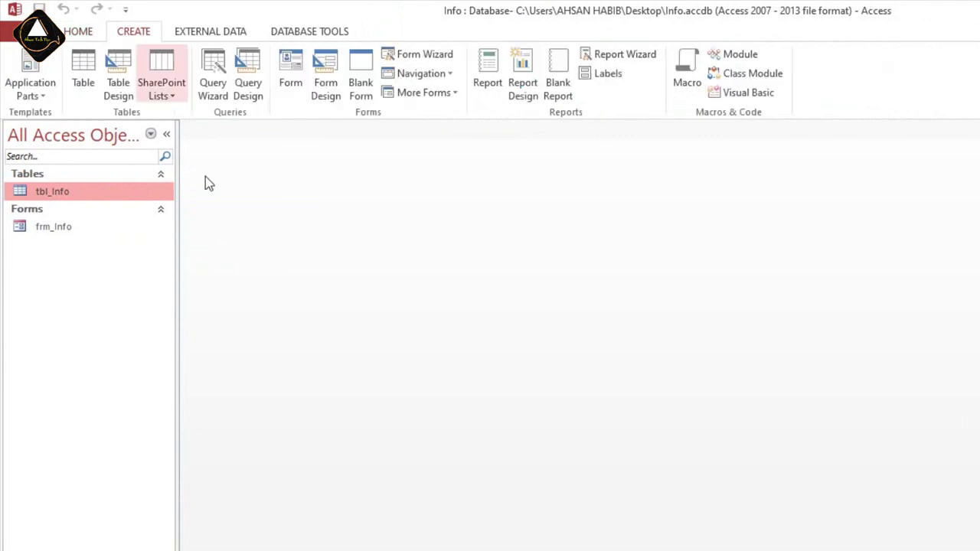
click(247, 83)
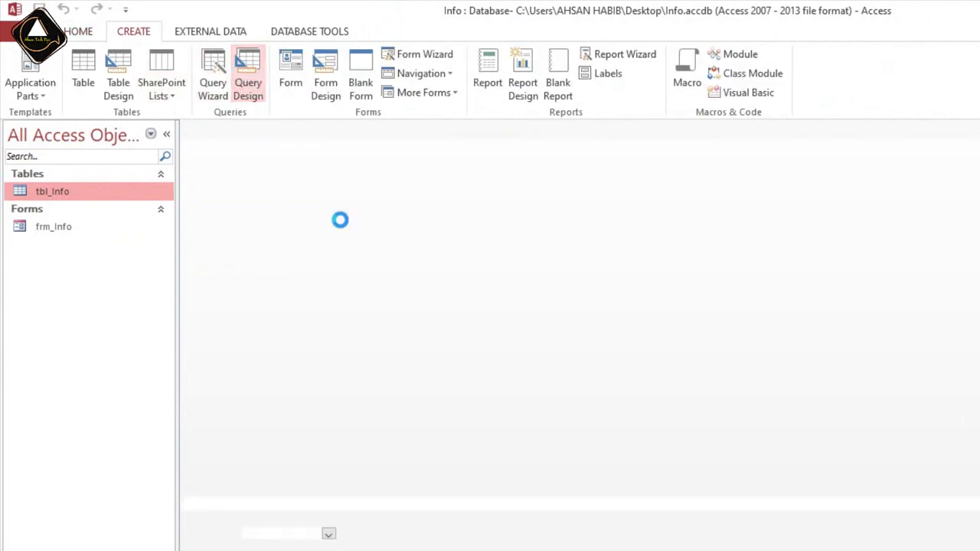
double_click(576, 393)
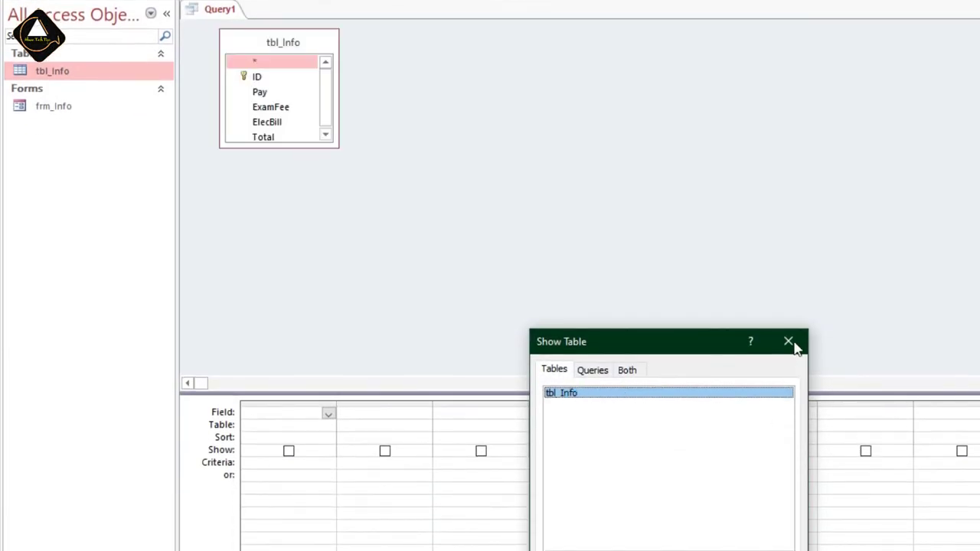
click(789, 342)
drag(321, 144, 366, 208)
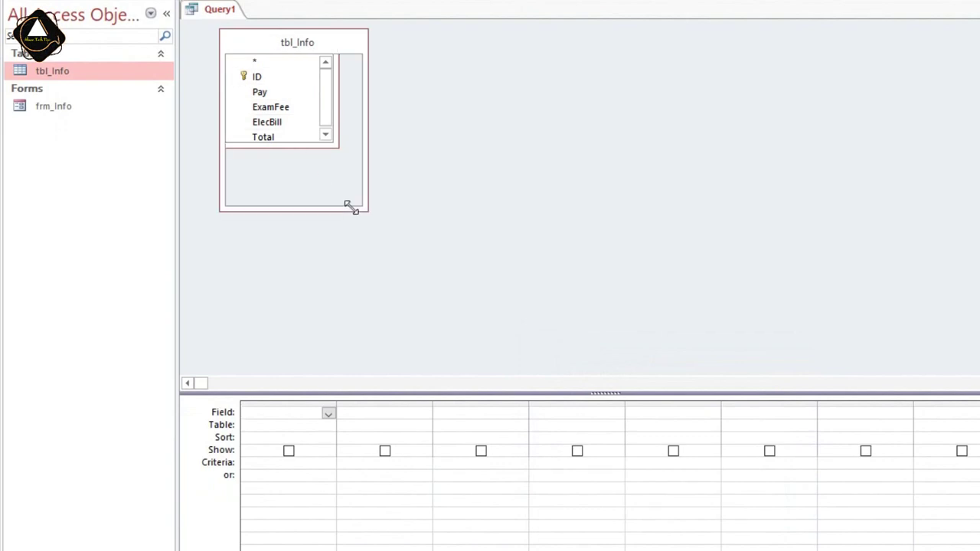
Add the ID, Pay, ExamFee and ElecBill fields of tbl_Info together to the query design grid.
click(255, 77)
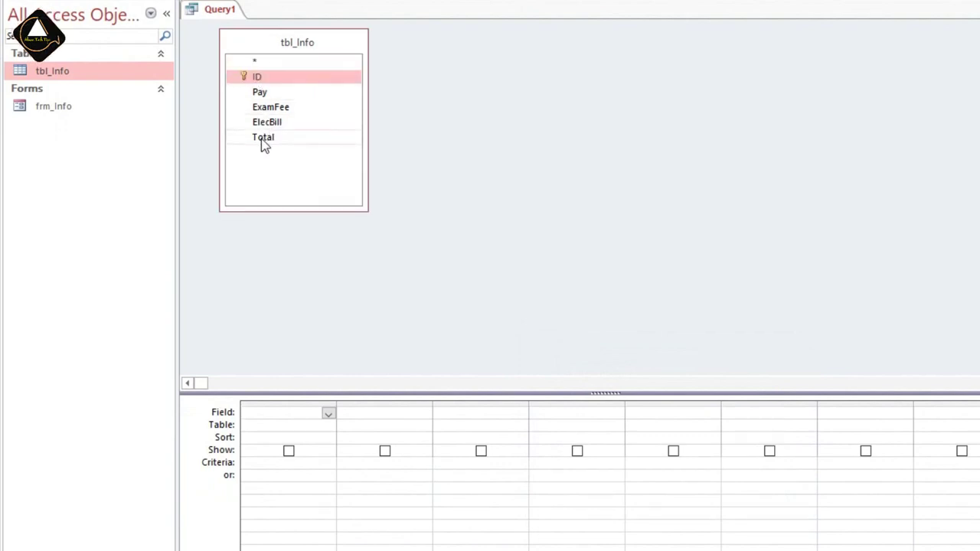
shift+click(274, 124)
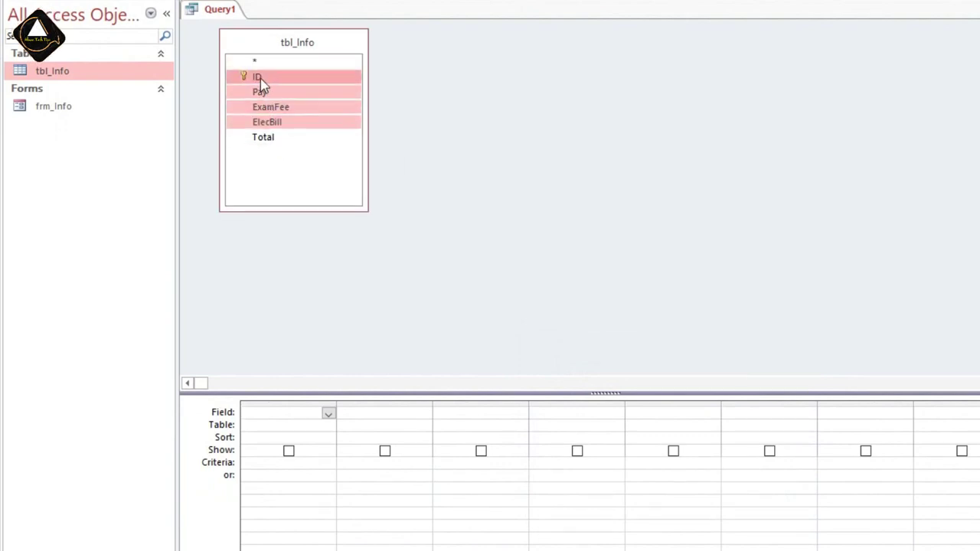
drag(260, 78, 281, 419)
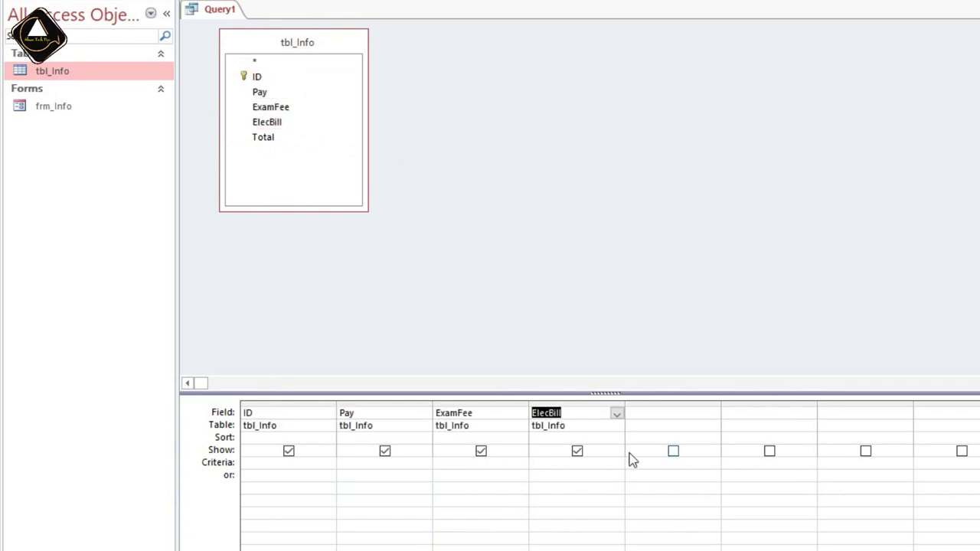
Build a calculated field Total: =[Pay]+[ExamFee]+[ElecBill] in the first empty query column with the Expression Builder.
click(646, 414)
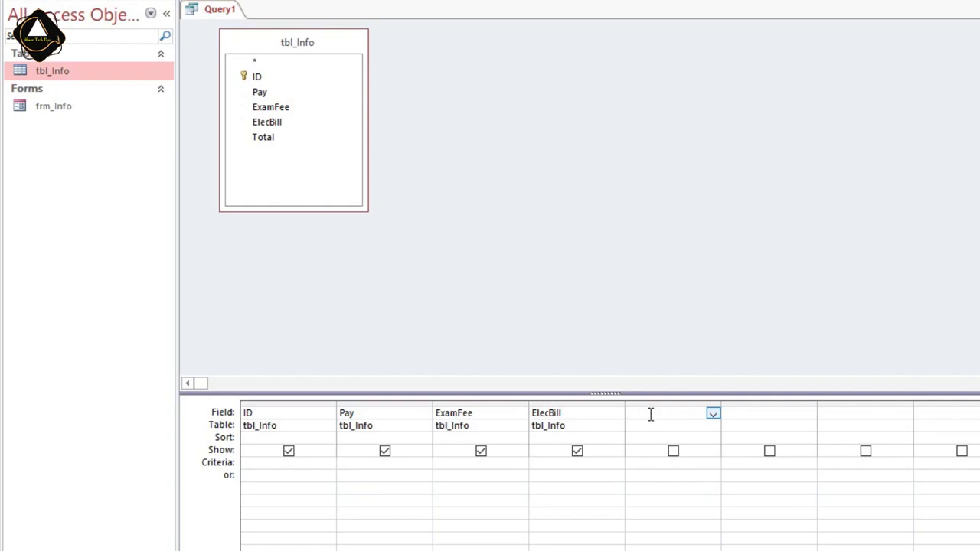
right_click(649, 417)
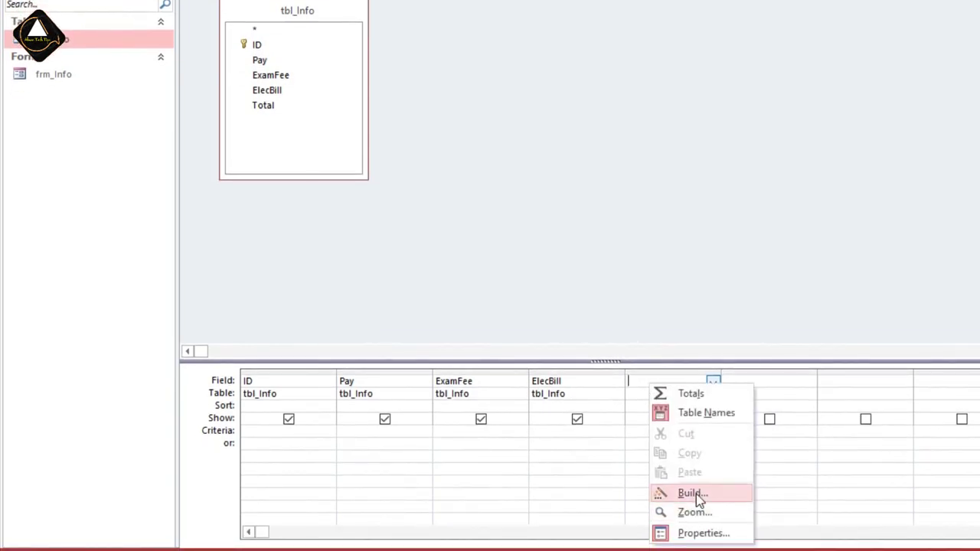
click(695, 494)
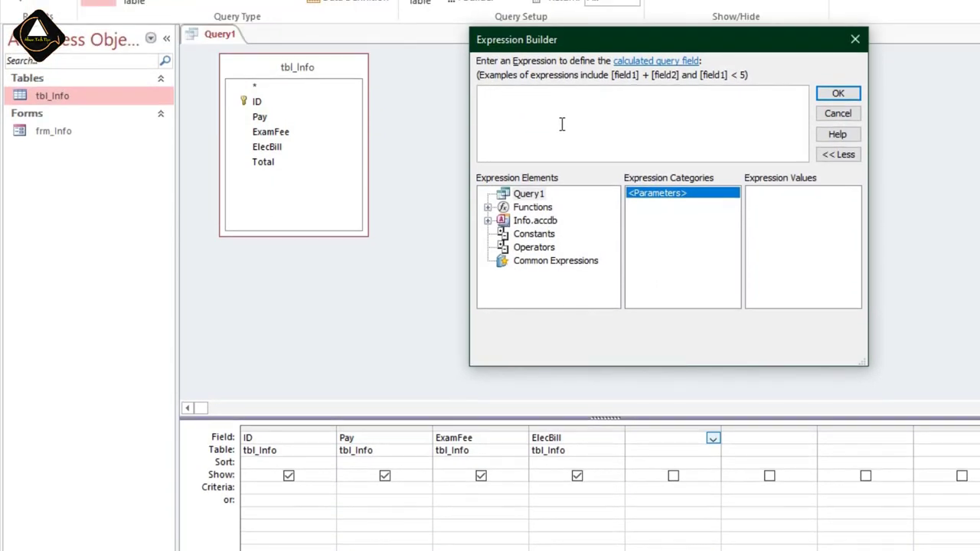
text(T)
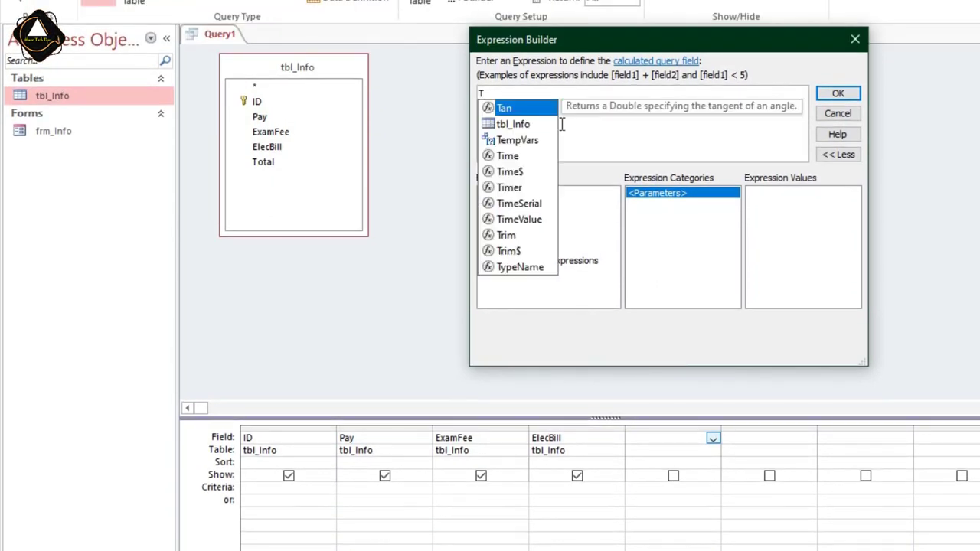
text(o)
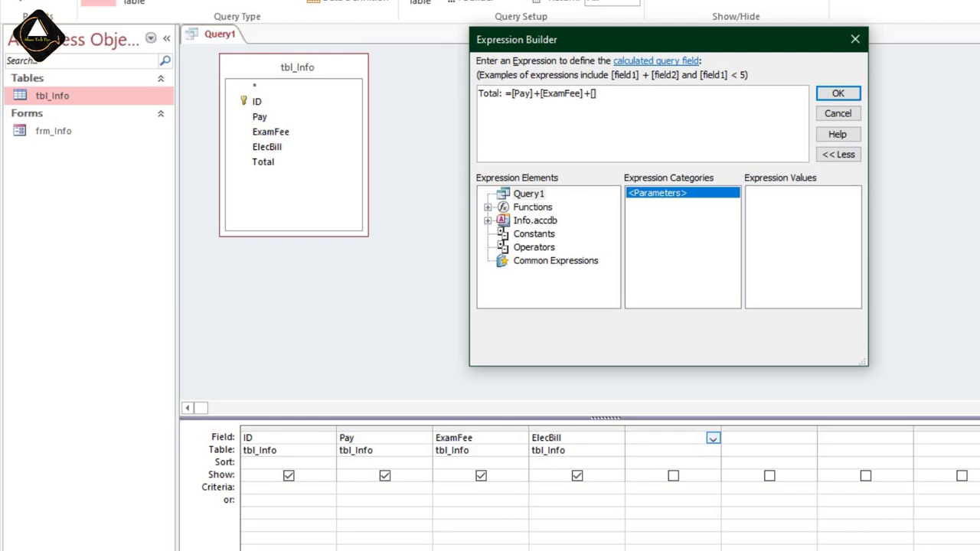
text(Elec)
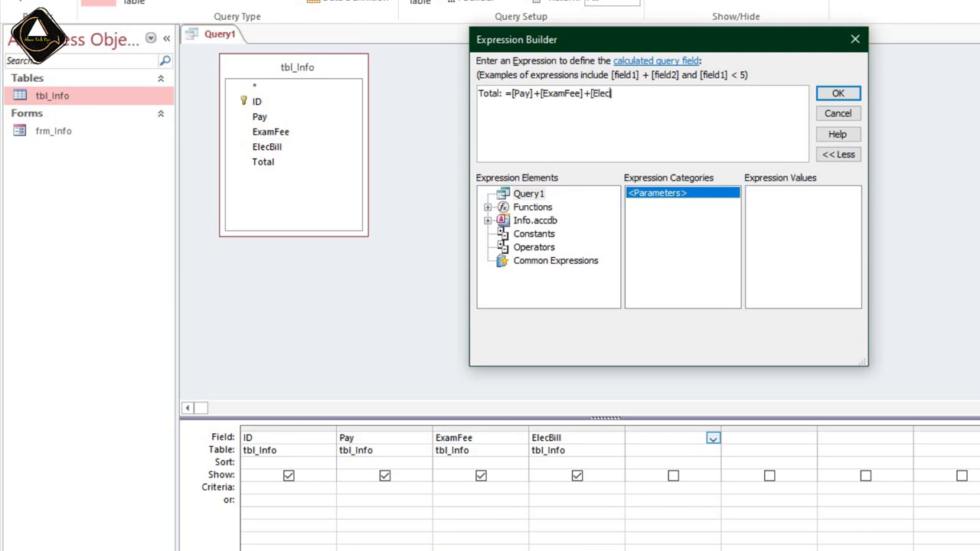
text(Bill])
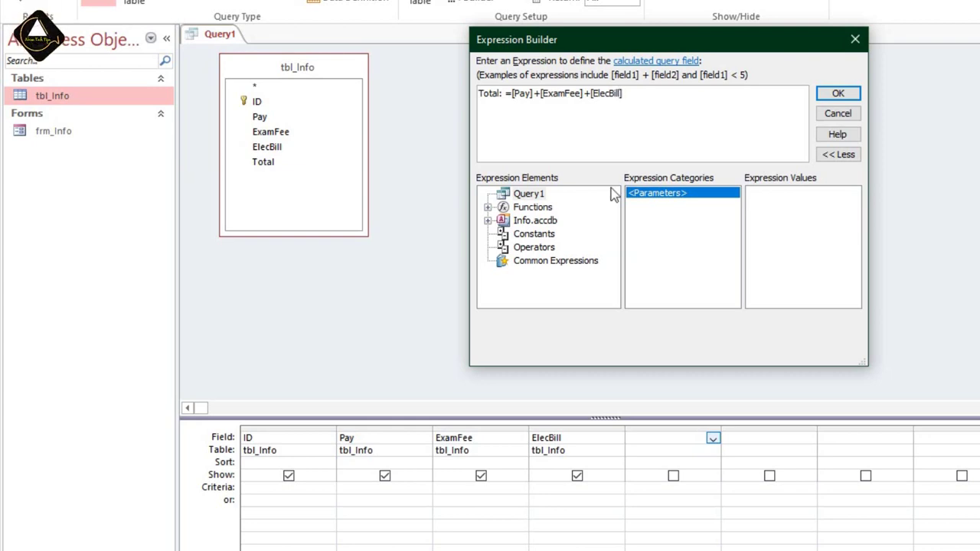
click(836, 96)
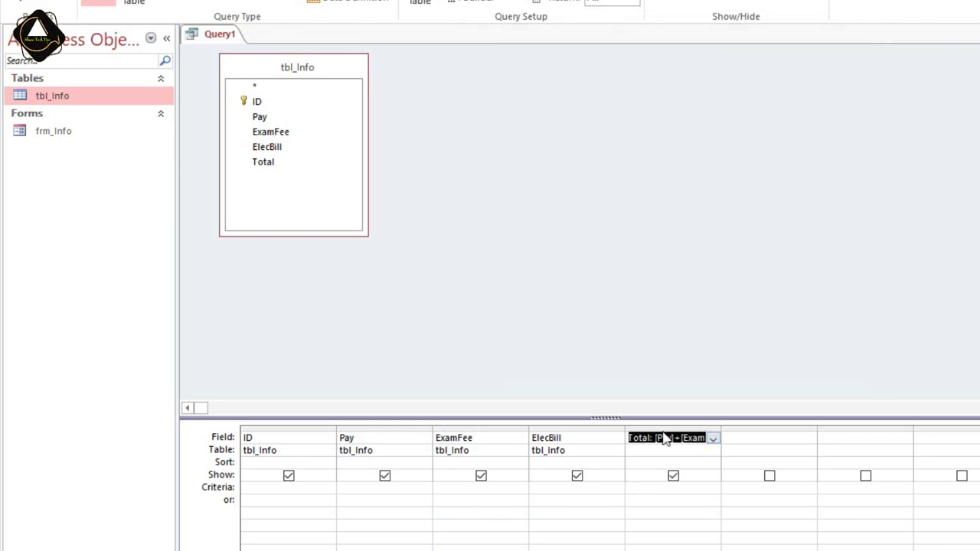
click(669, 439)
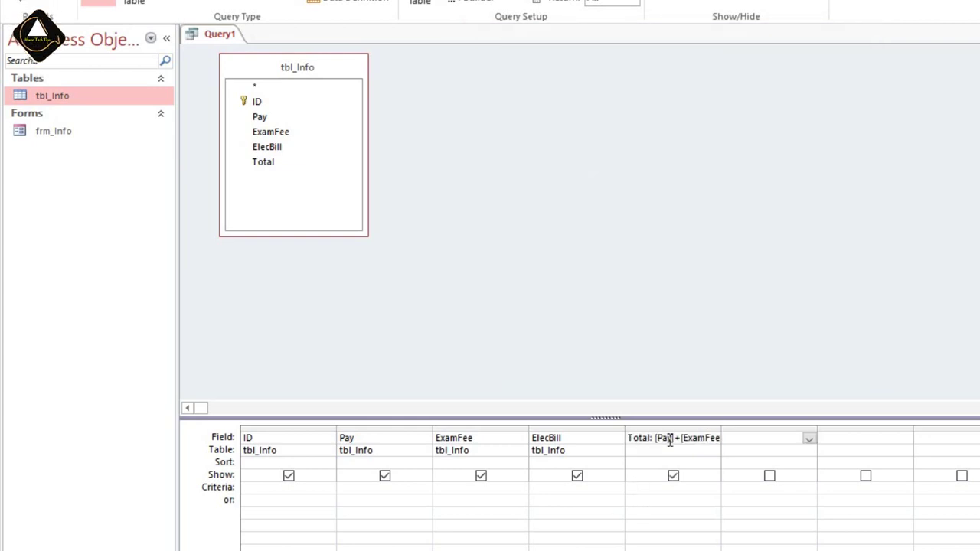
Save the query as qry_Bill and display its records in Datasheet View.
key(ctrl+s)
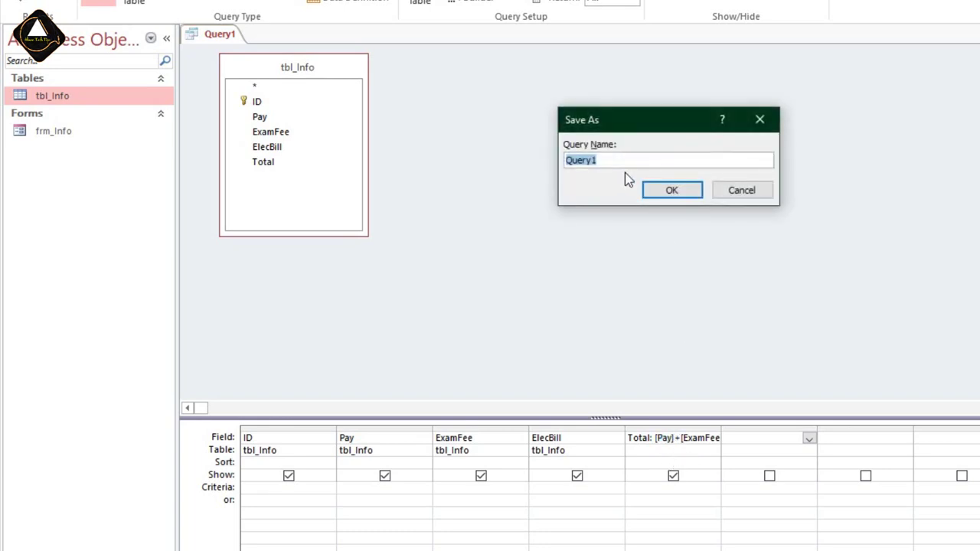
text(qry_Bill)
click(672, 191)
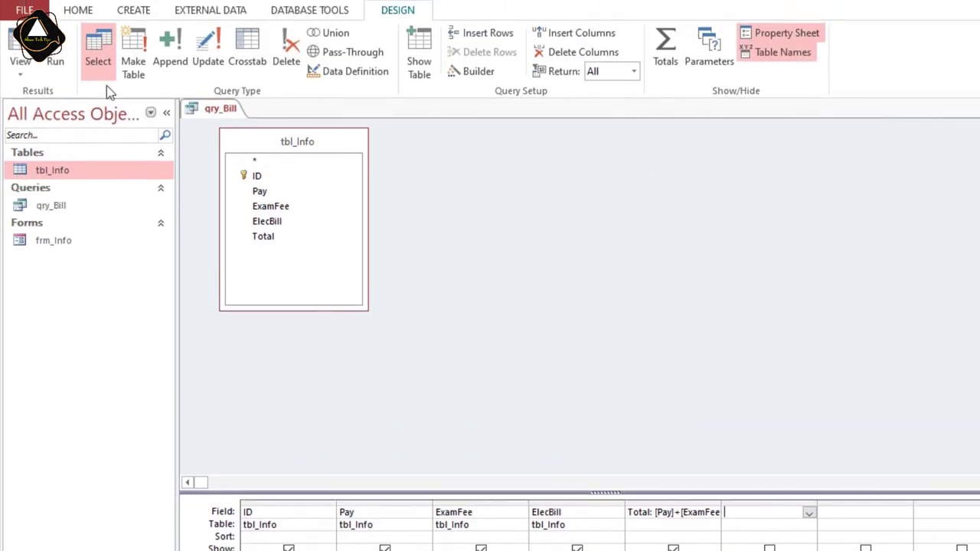
click(26, 66)
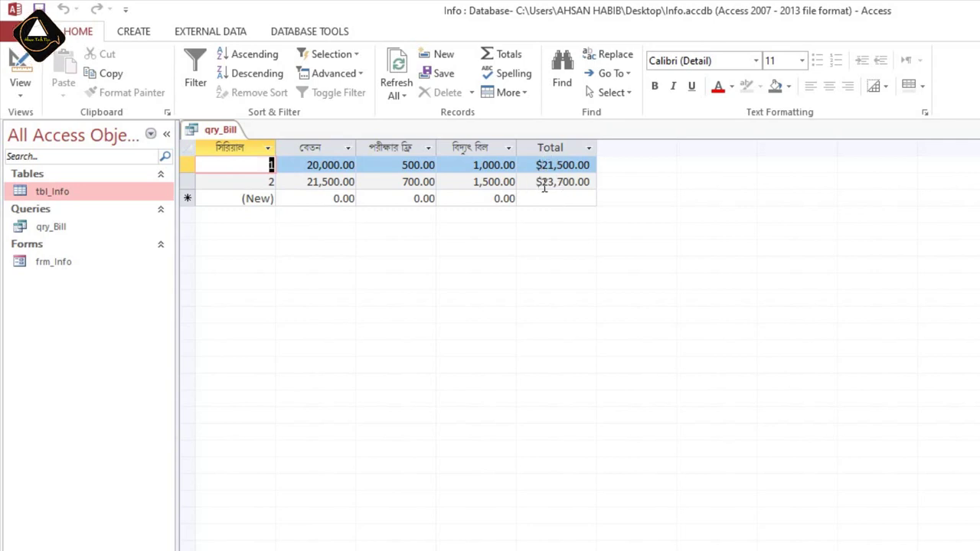
Return the query to Design View and set the calculated Total field's Format property to Standard.
click(28, 77)
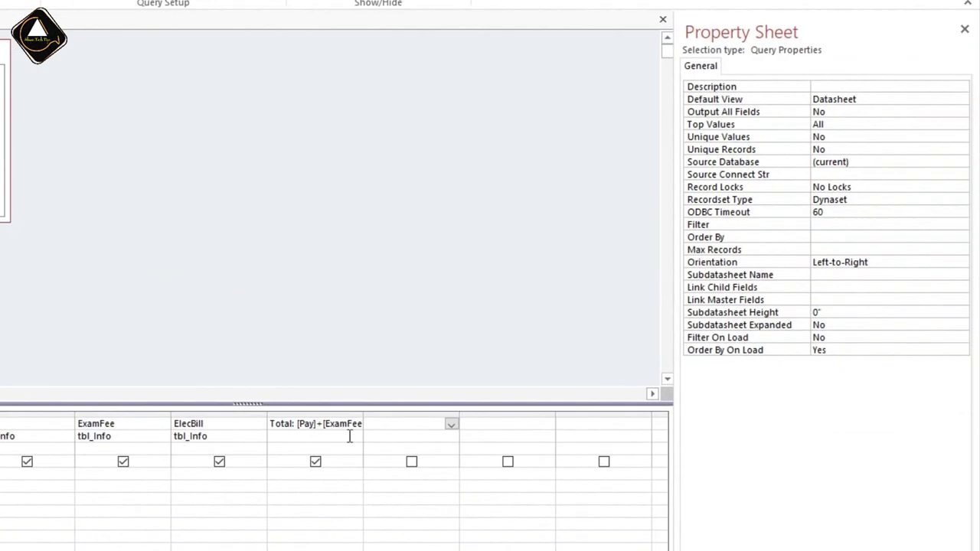
click(335, 424)
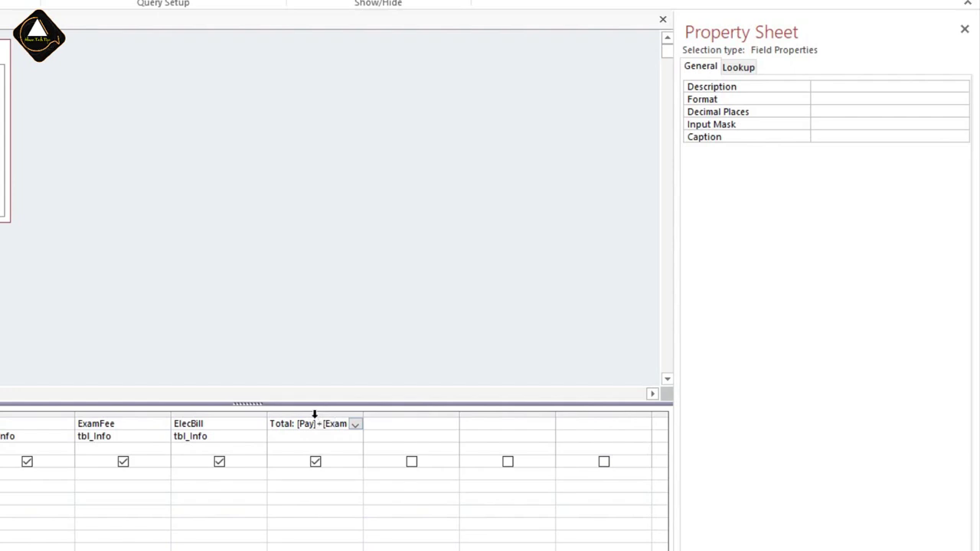
click(321, 415)
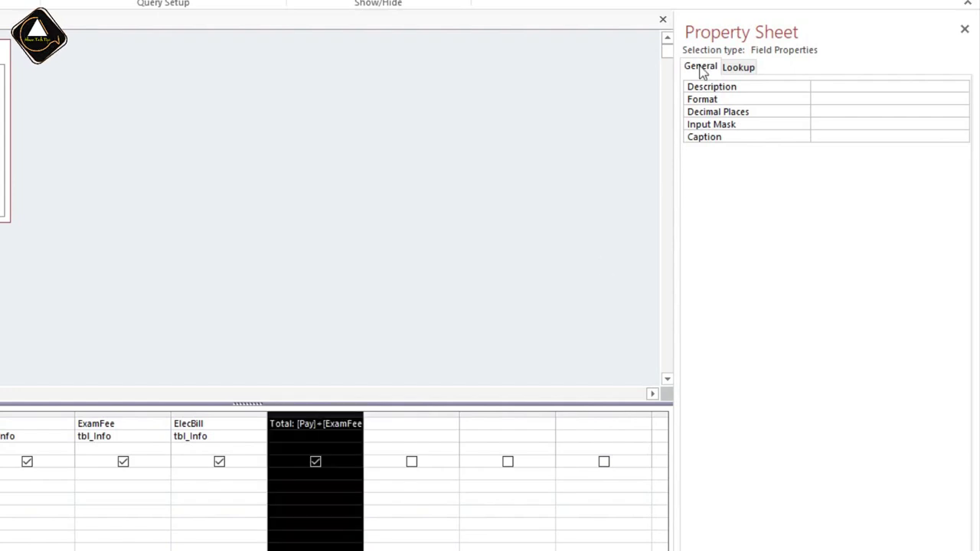
click(831, 101)
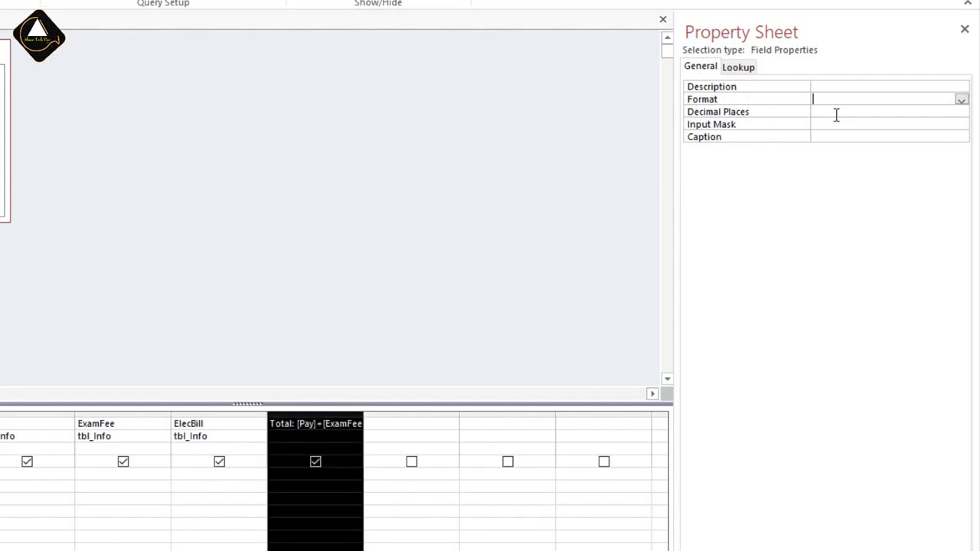
click(961, 100)
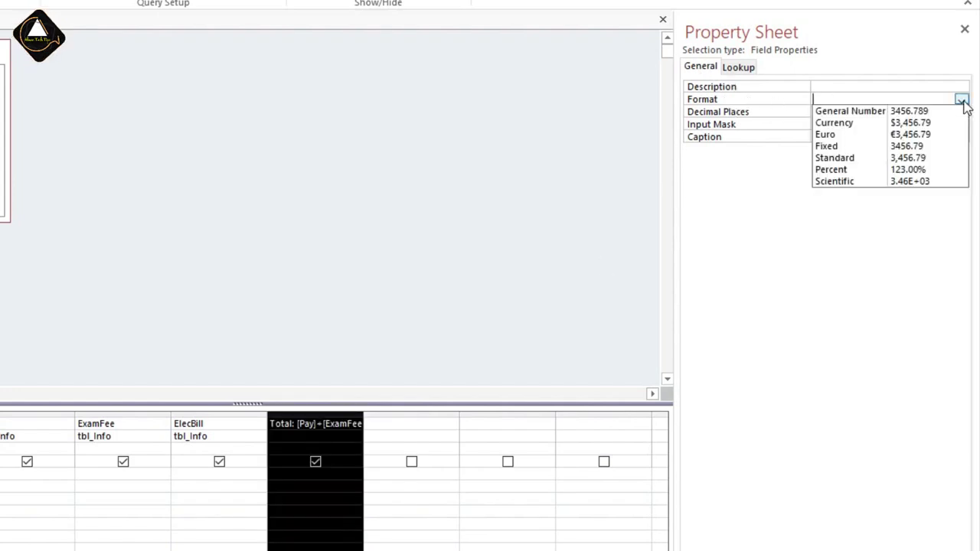
click(867, 158)
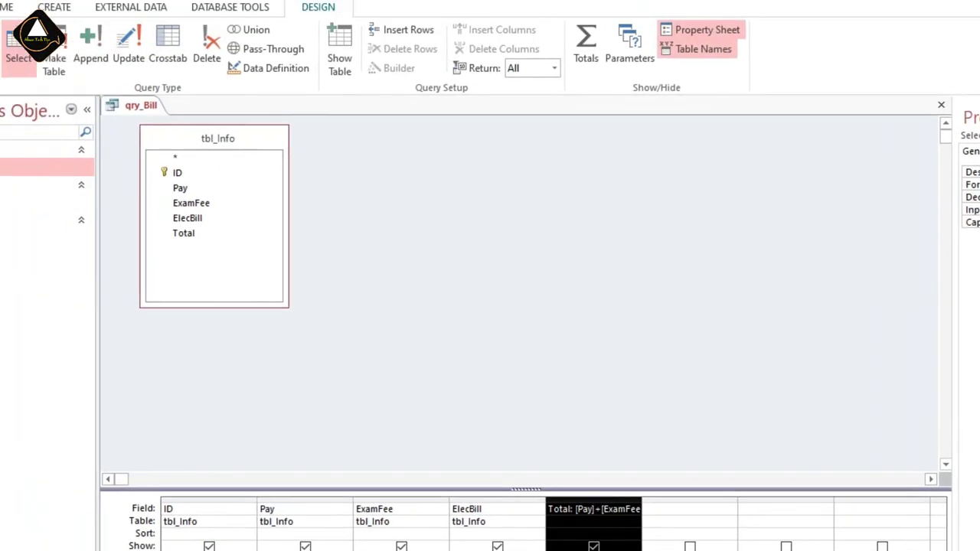
Run qry_Bill to check the Total column's format, close it, and reopen it briefly to review its records.
click(56, 66)
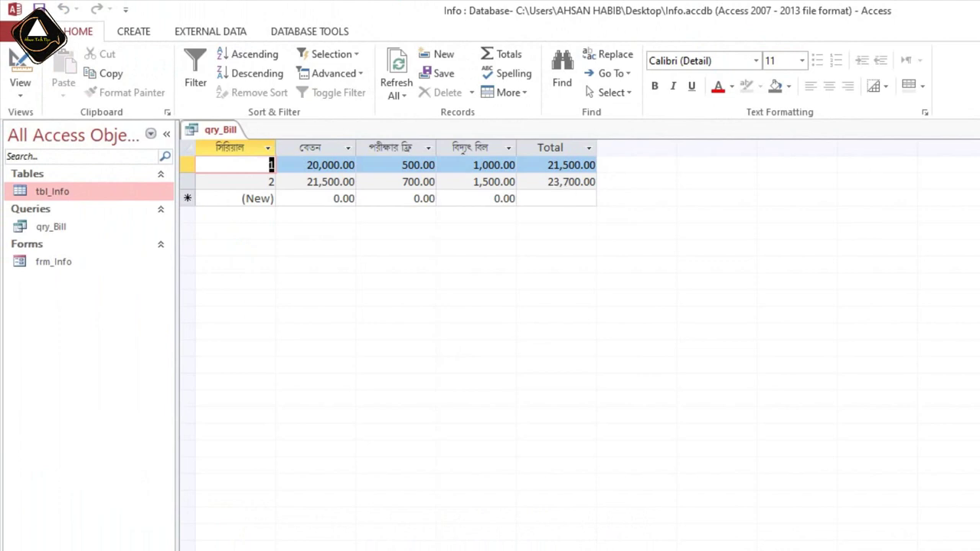
key(ctrl+w)
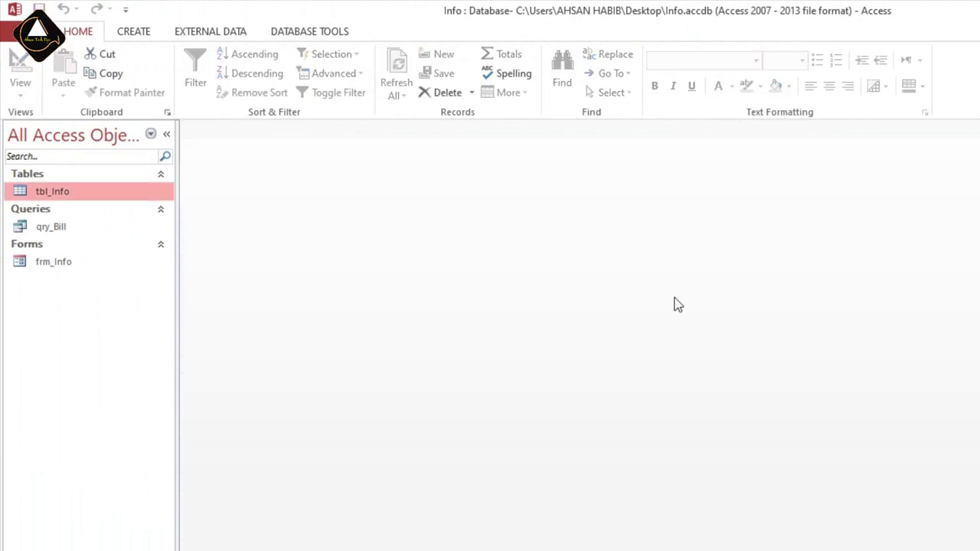
click(61, 228)
double_click(61, 228)
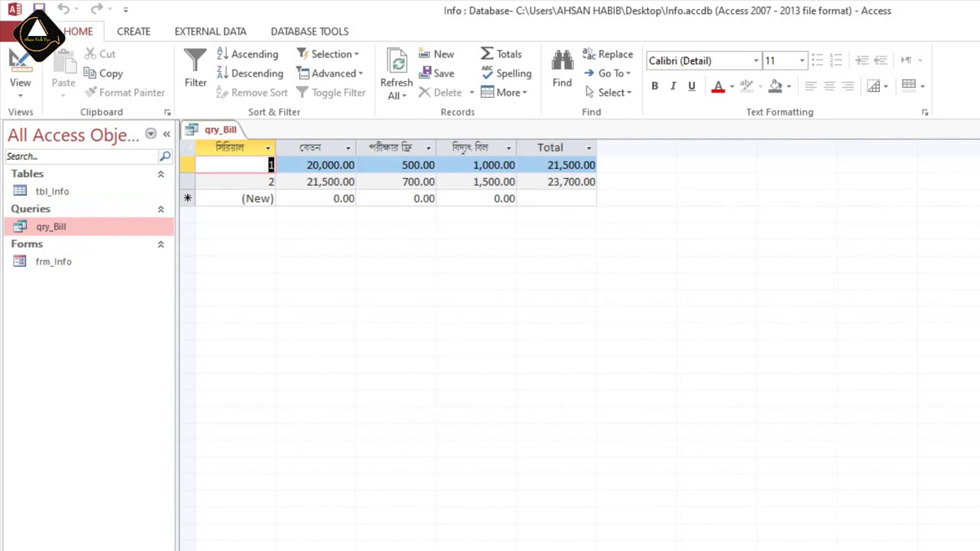
key(ctrl+w)
Open frm_Info in Design View and add a Go To Next Record command button with the text Next Record below the মোট row.
right_click(59, 263)
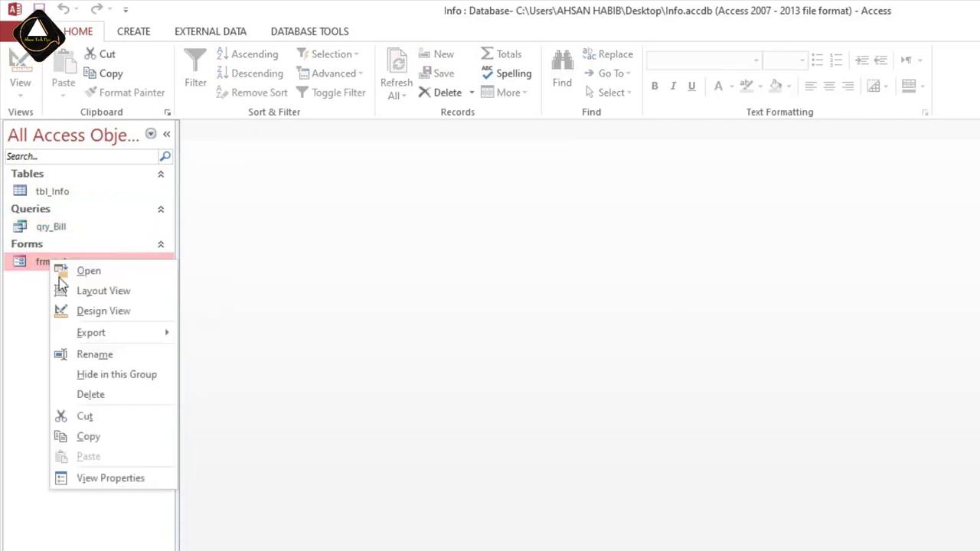
click(107, 311)
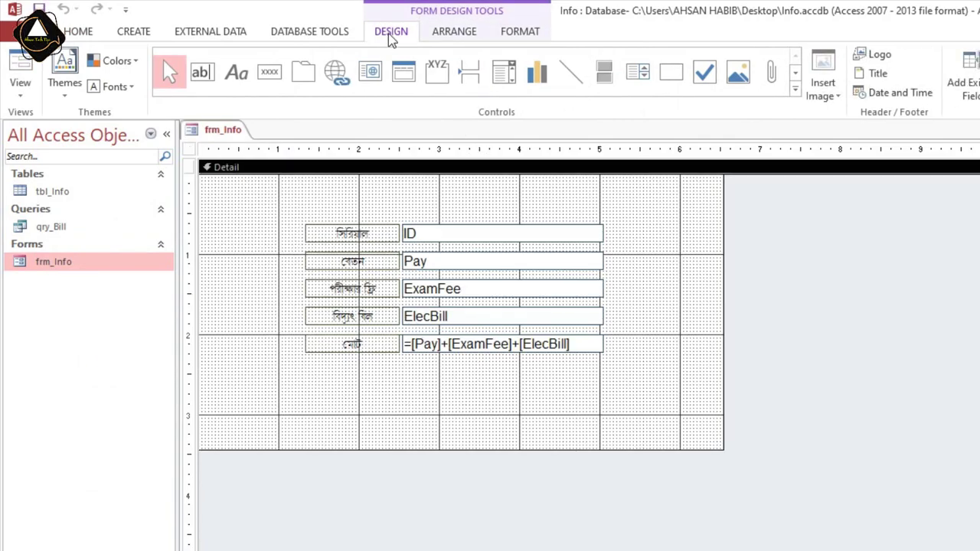
click(270, 71)
click(311, 371)
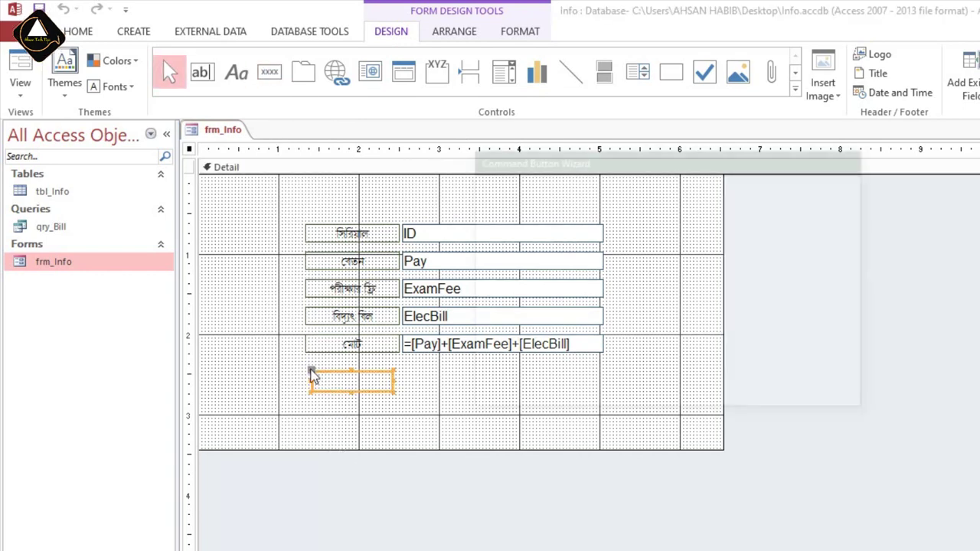
click(778, 315)
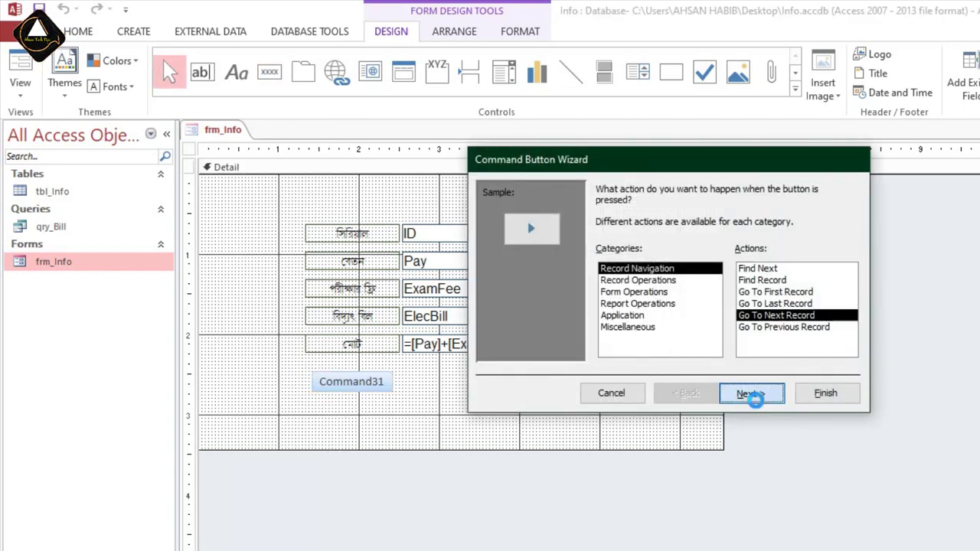
click(755, 396)
click(725, 257)
click(755, 395)
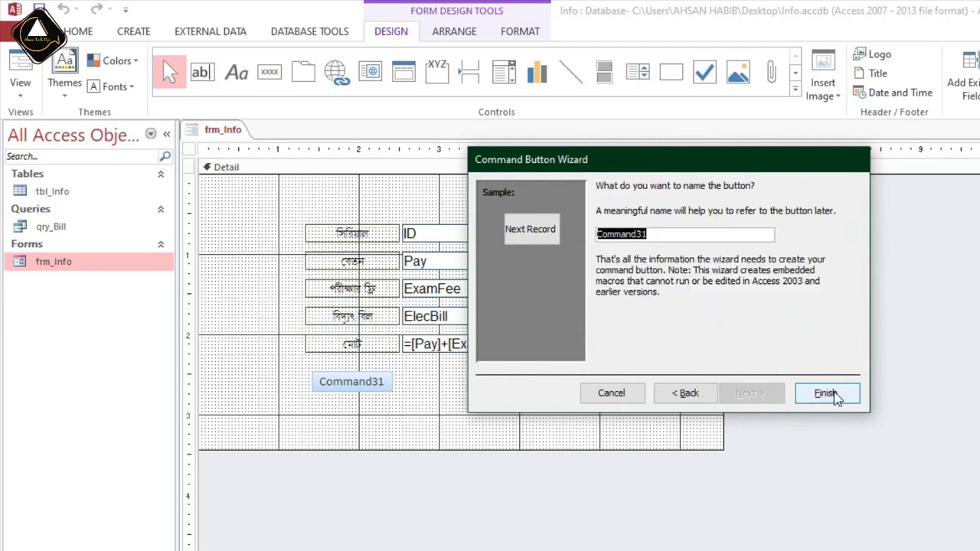
click(825, 393)
Add a Go To Previous Record command button with the text Previous Record beside the Next Record button.
click(280, 80)
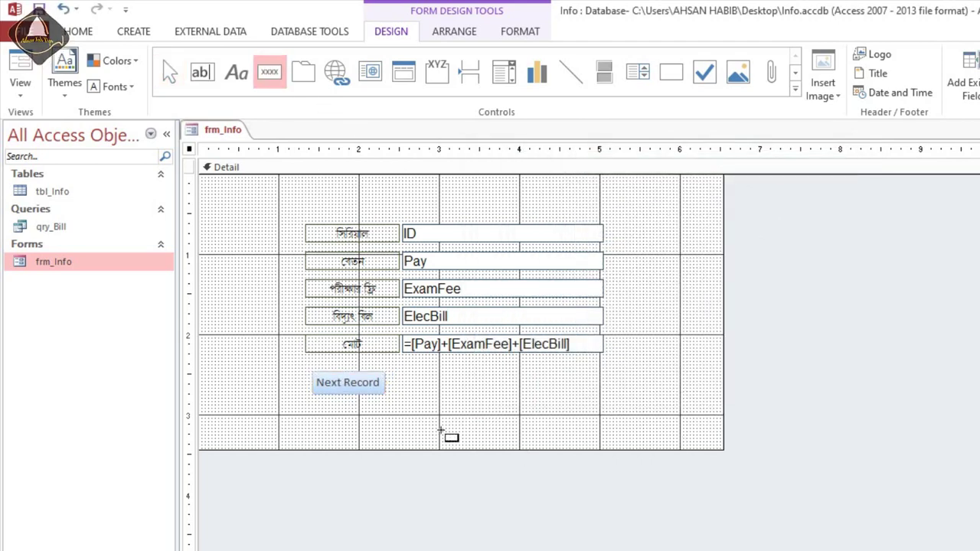
click(396, 373)
click(758, 325)
click(751, 393)
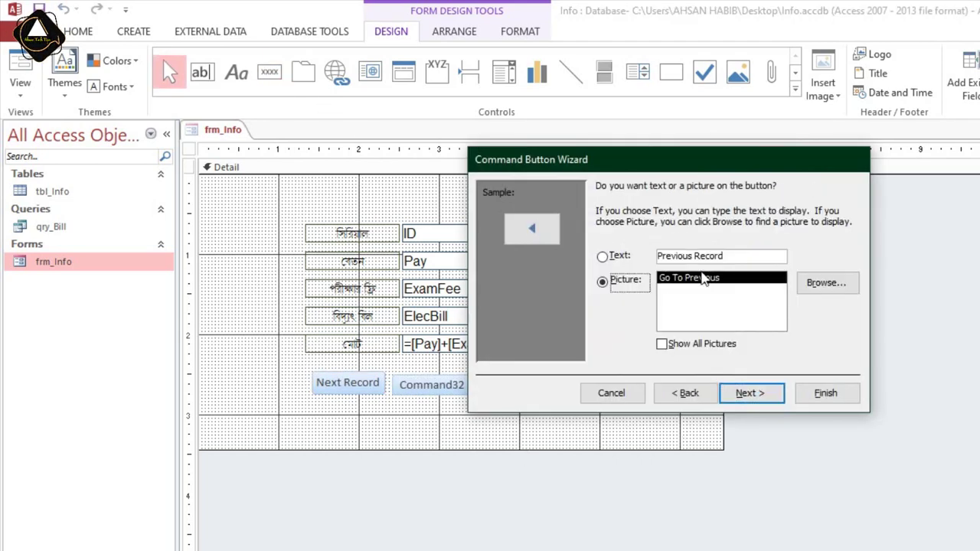
click(706, 259)
click(750, 393)
click(825, 393)
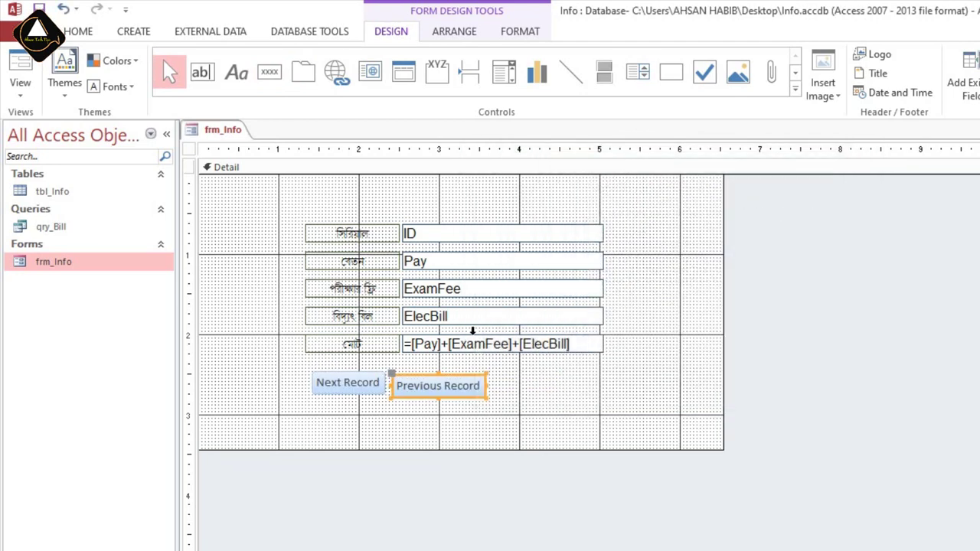
Add a command button from Record Operations with the text Add Record next to the Previous Record button.
click(270, 72)
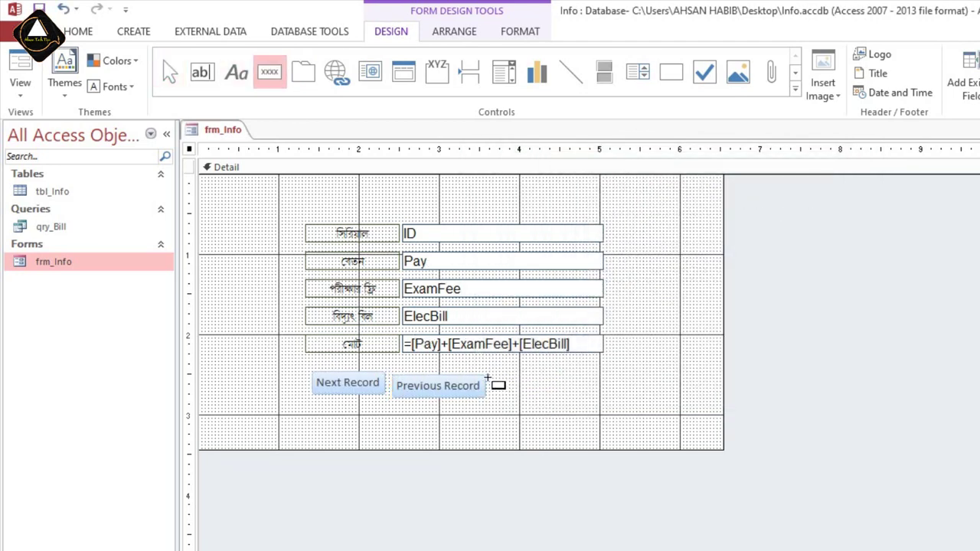
click(488, 378)
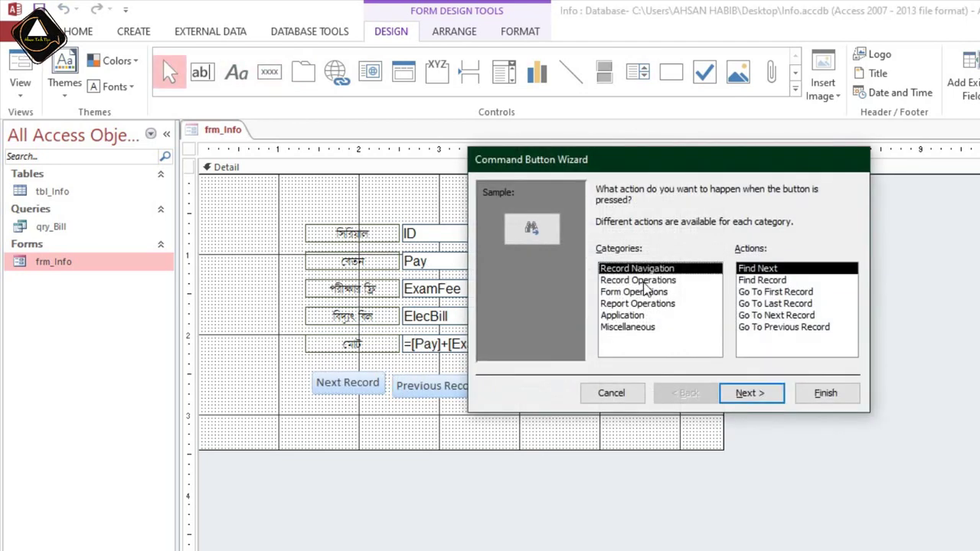
click(642, 281)
click(754, 393)
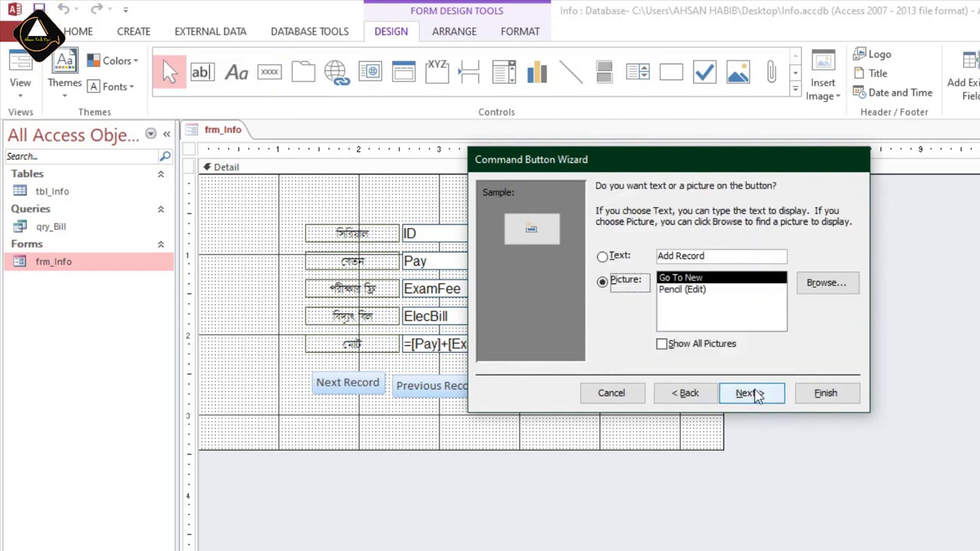
click(713, 255)
click(744, 394)
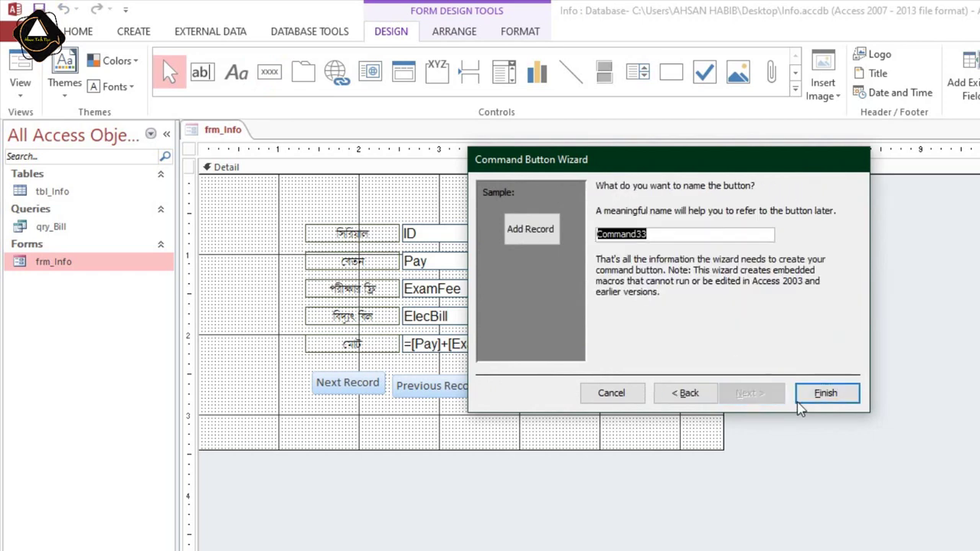
click(827, 396)
Arrange the Add Record, Next Record and Previous Record buttons side by side in one aligned row centred below the মোট row.
drag(519, 392, 272, 380)
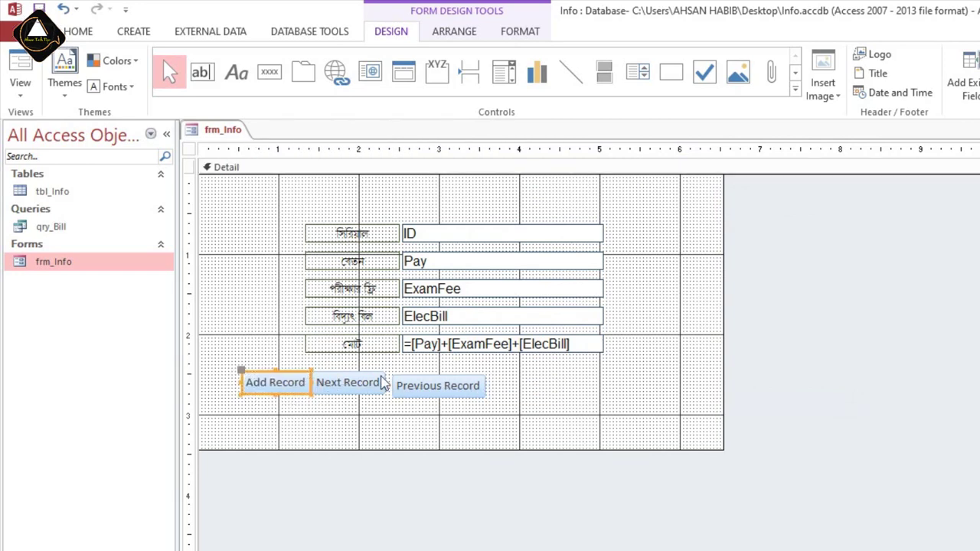
click(492, 418)
drag(431, 395, 540, 391)
drag(336, 382, 370, 383)
drag(280, 383, 306, 383)
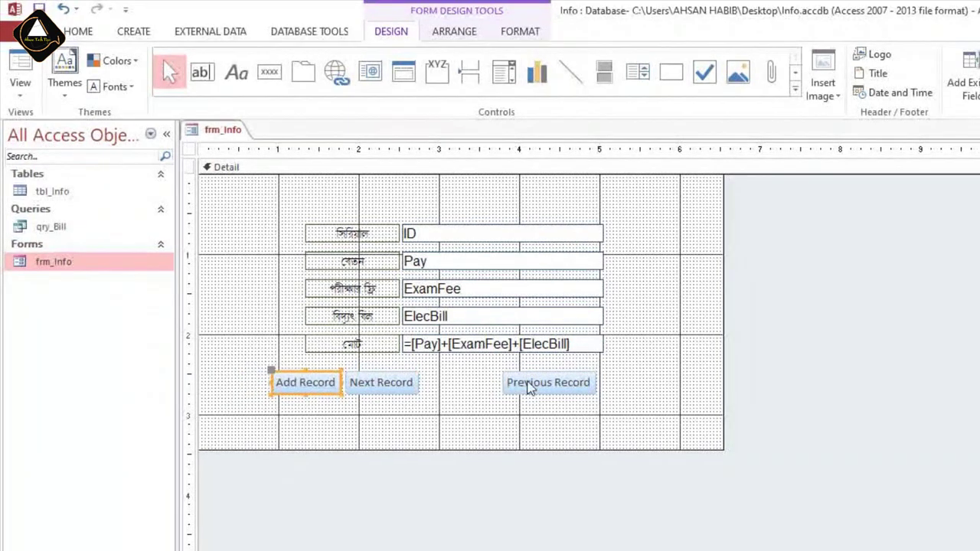
drag(528, 389, 463, 381)
click(547, 418)
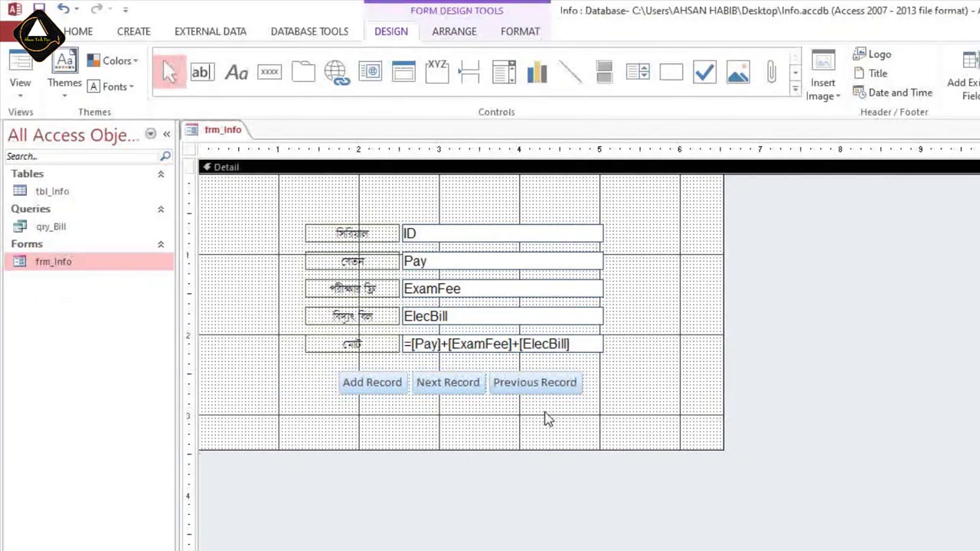
Open frm_Info in Form View and test moving forward and back one record with the Next Record and Previous Record buttons.
click(78, 31)
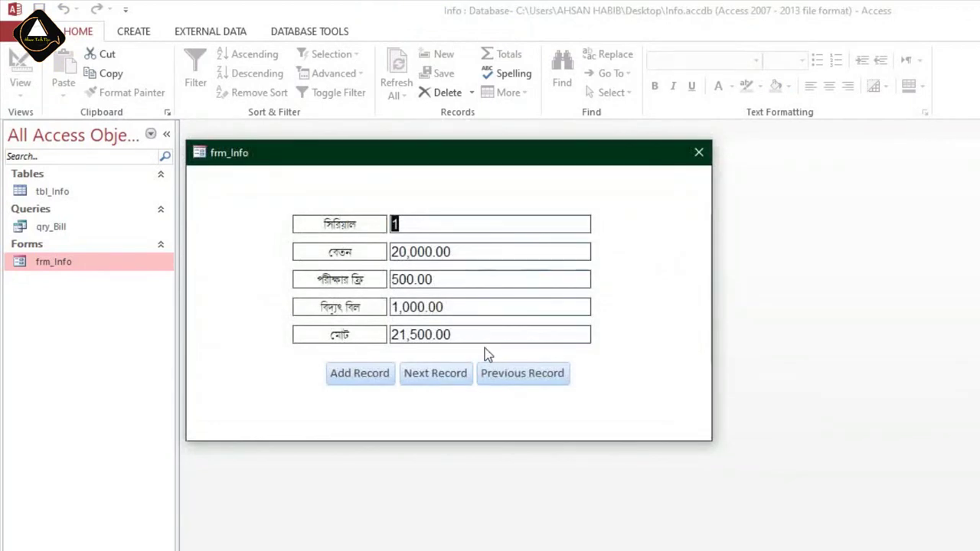
click(442, 370)
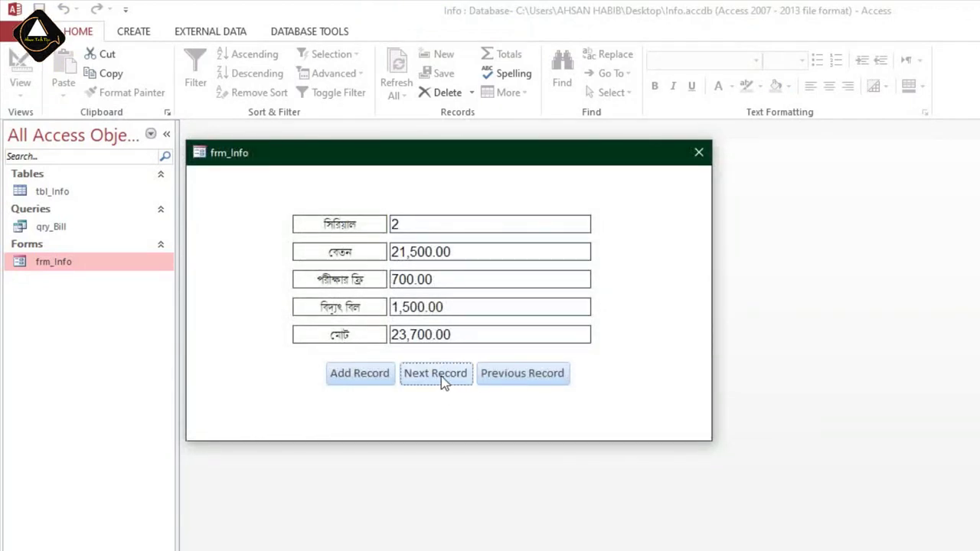
click(519, 375)
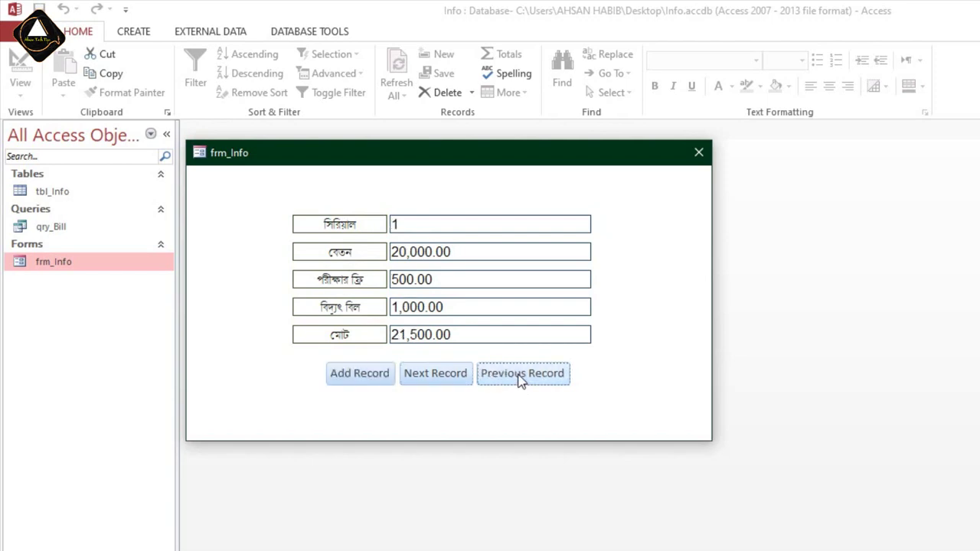
Add a new record through the form with বেতন 30000, পরীক্ষার ফ্রি 1000 and বিদ্যুৎ বিল 600, and close the form.
click(351, 376)
drag(448, 251, 267, 251)
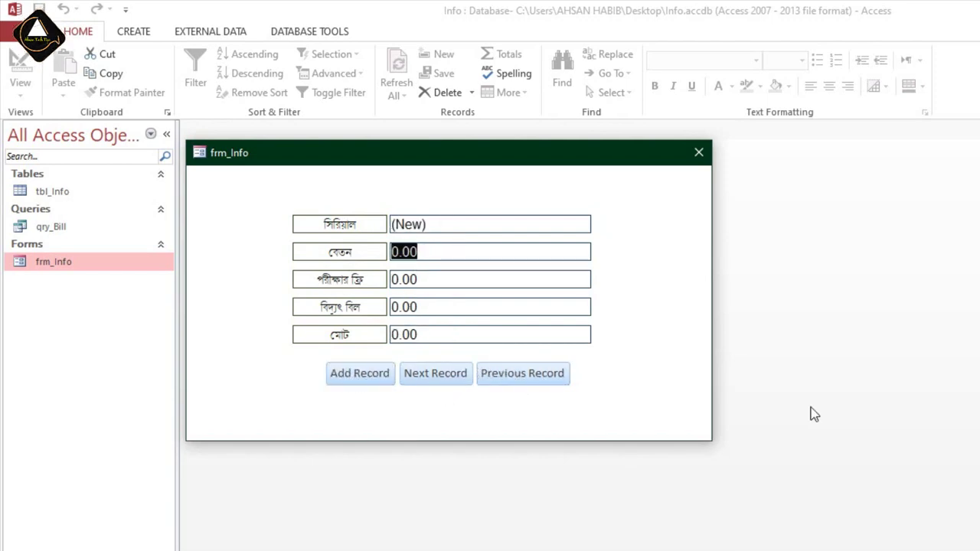
text(30000)
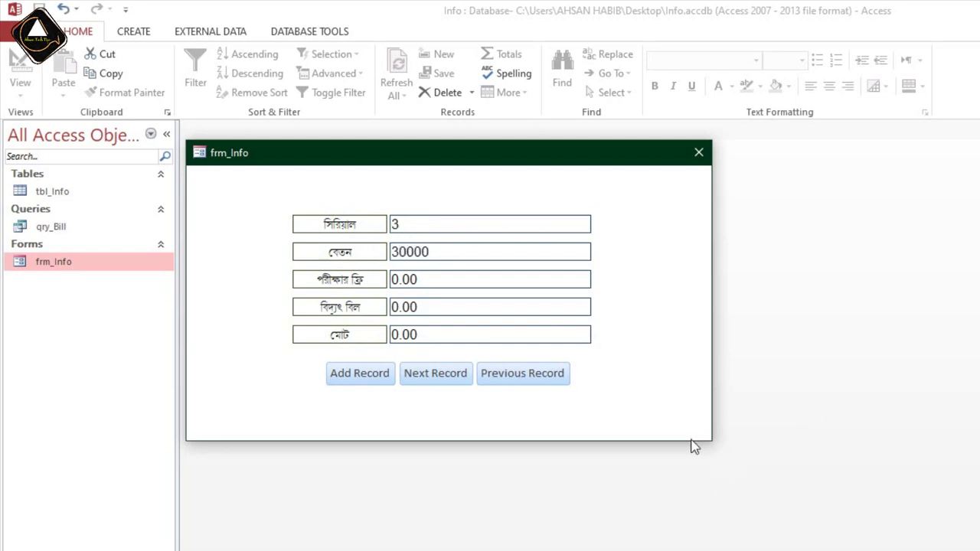
click(449, 280)
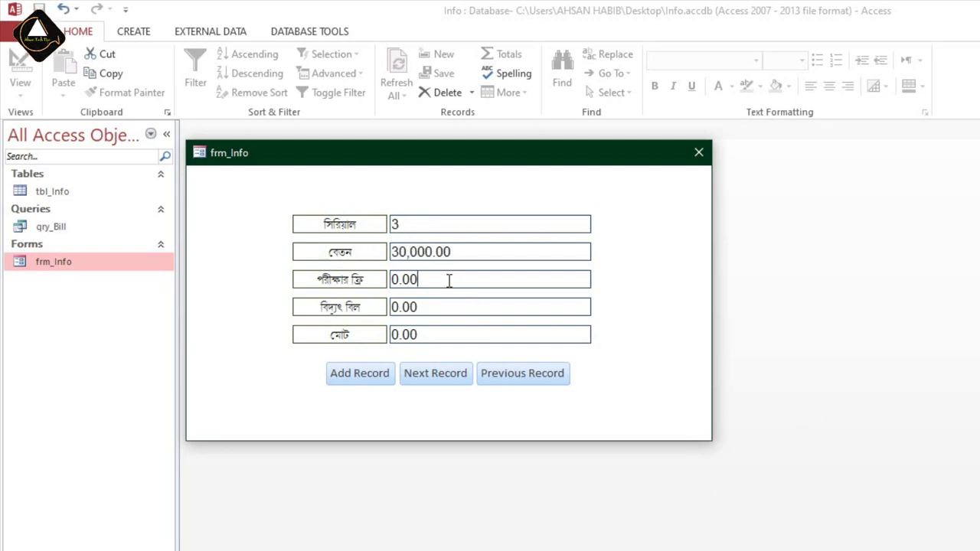
drag(442, 277, 329, 295)
text(1000)
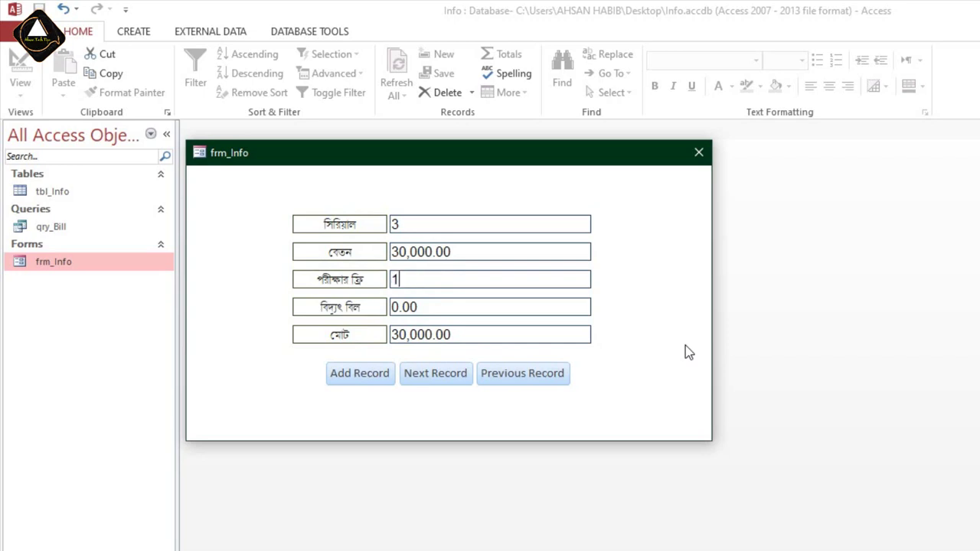
click(459, 337)
drag(443, 309, 253, 298)
text(600)
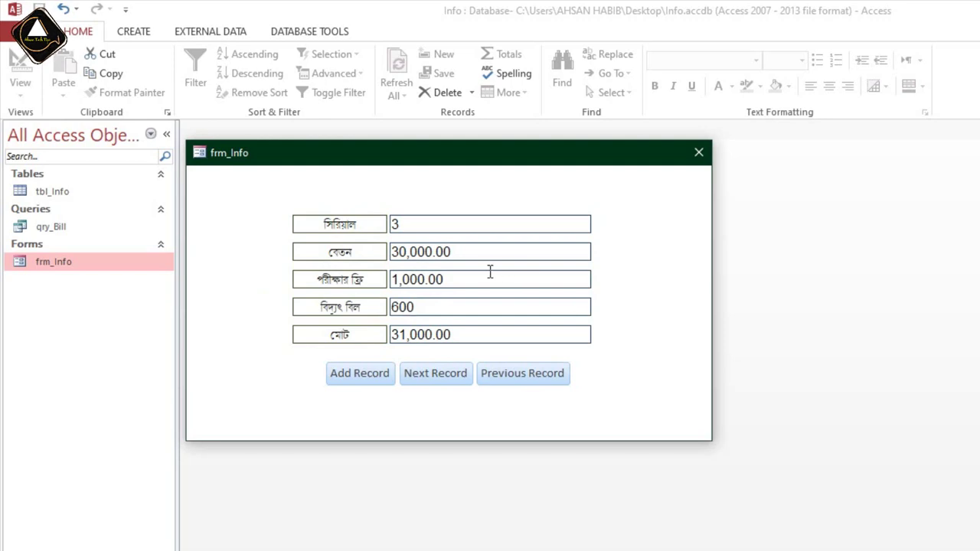
key(Tab)
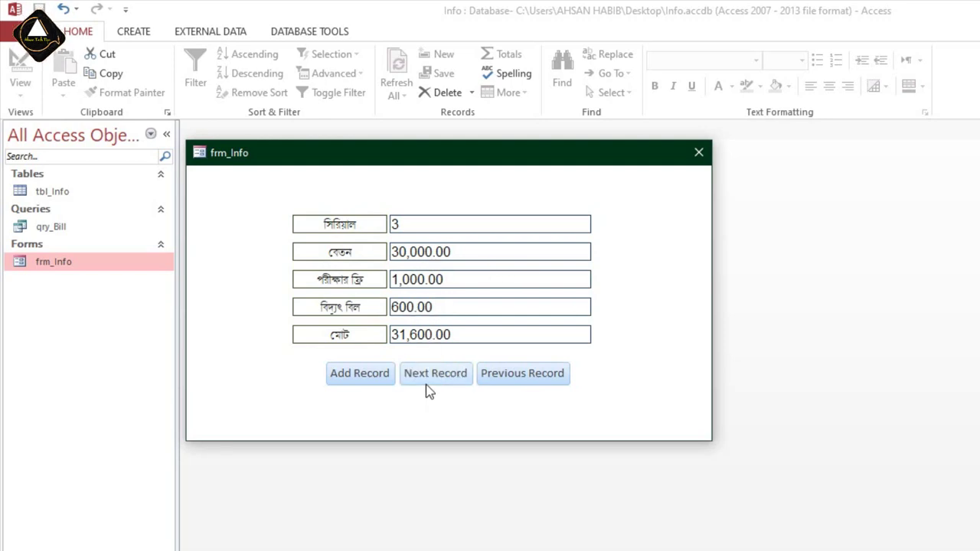
click(698, 154)
Check the newly added record and its total in tbl_Info and in qry_Bill, closing each datasheet after viewing.
click(60, 193)
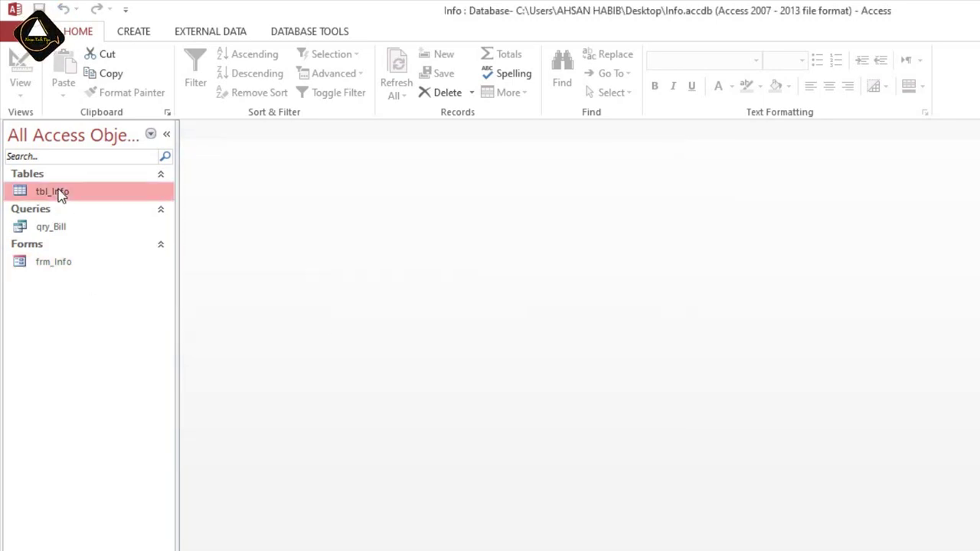
double_click(60, 192)
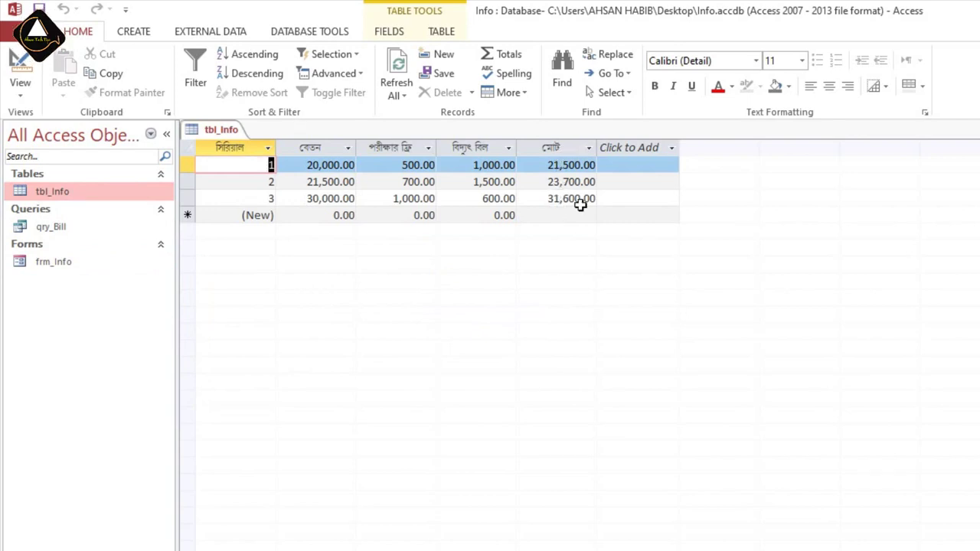
click(979, 129)
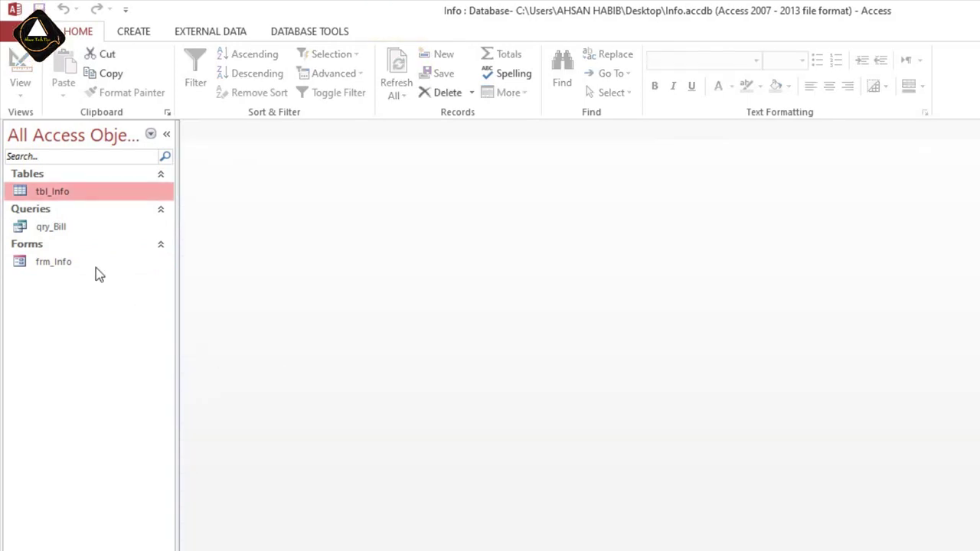
double_click(67, 230)
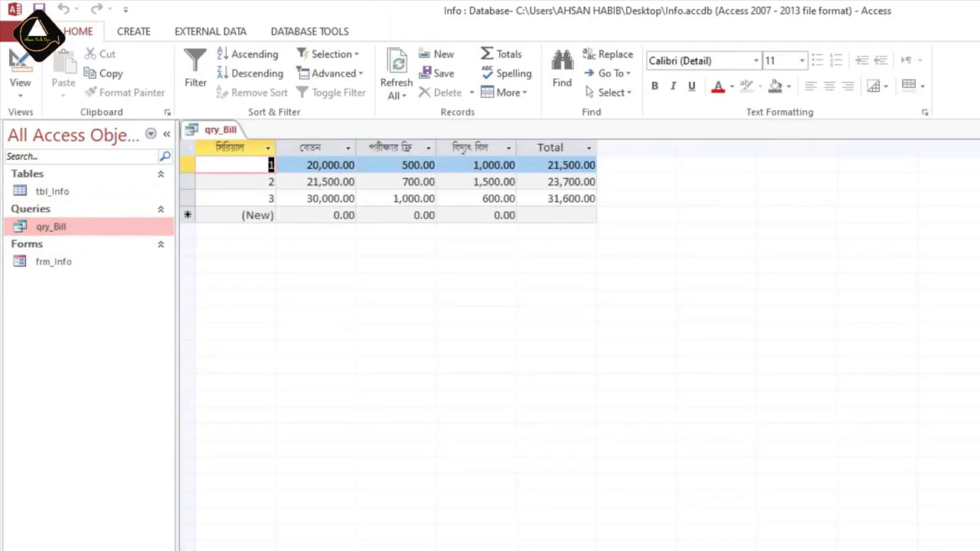
key(ctrl+w)
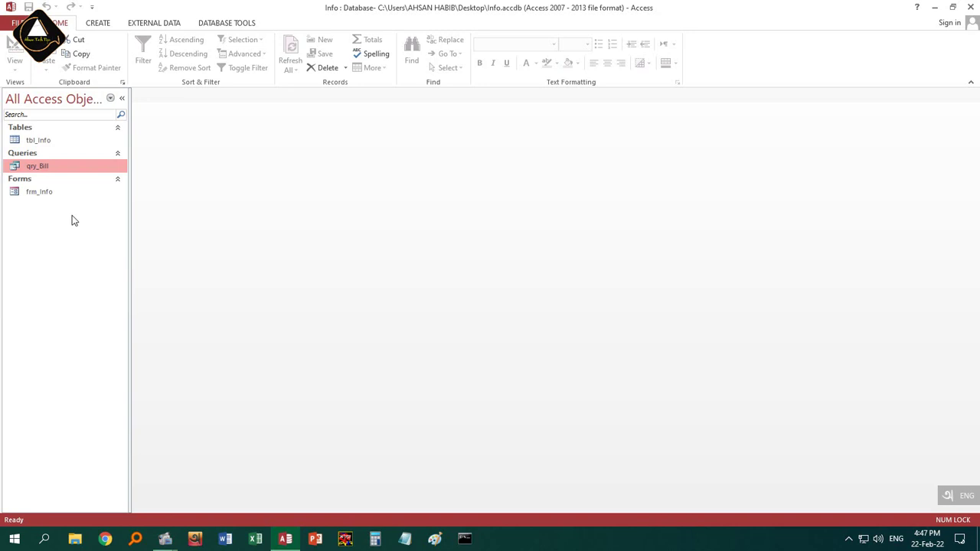
Reopen qry_Bill to review its records once more, close it, and exit Access.
double_click(48, 166)
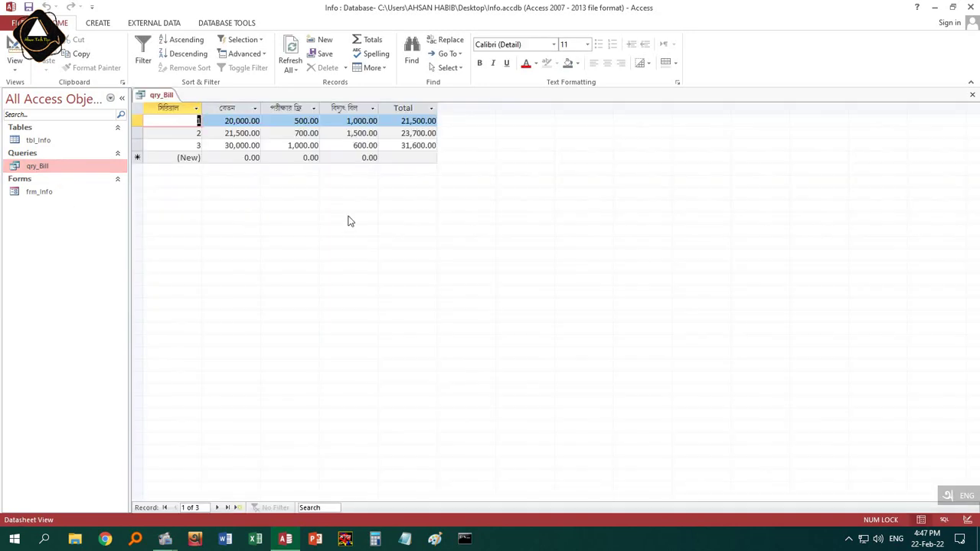
click(971, 95)
double_click(46, 167)
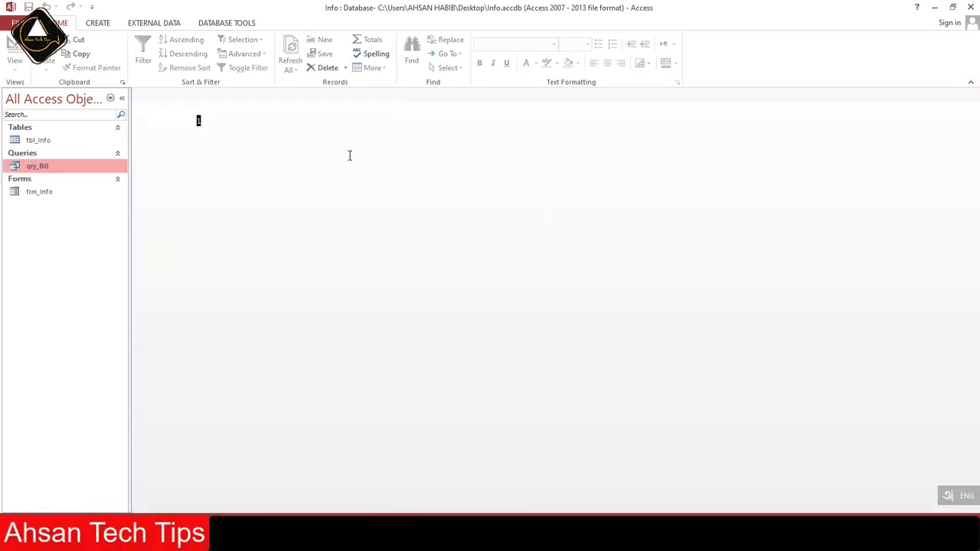
click(972, 94)
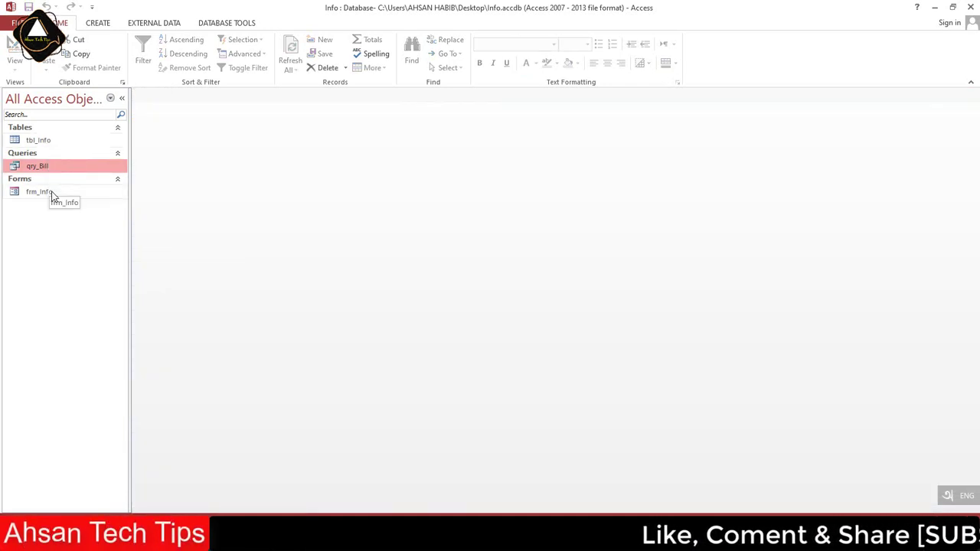
key(alt+F4)
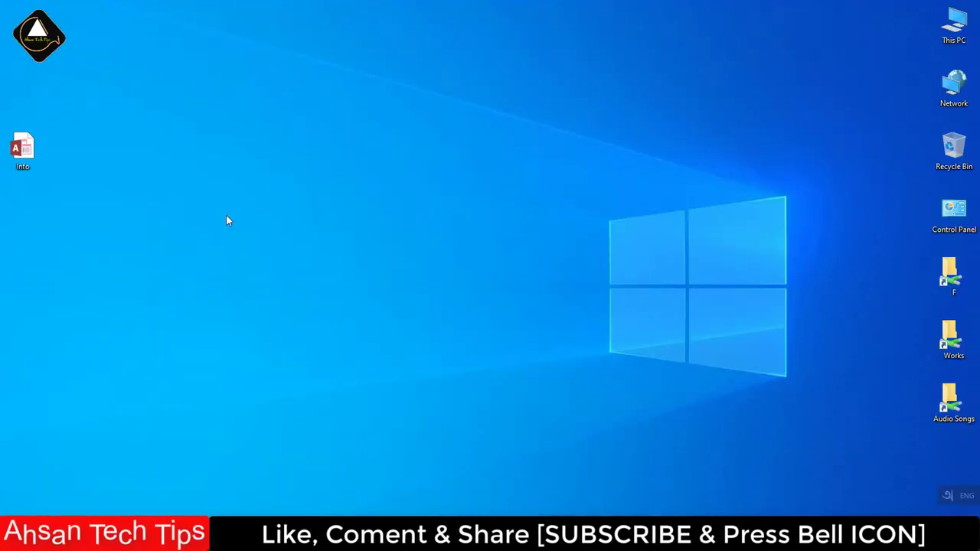